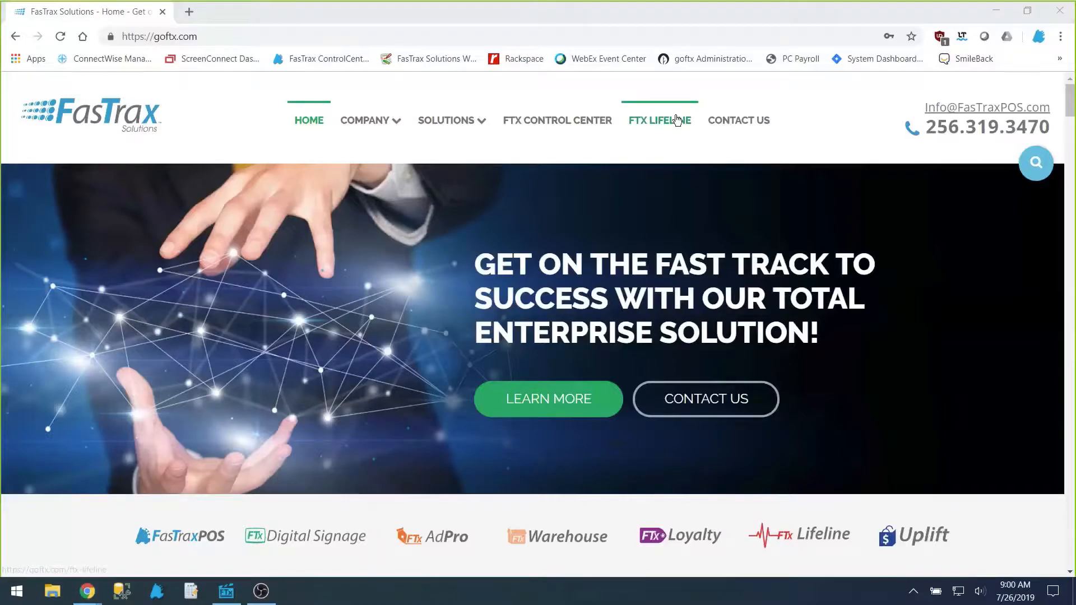
Step: Go to the FTX Lifeline support page and open its weekly training webinars page
{"action": "left_click", "coordinate": [655, 132]}
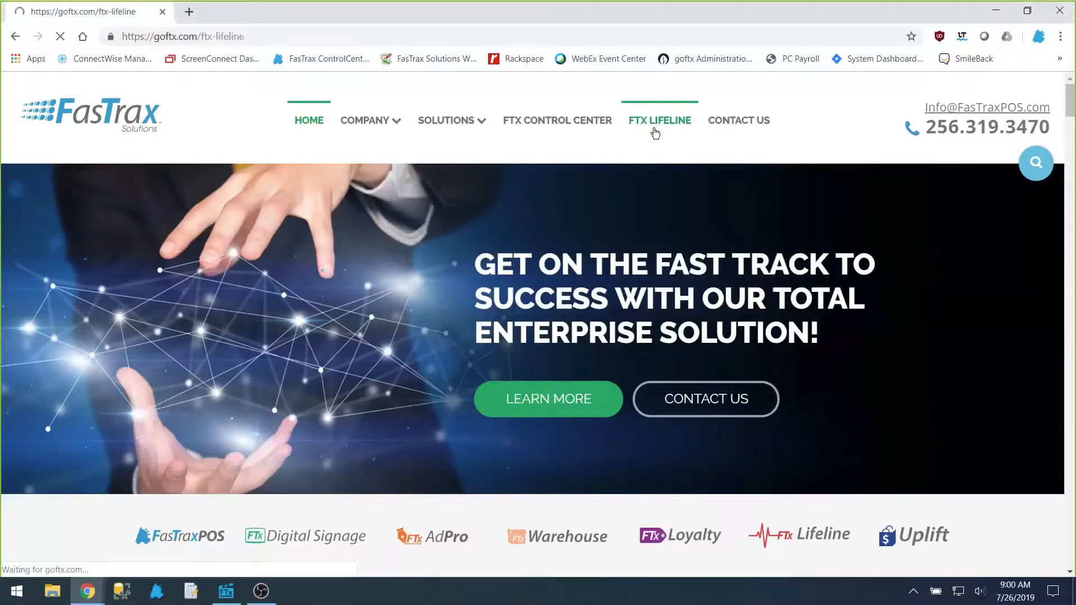
{"action": "scroll", "coordinate": [776, 246], "scroll_direction": "down", "scroll_amount": 20}
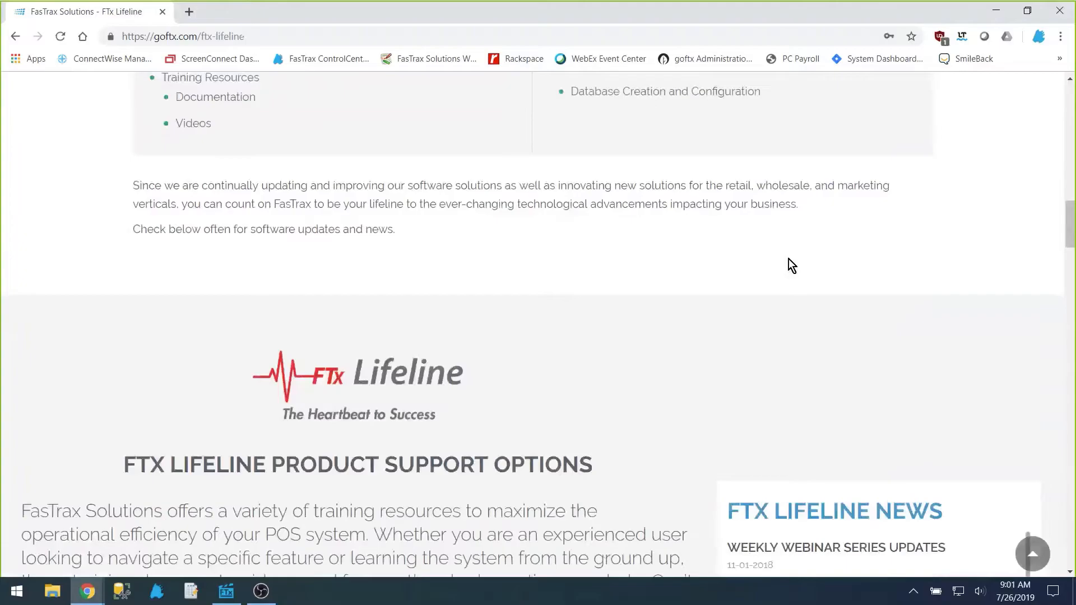
{"action": "scroll", "coordinate": [788, 259], "scroll_direction": "down", "scroll_amount": 10}
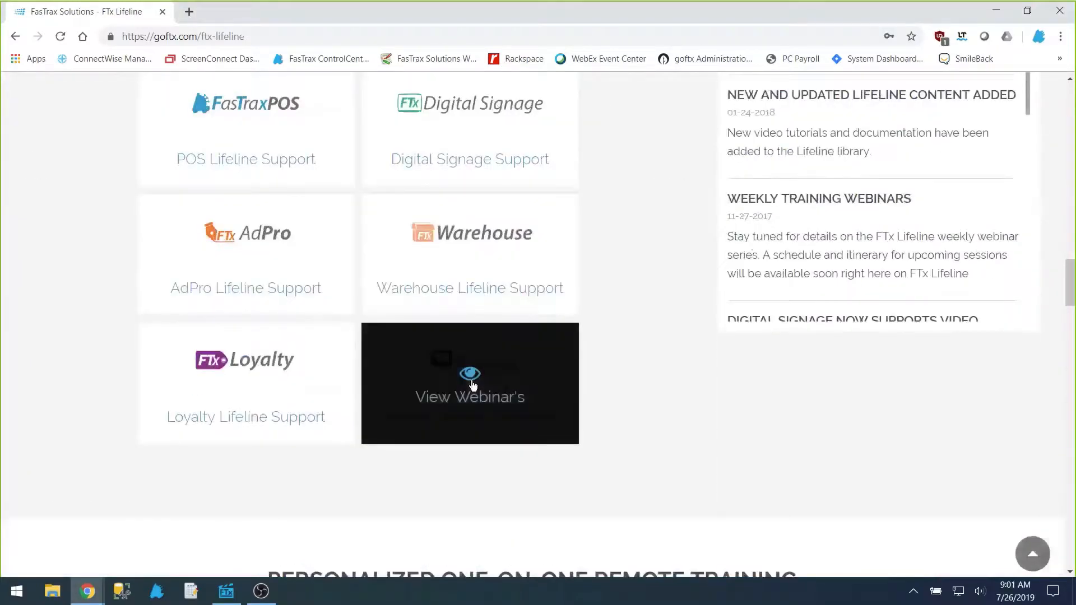
{"action": "left_click", "coordinate": [472, 385]}
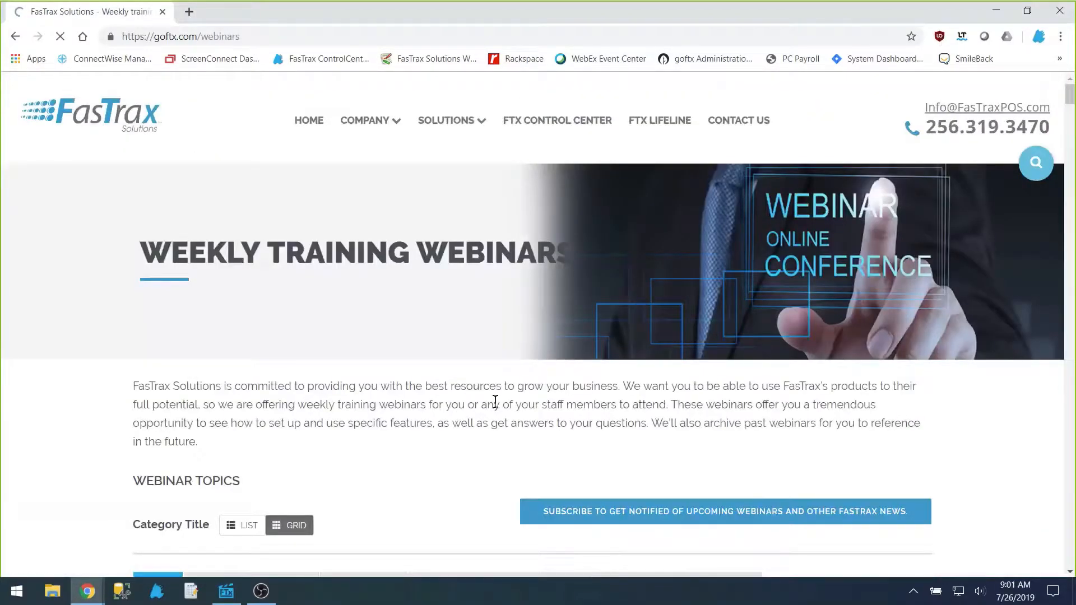
Step: Browse the listed training webinar topics, then minimize the browser
{"action": "scroll", "coordinate": [817, 305], "scroll_direction": "down", "scroll_amount": 5}
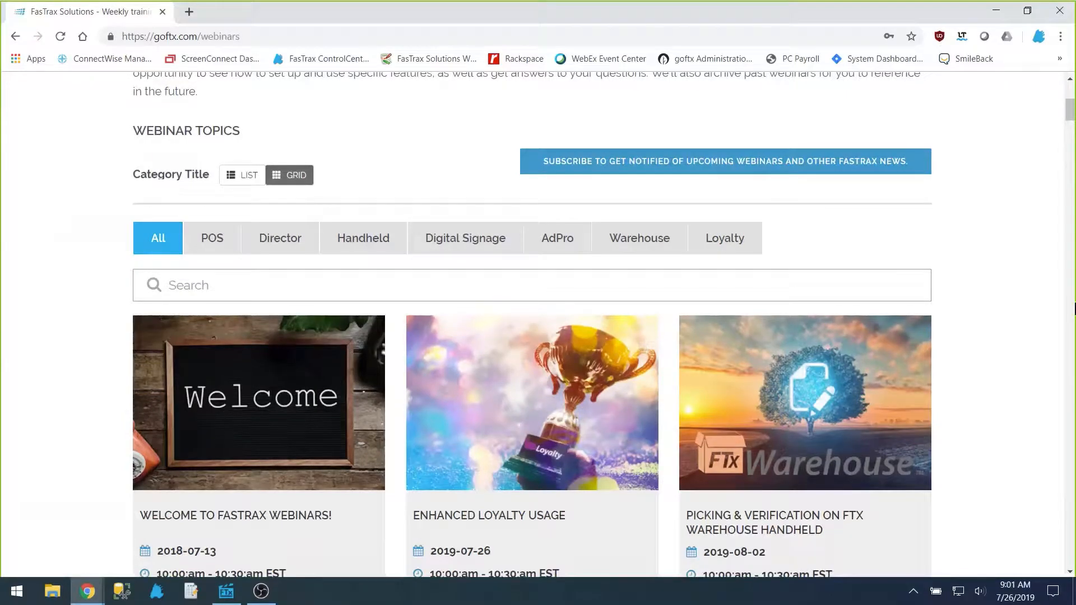
{"action": "scroll", "coordinate": [958, 427], "scroll_direction": "down", "scroll_amount": 10}
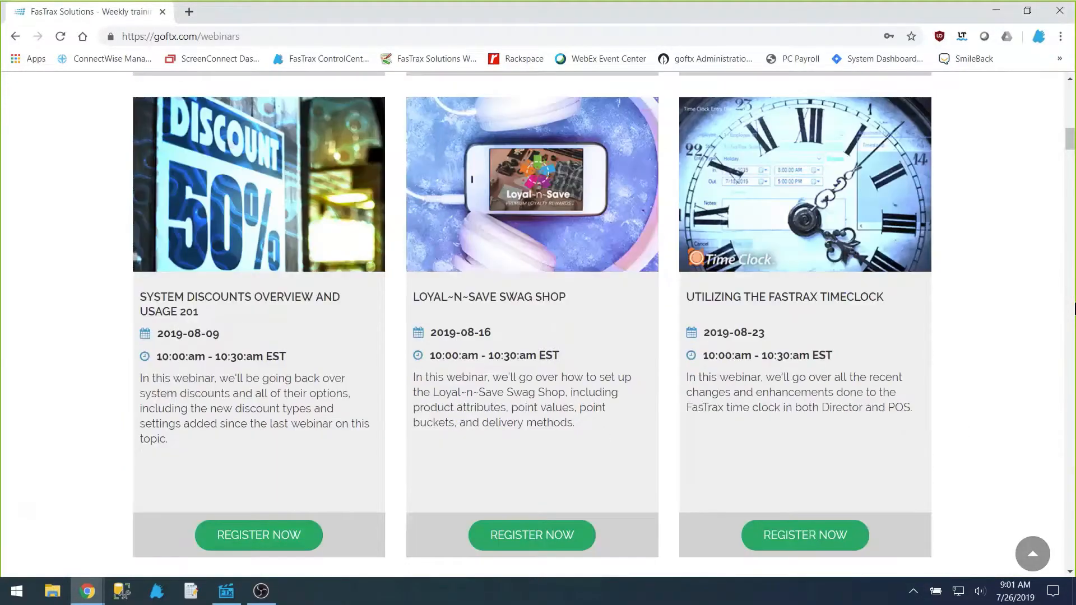
{"action": "scroll", "coordinate": [782, 462], "scroll_direction": "down", "scroll_amount": 5}
{"action": "scroll", "coordinate": [796, 425], "scroll_direction": "down", "scroll_amount": 5}
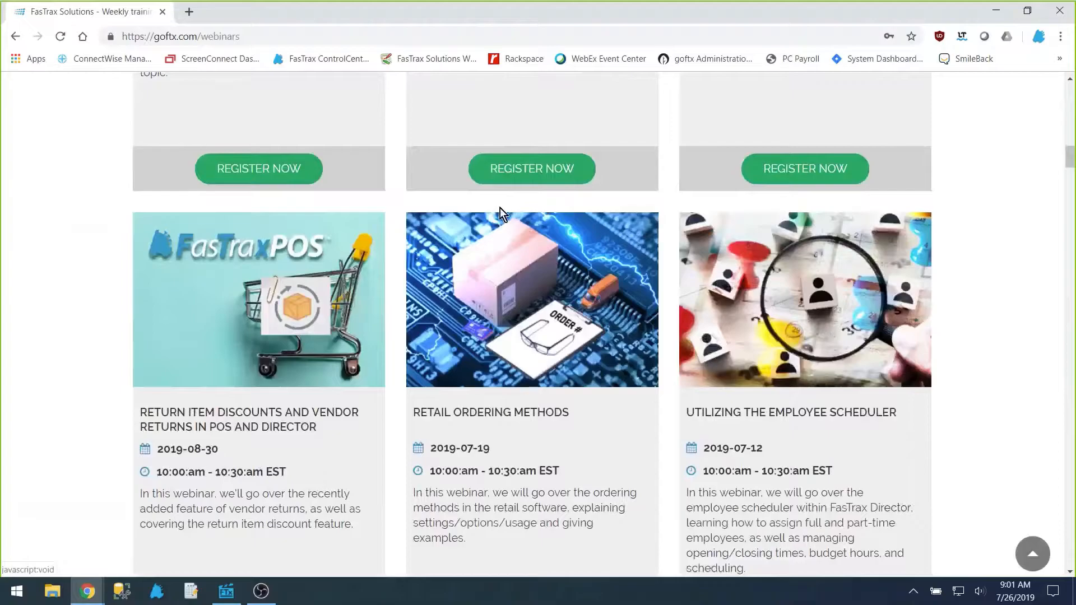
{"action": "scroll", "coordinate": [801, 417], "scroll_direction": "up", "scroll_amount": 20}
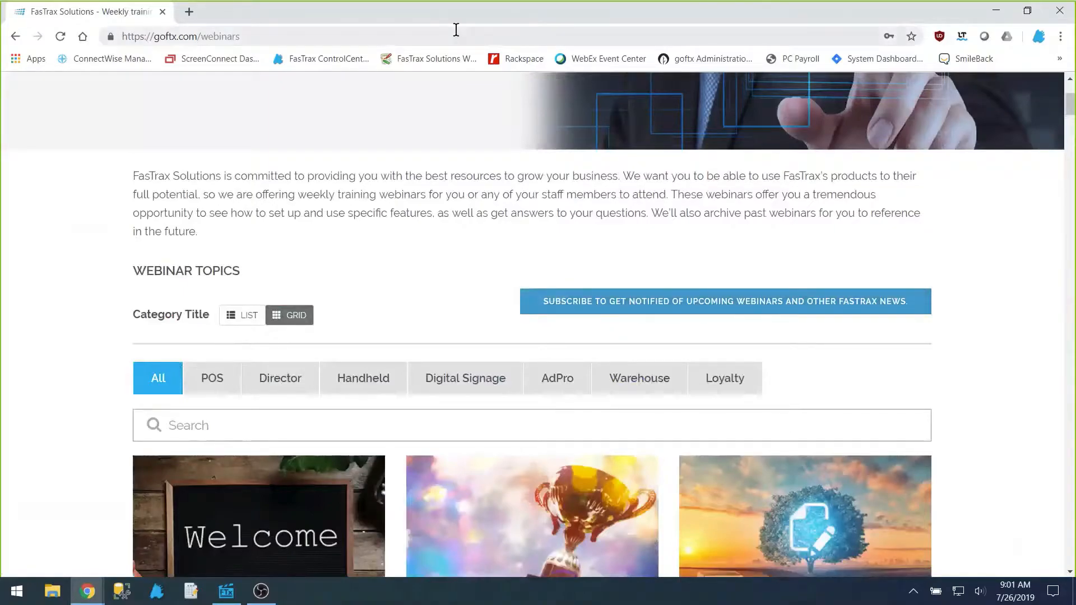
{"action": "left_click", "coordinate": [995, 10]}
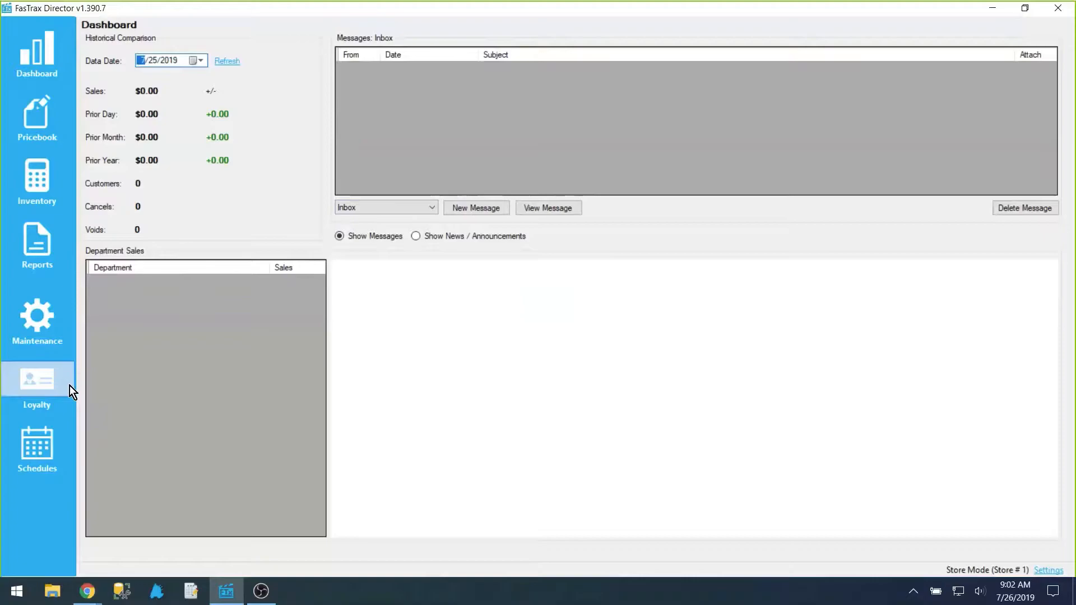
Step: Open the Loyalty customer list and view the new customer details form, closing it without saving
{"action": "left_click", "coordinate": [69, 386]}
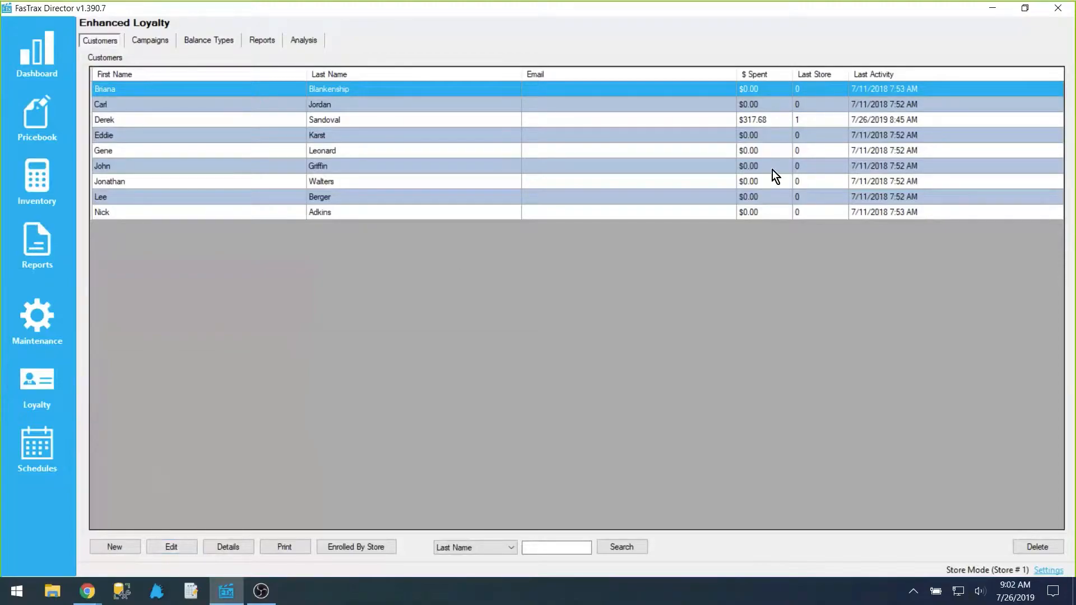
{"action": "left_click", "coordinate": [115, 547]}
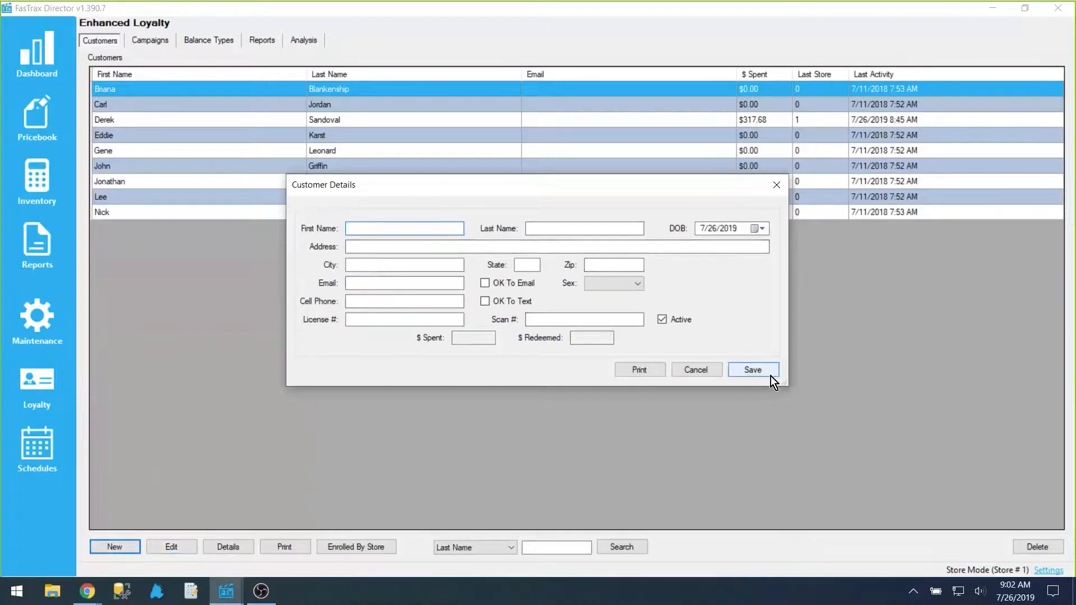
{"action": "left_click", "coordinate": [669, 318]}
{"action": "left_click", "coordinate": [669, 320]}
{"action": "left_click", "coordinate": [711, 370]}
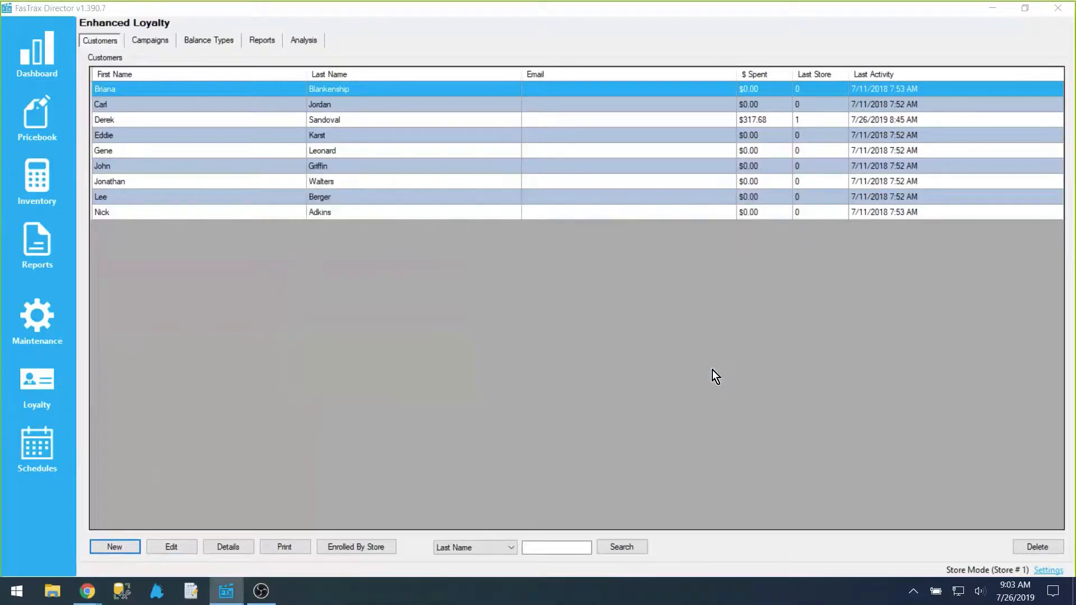
Step: Open the details of the customer with spending history to review unused coupons and balance types, then close them
{"action": "left_click", "coordinate": [245, 121]}
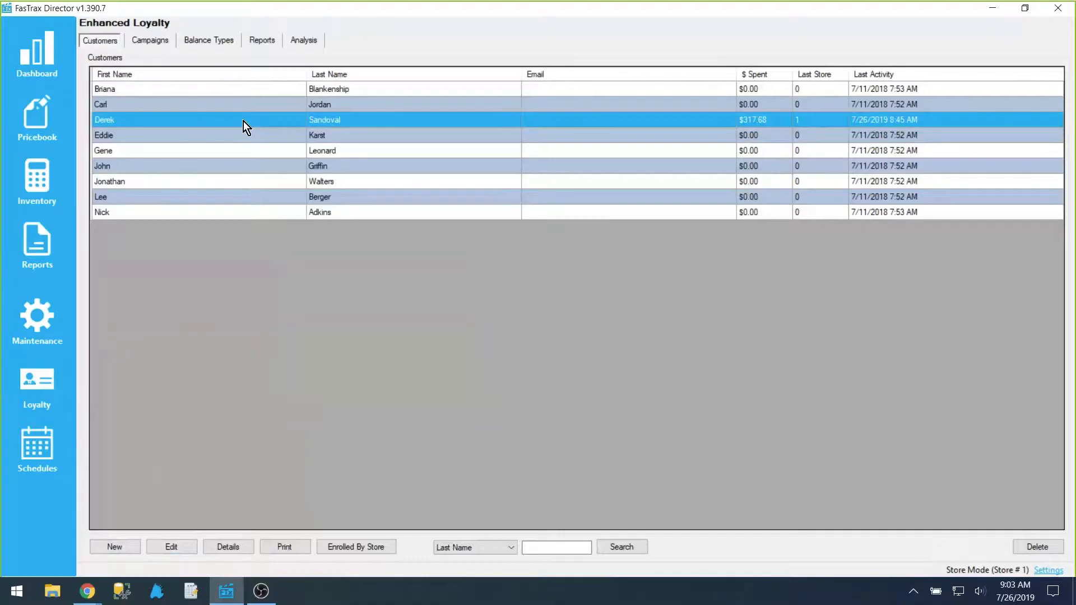
{"action": "left_click", "coordinate": [241, 544]}
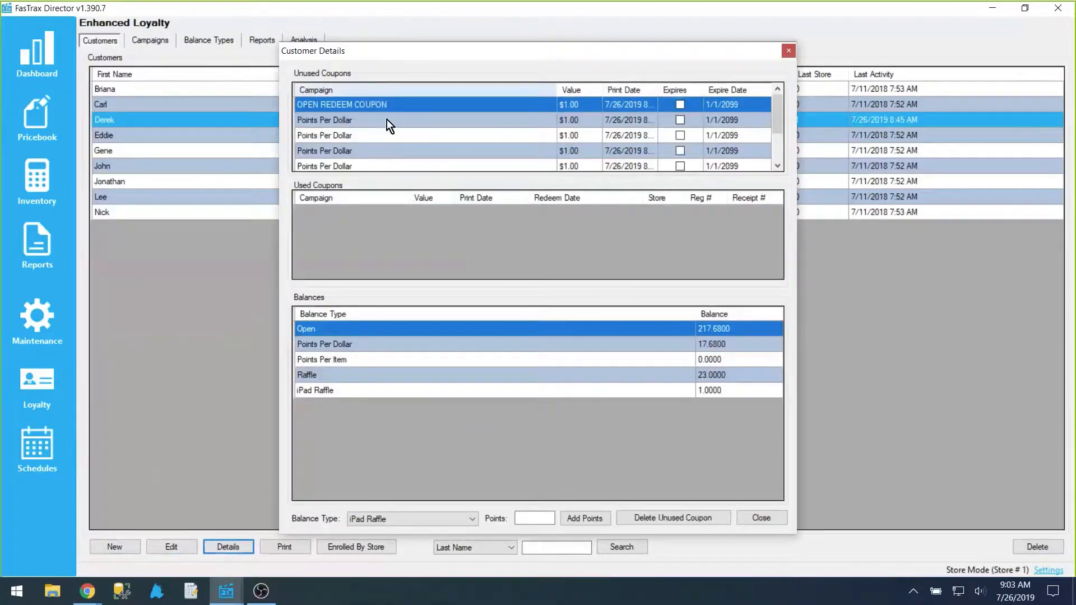
{"action": "scroll", "coordinate": [679, 115], "scroll_direction": "down", "scroll_amount": 2}
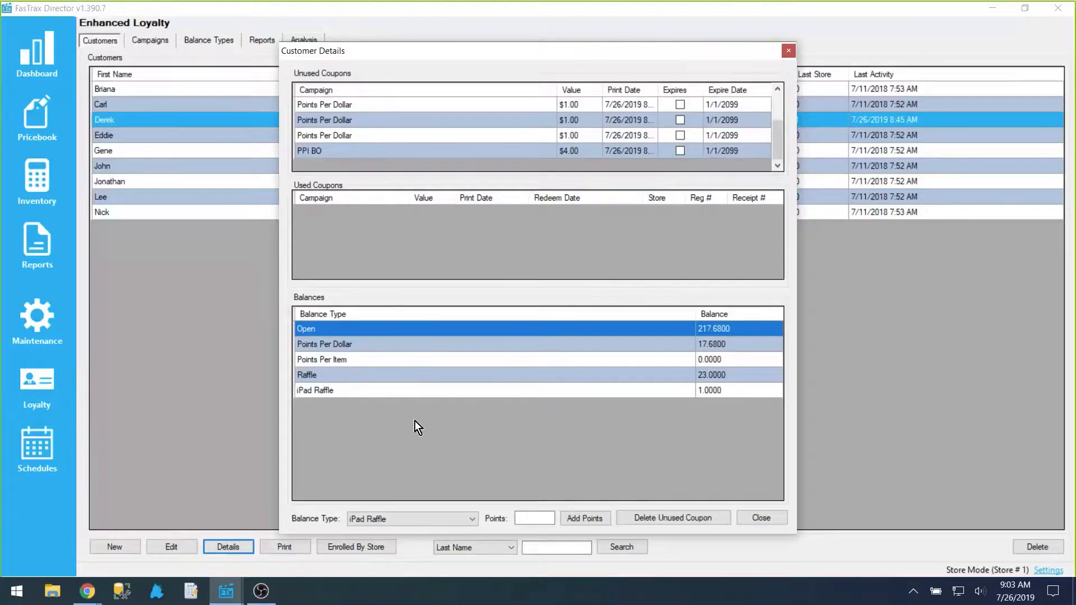
{"action": "left_click", "coordinate": [544, 516]}
{"action": "left_click", "coordinate": [359, 121]}
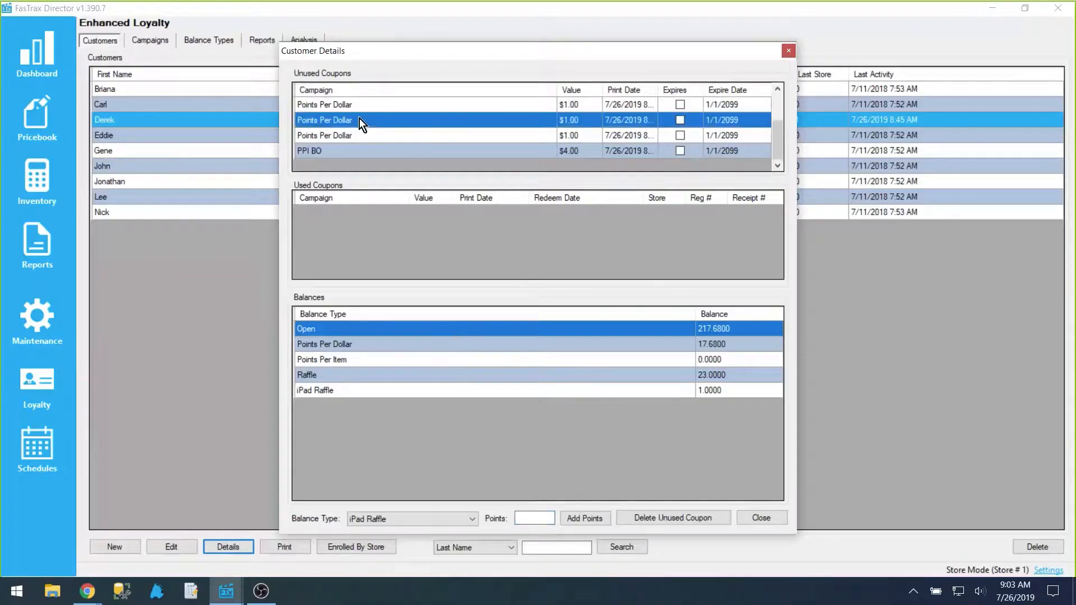
{"action": "left_click", "coordinate": [762, 517]}
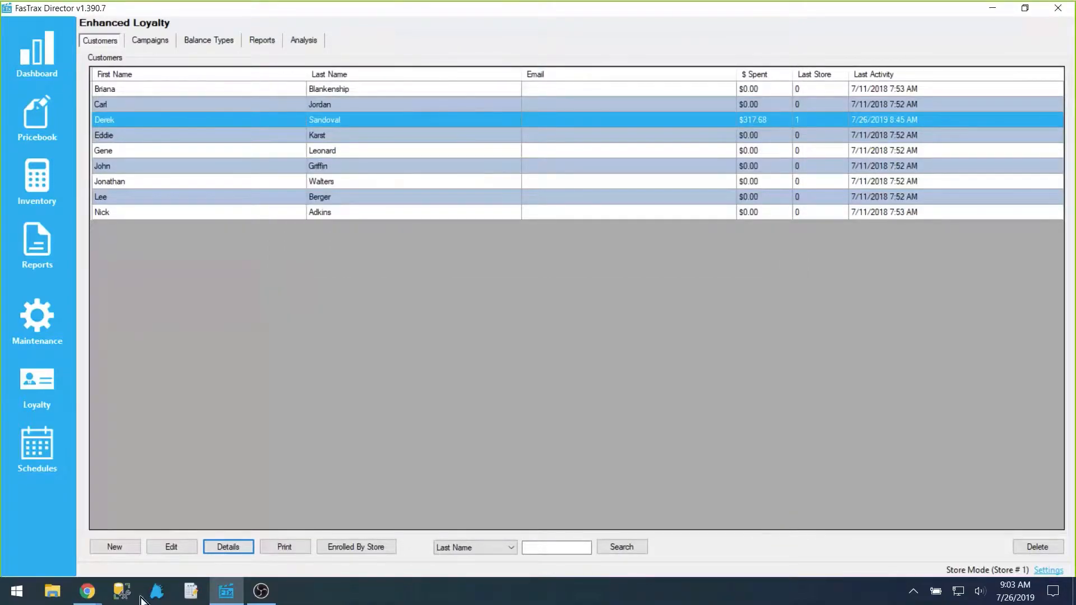
Step: Switch to the point-of-sale app and log in through the keypad with the user ID and password
{"action": "left_click", "coordinate": [157, 593]}
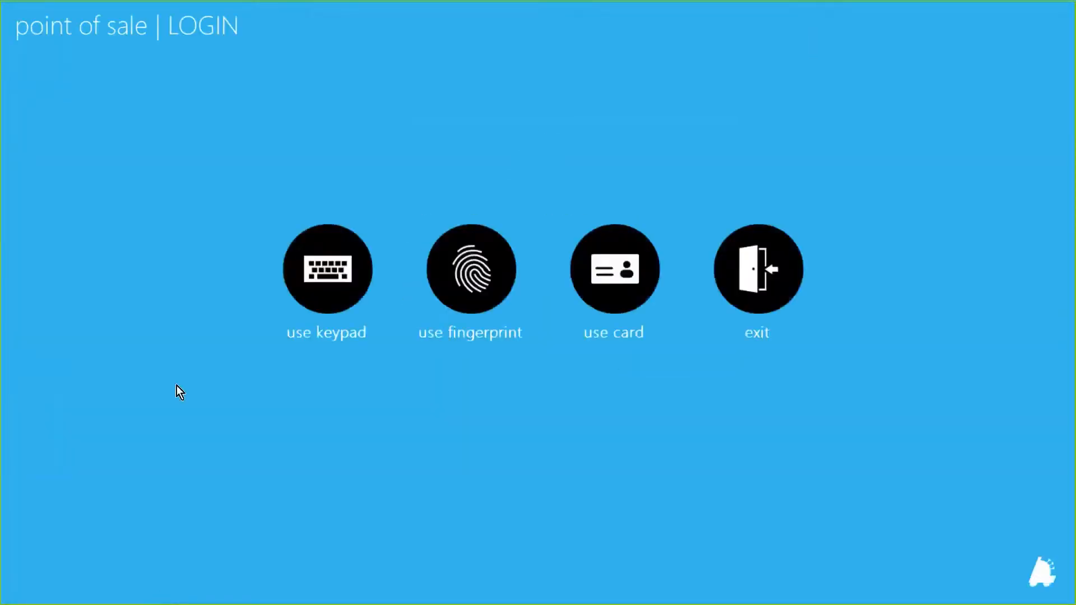
{"action": "left_click", "coordinate": [320, 279]}
{"action": "type", "text": "1"}
{"action": "key", "text": "Tab"}
{"action": "type", "text": "1"}
{"action": "key", "text": "Return"}
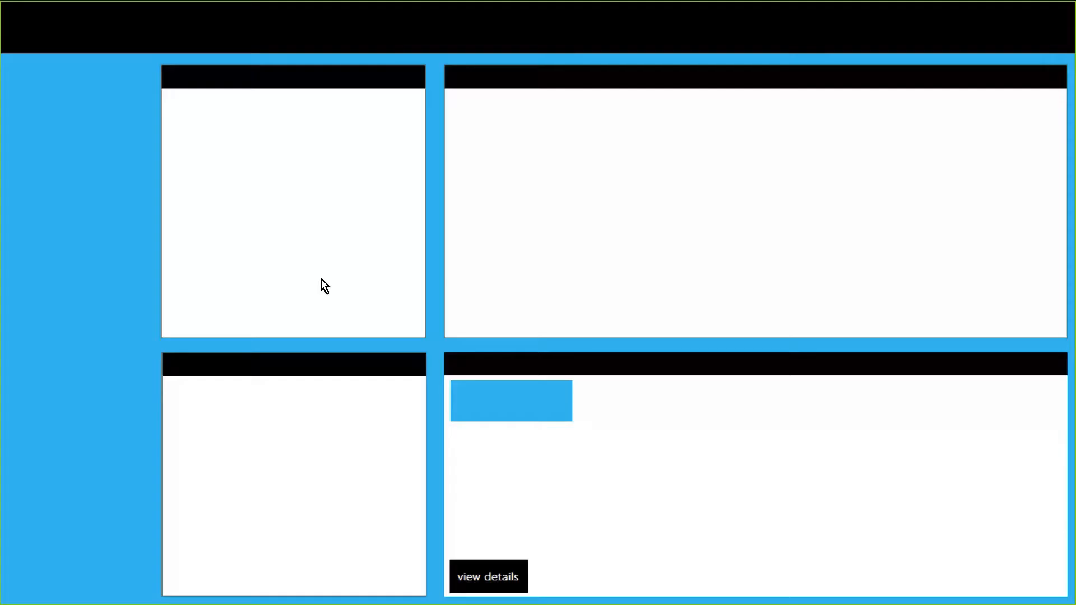
{"action": "left_click", "coordinate": [112, 135]}
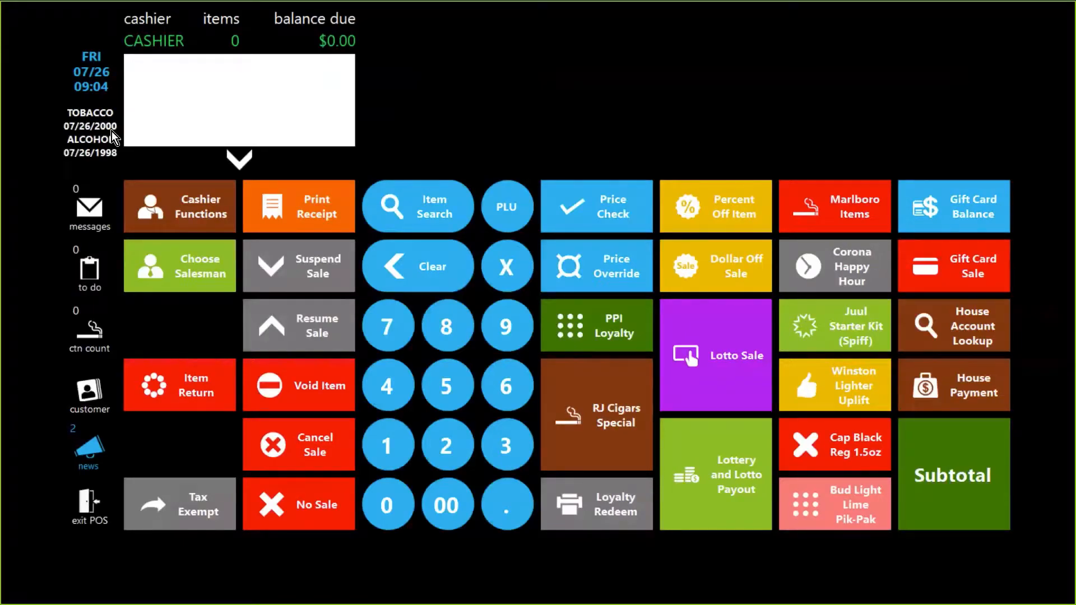
Step: Open the customer lookup and run an empty search by phone number to list all accounts
{"action": "left_click", "coordinate": [90, 390]}
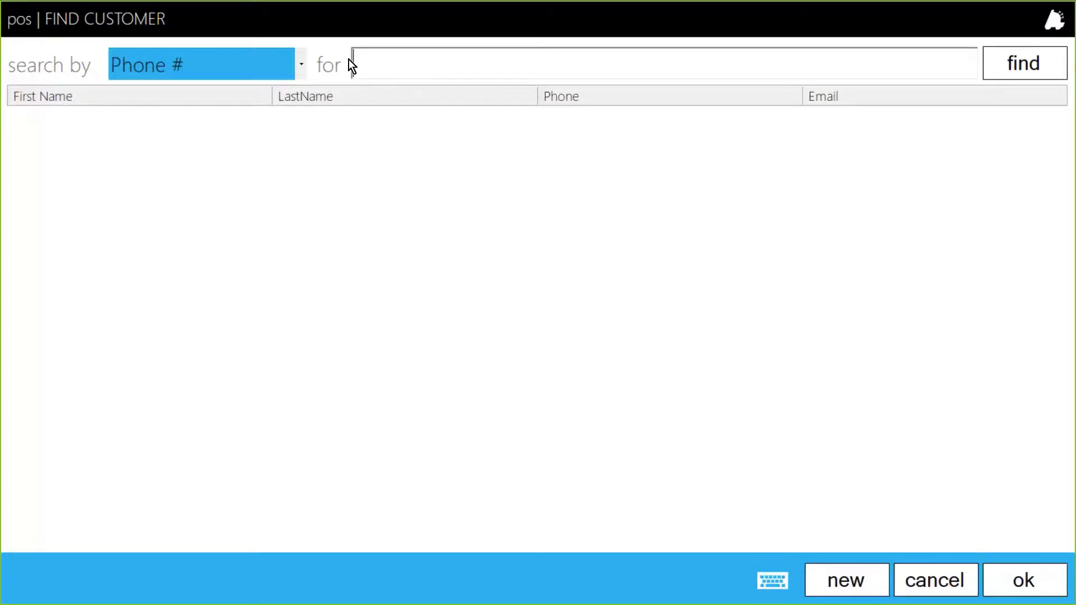
{"action": "left_click", "coordinate": [283, 70]}
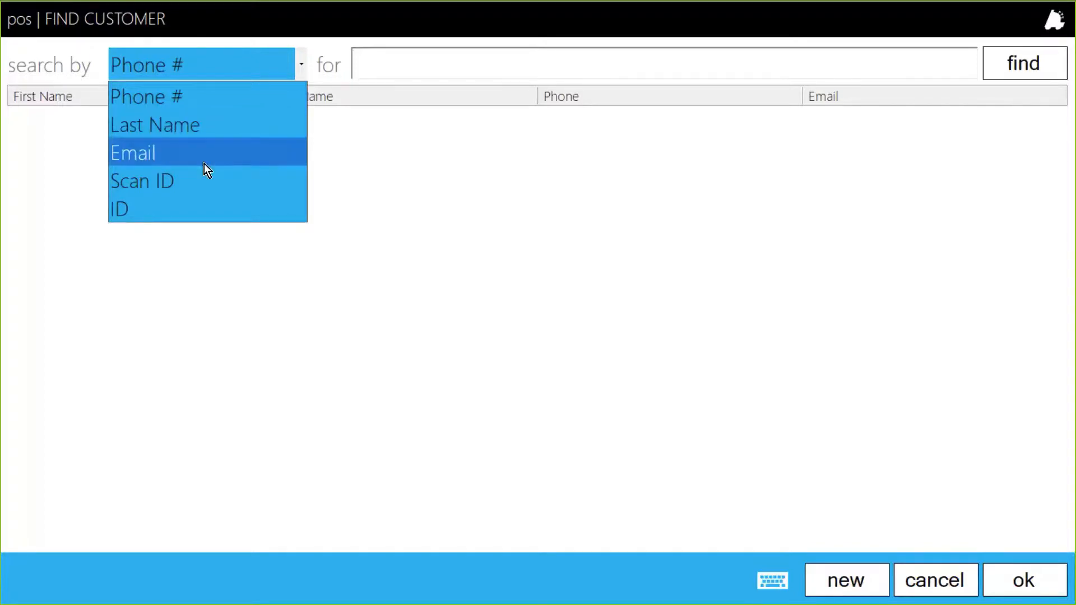
{"action": "left_click", "coordinate": [598, 66]}
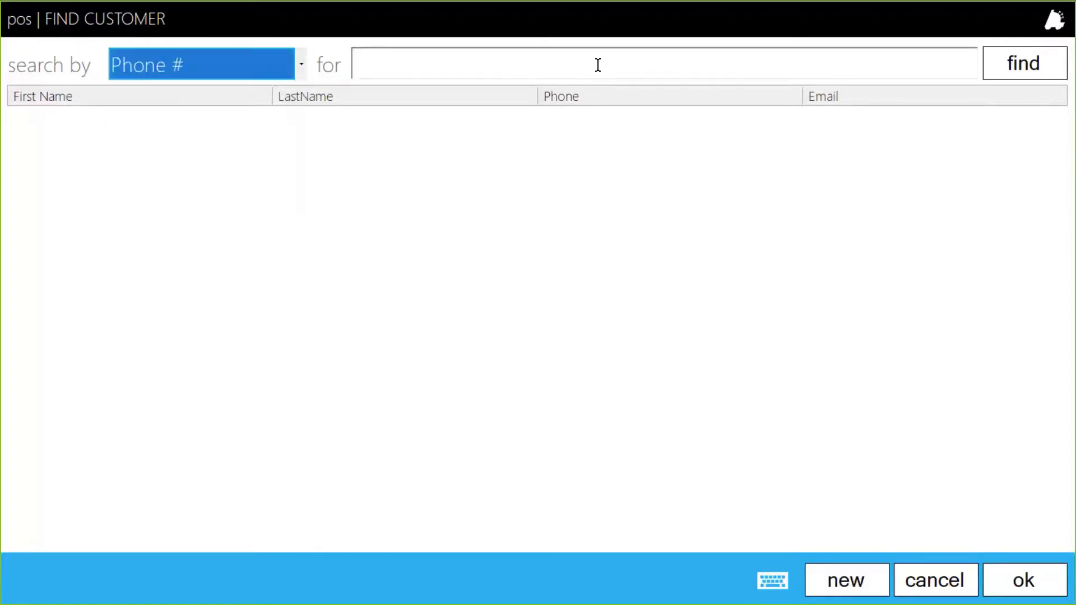
{"action": "left_click", "coordinate": [1012, 69]}
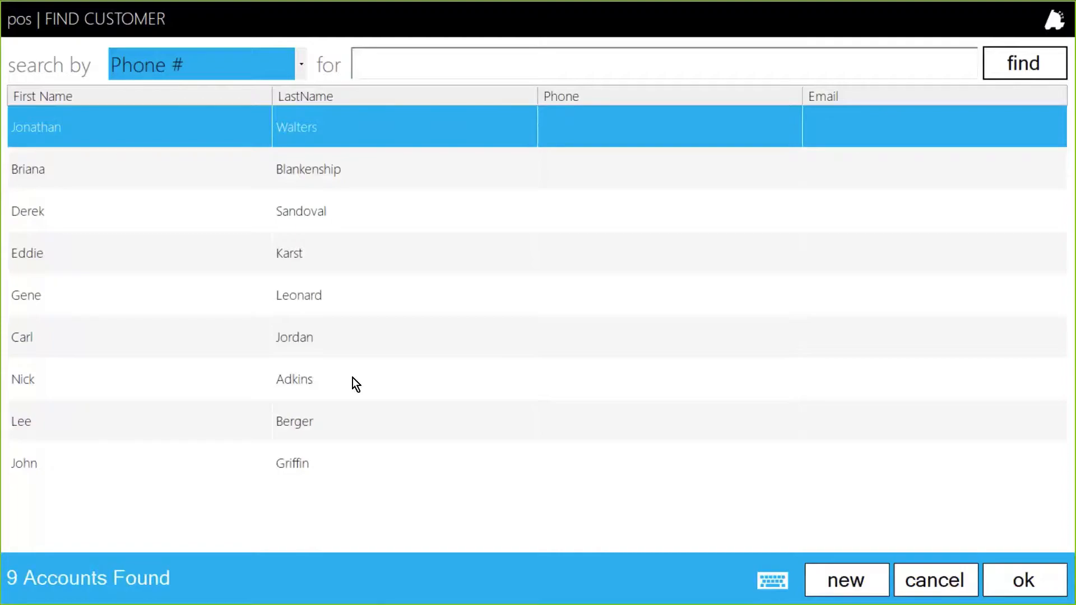
Step: View the new customer form, cancel it and the lookup, and switch back to Director
{"action": "left_click", "coordinate": [847, 582]}
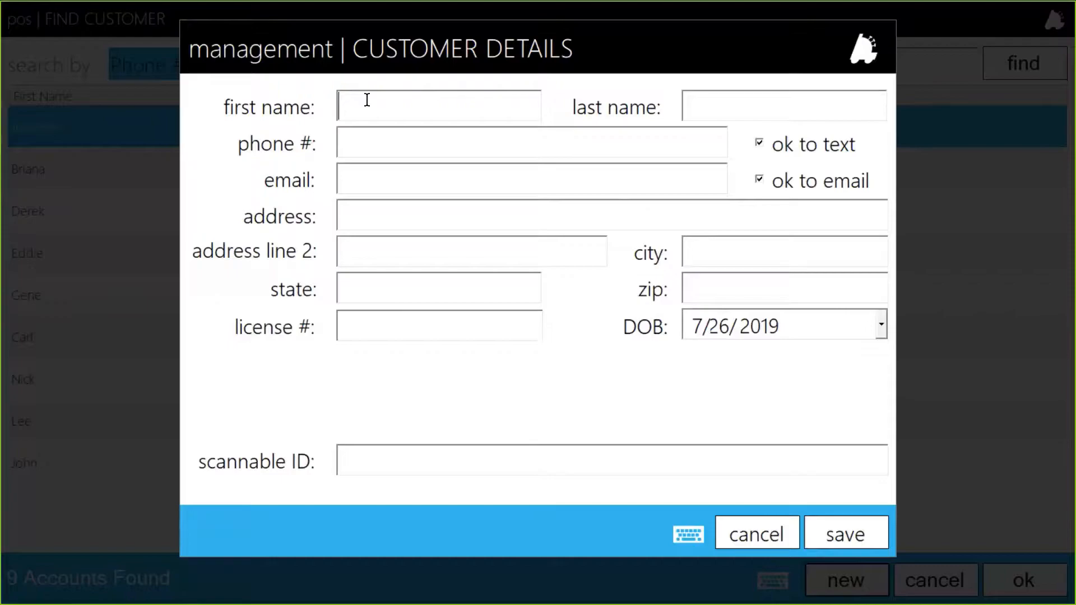
{"action": "left_click", "coordinate": [767, 532]}
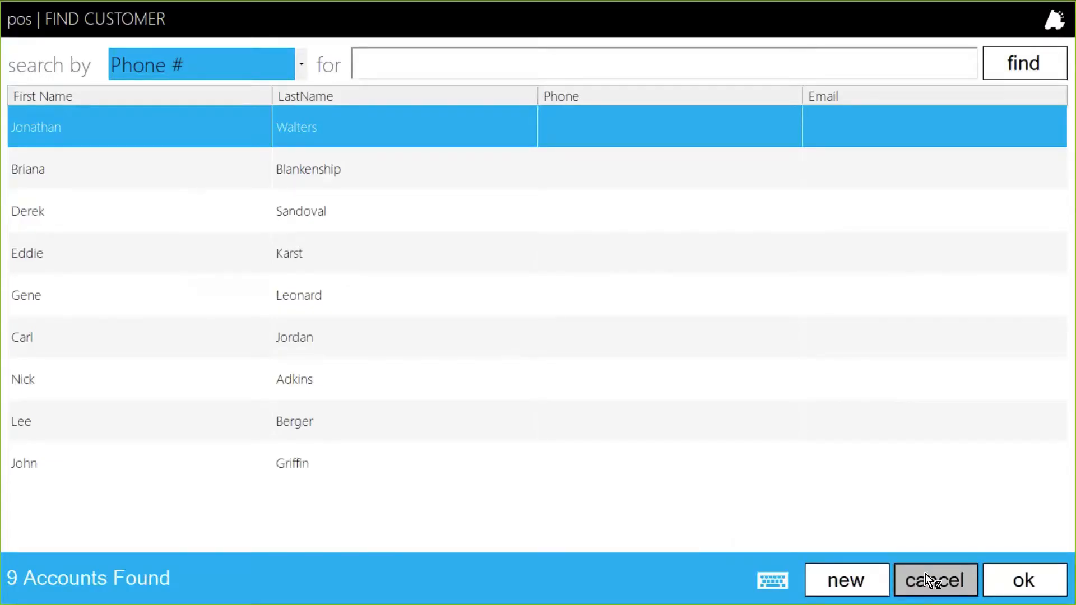
{"action": "left_click", "coordinate": [925, 573]}
{"action": "key", "text": "alt+Tab"}
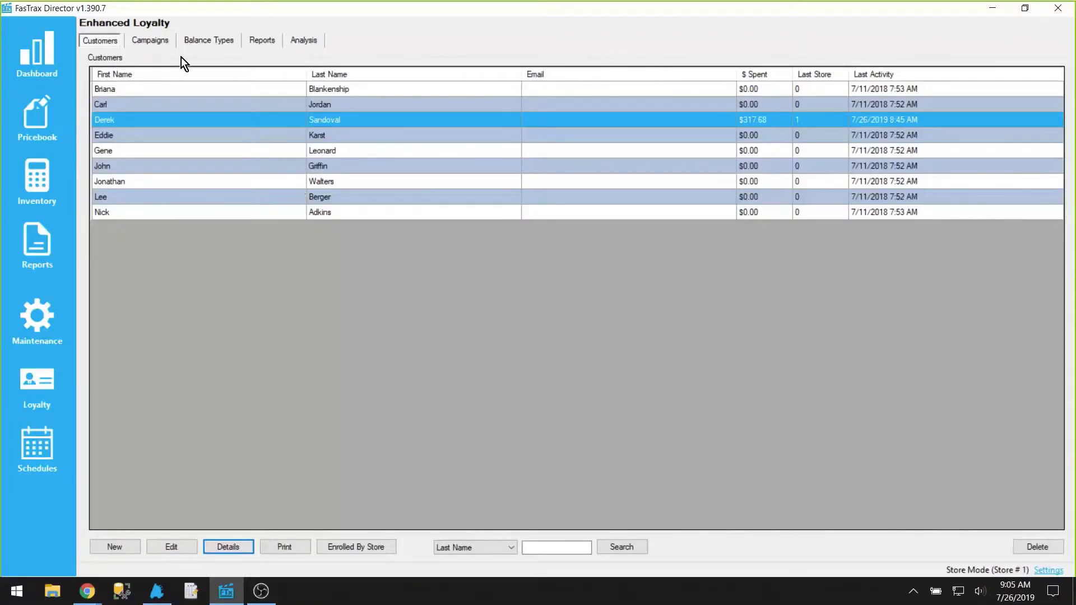
Step: Review the loyalty campaigns and the list of balance types
{"action": "left_click", "coordinate": [159, 43]}
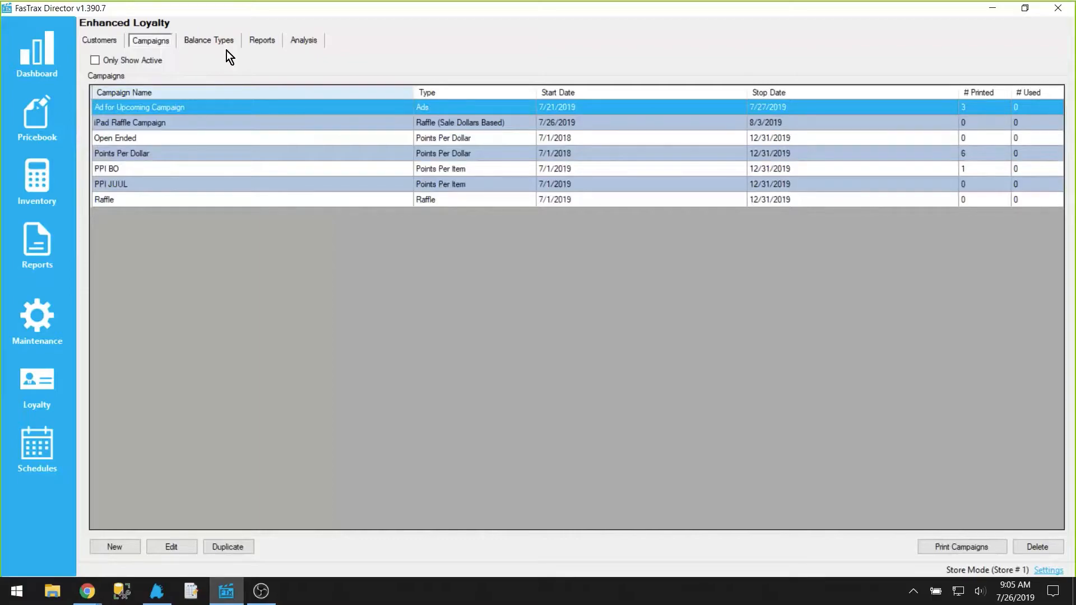
{"action": "left_click", "coordinate": [212, 41]}
{"action": "left_click", "coordinate": [142, 104]}
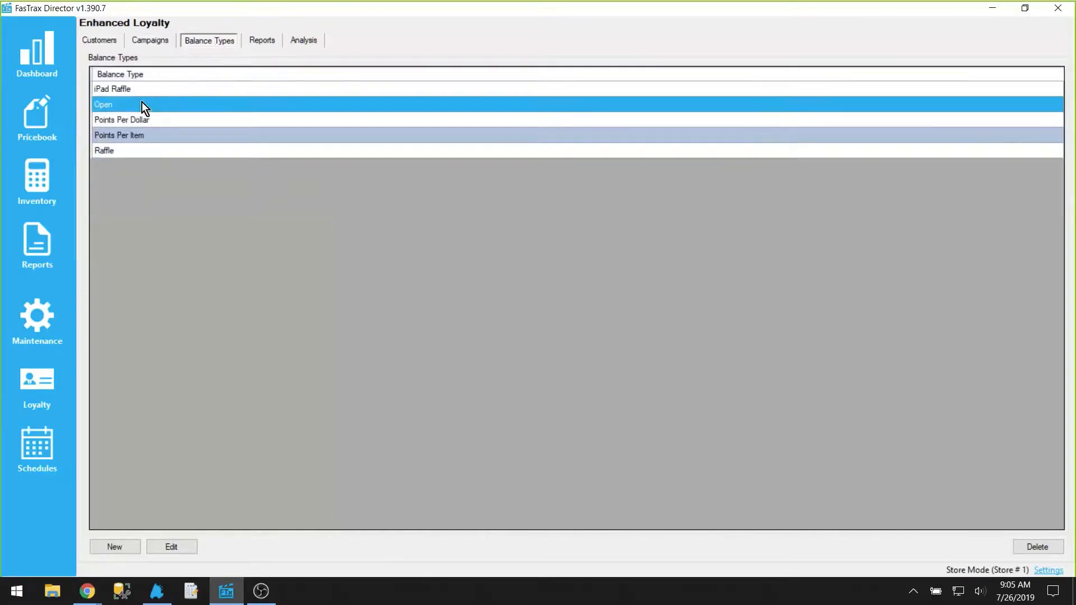
{"action": "left_click", "coordinate": [150, 118]}
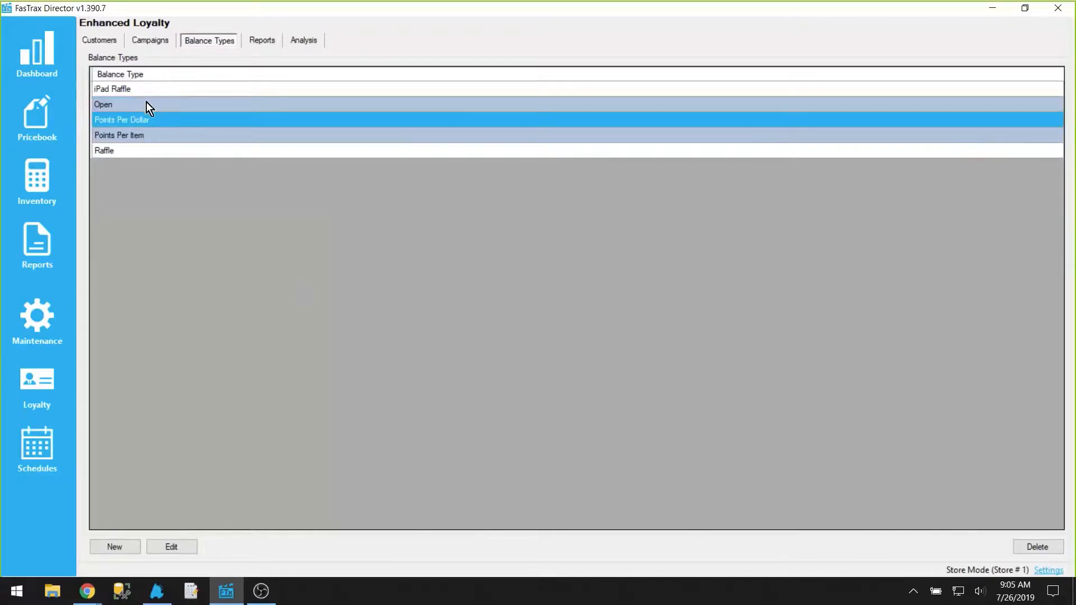
{"action": "left_click", "coordinate": [147, 104]}
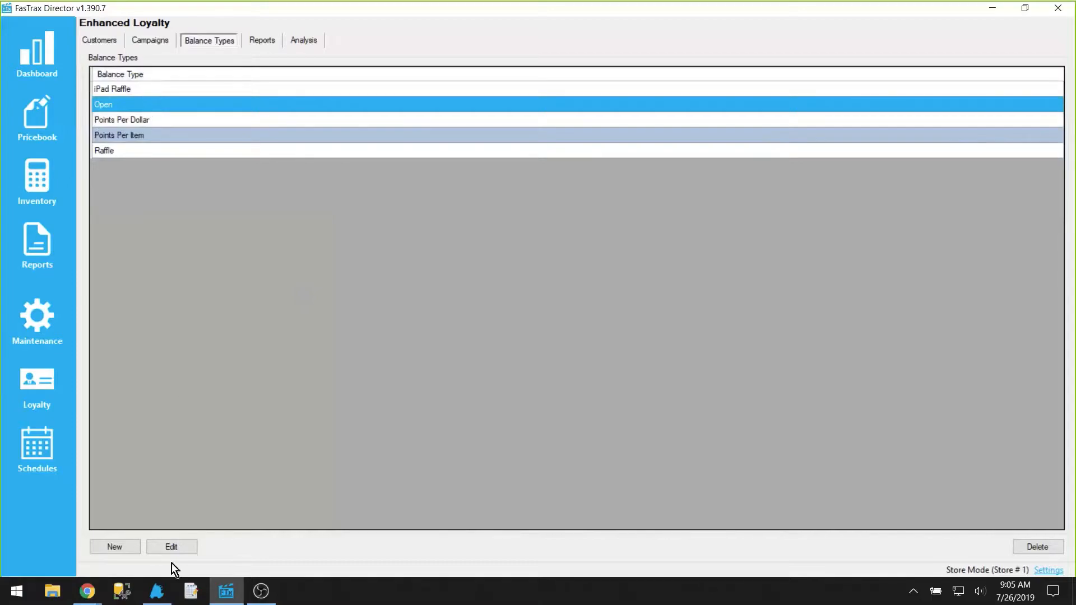
Step: Open the Open balance type's details to examine its redeem ratio, cancel, and select Points Per Dollar
{"action": "left_click", "coordinate": [175, 548]}
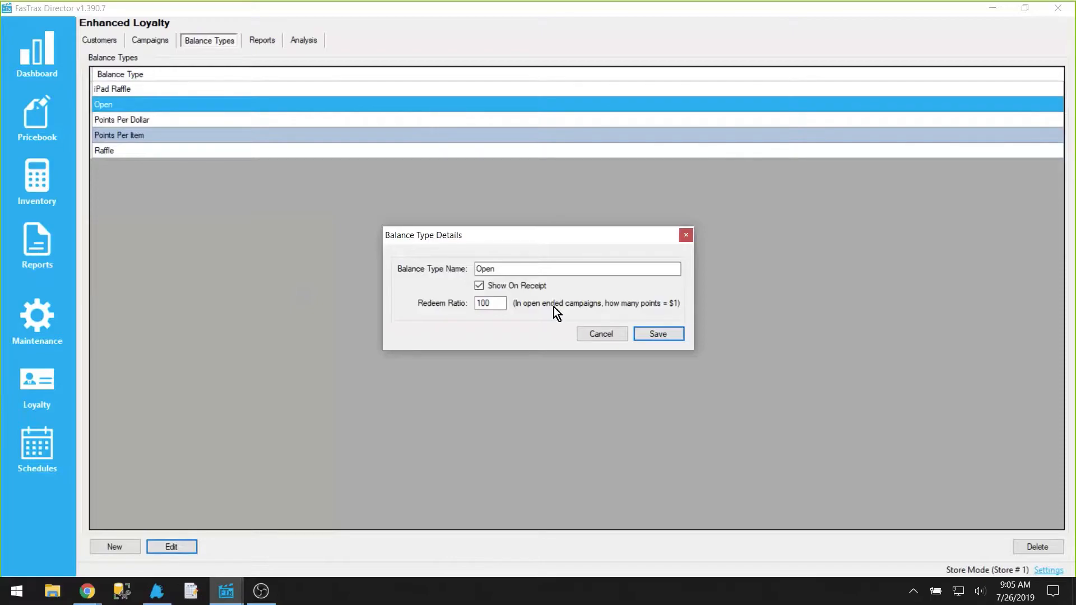
{"action": "double_click", "coordinate": [504, 305]}
{"action": "left_click", "coordinate": [601, 334]}
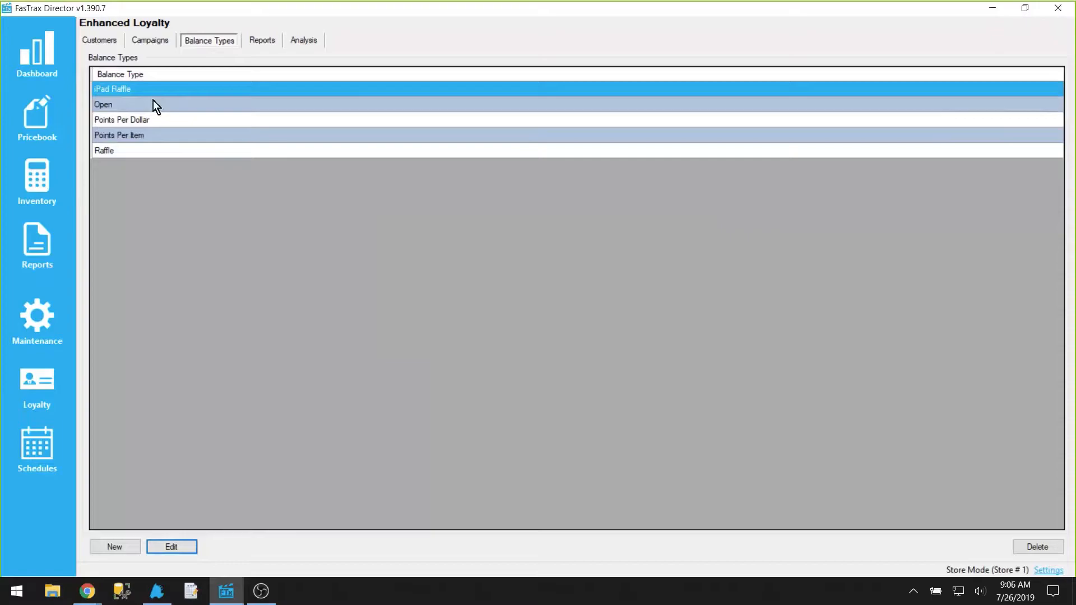
{"action": "left_click", "coordinate": [116, 107]}
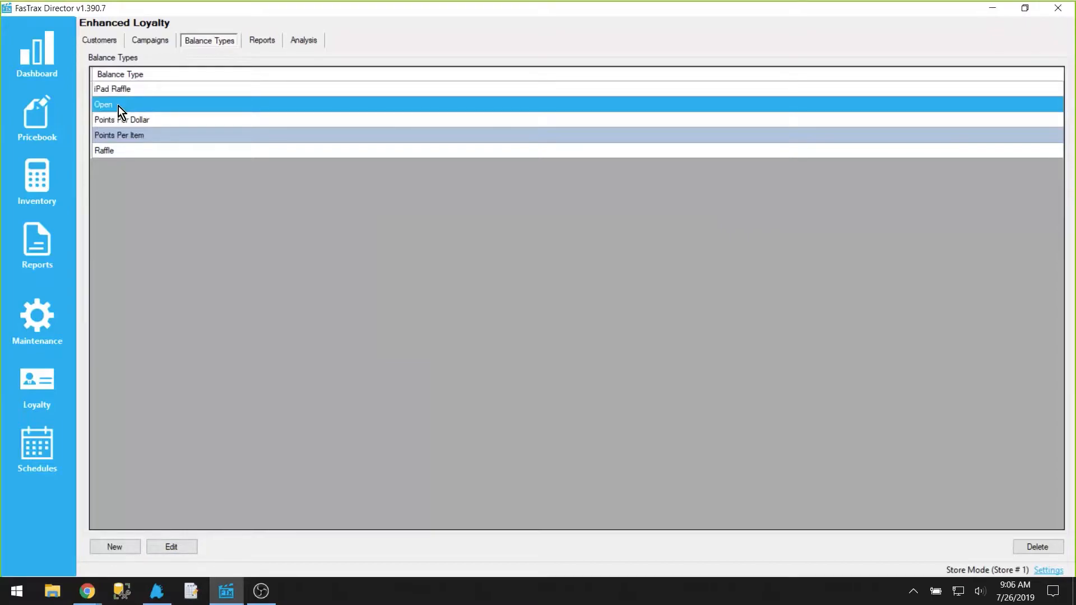
{"action": "left_click", "coordinate": [134, 118]}
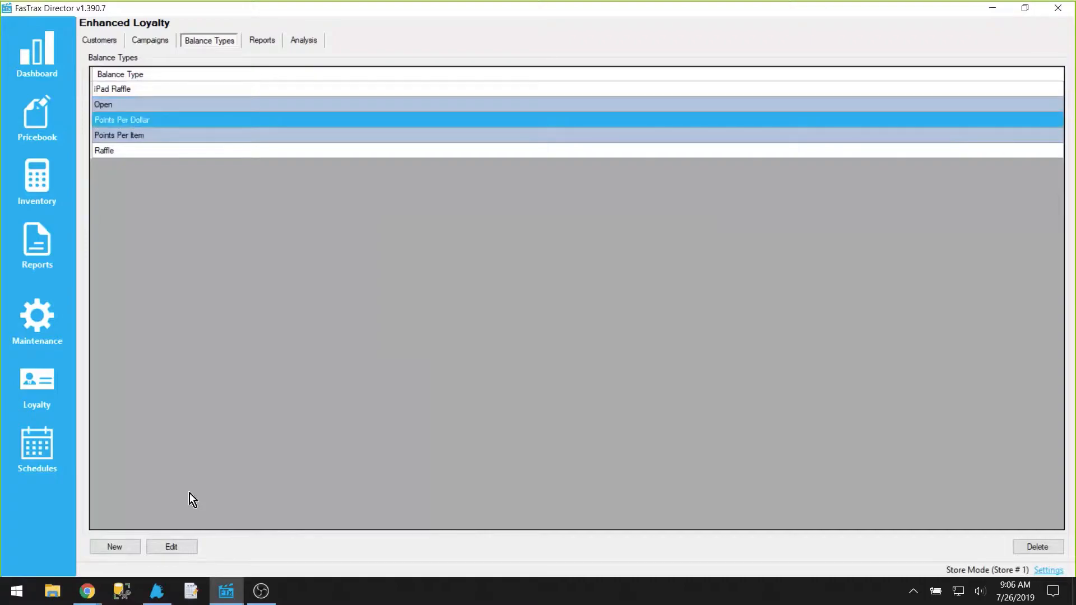
Step: Open the Points Per Dollar balance type's details, examine its name, receipt and redeem ratio settings, and cancel
{"action": "left_click", "coordinate": [168, 547]}
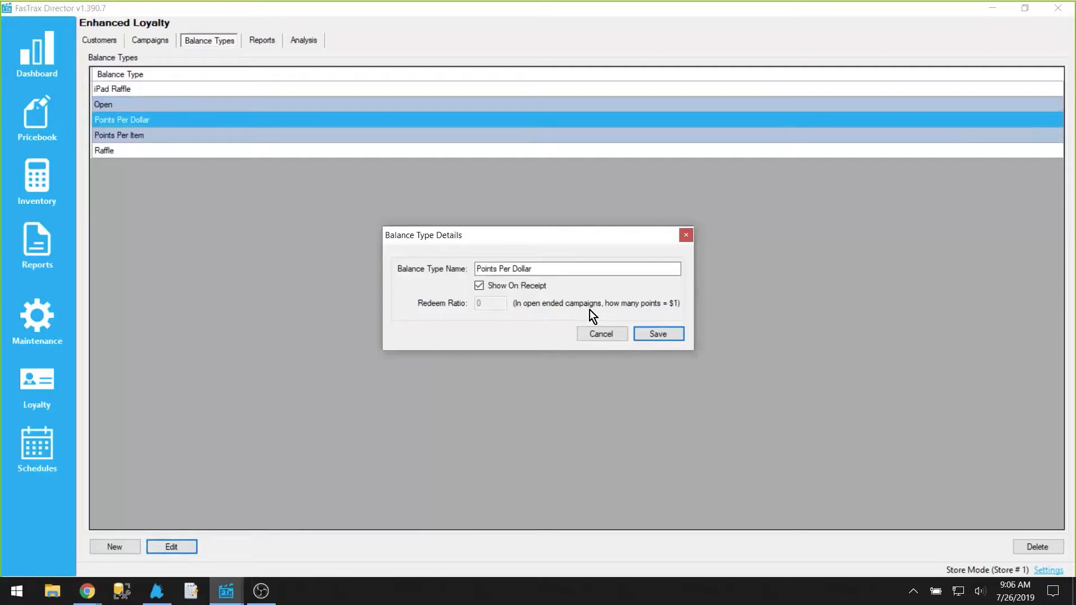
{"action": "left_click", "coordinate": [539, 269]}
{"action": "left_click_drag", "start_coordinate": [539, 269], "coordinate": [470, 274]}
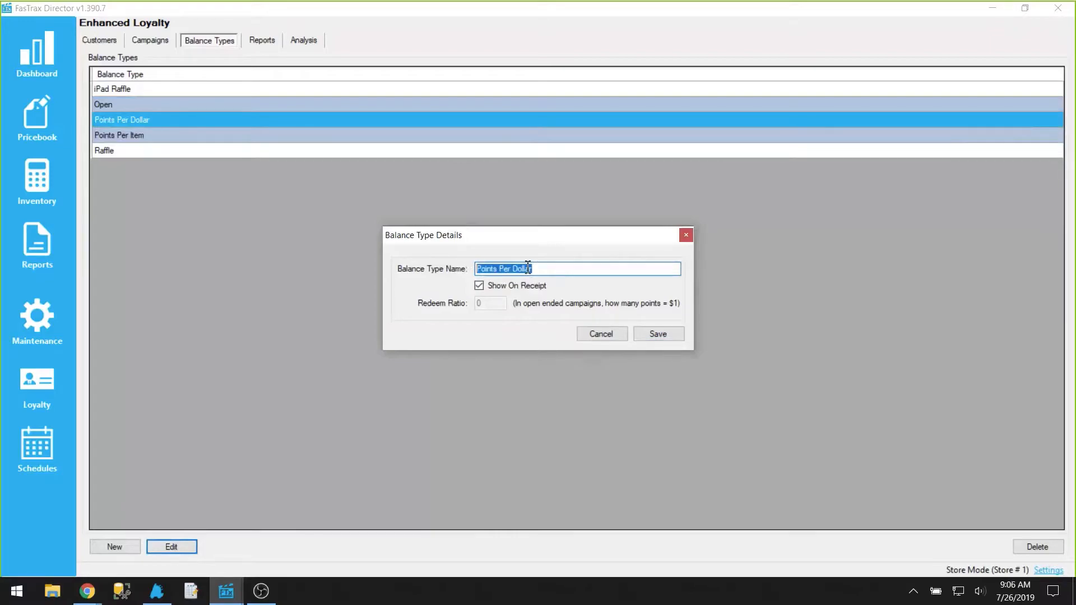
{"action": "left_click", "coordinate": [603, 332]}
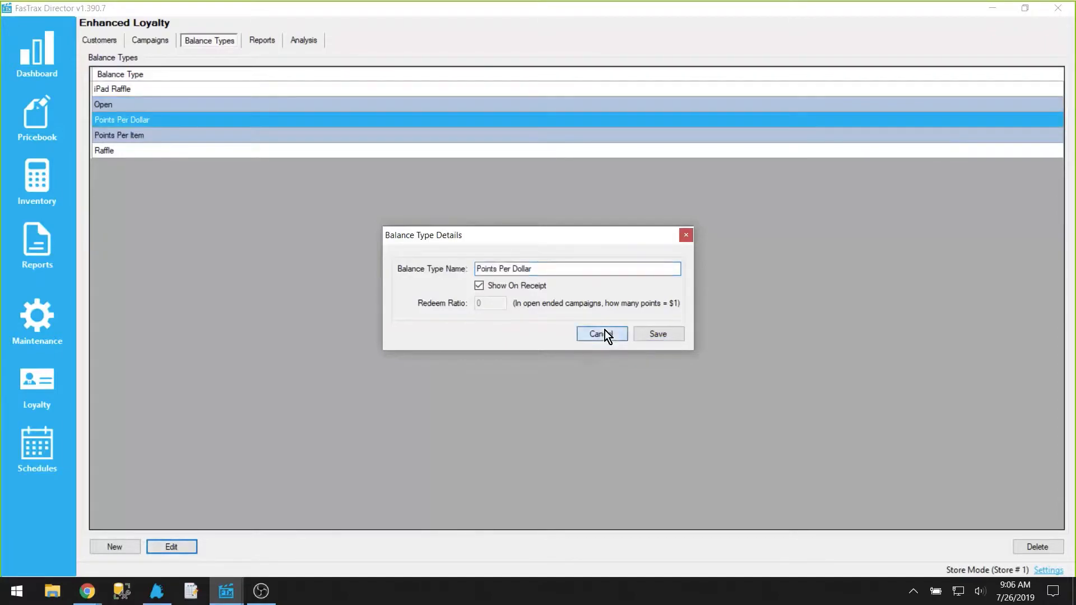
Step: Open the Open Ended campaign's details and review the available campaign type options
{"action": "left_click", "coordinate": [161, 44]}
{"action": "left_click_drag", "start_coordinate": [140, 130], "coordinate": [153, 139]}
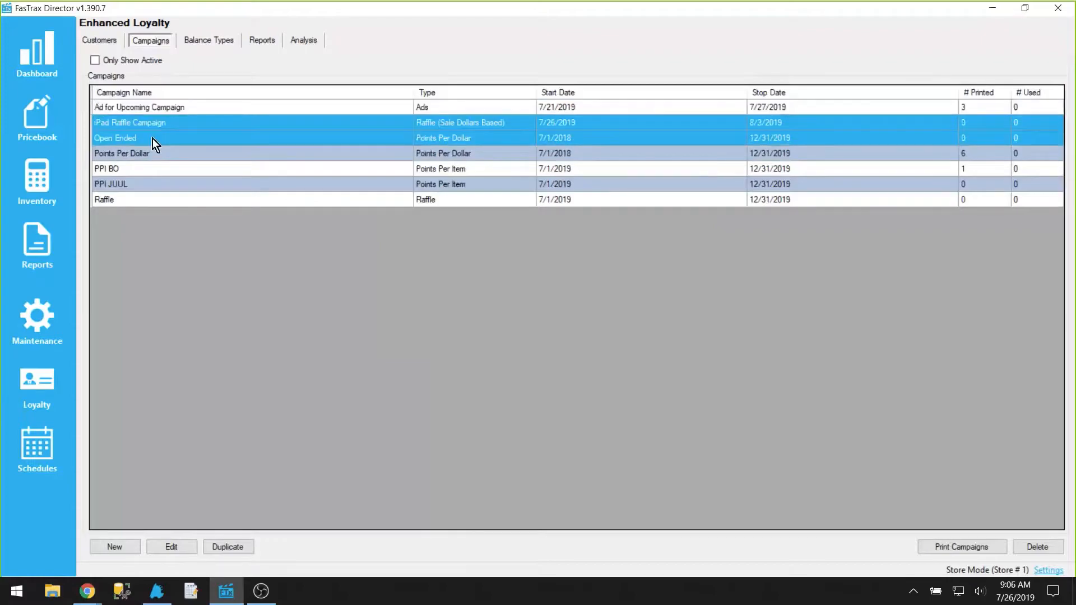
{"action": "left_click", "coordinate": [160, 139]}
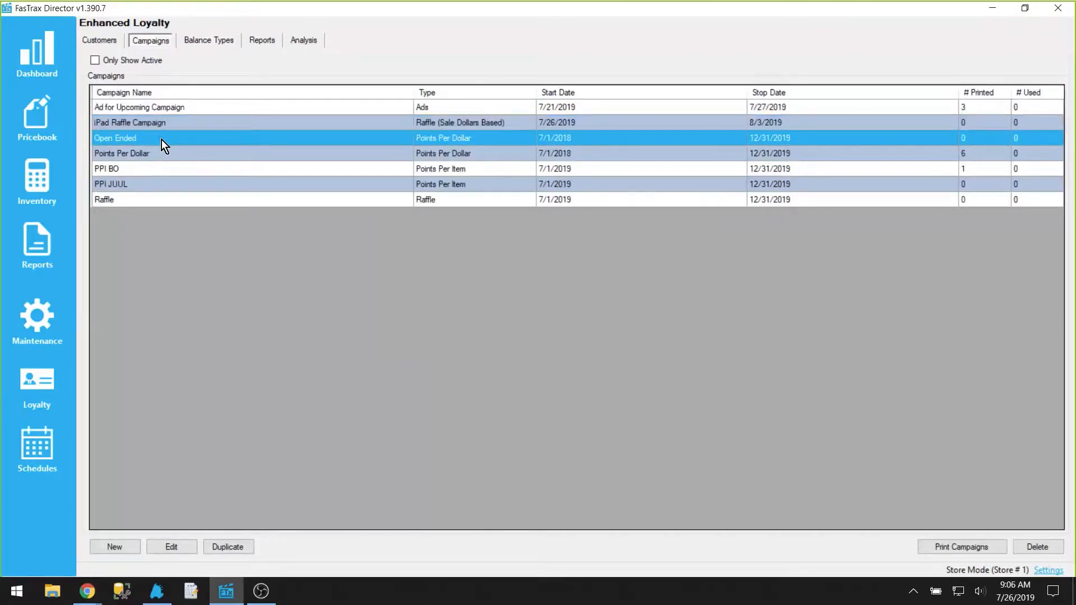
{"action": "left_click", "coordinate": [180, 547]}
{"action": "left_click", "coordinate": [439, 167]}
{"action": "left_click_drag", "start_coordinate": [439, 167], "coordinate": [369, 176]}
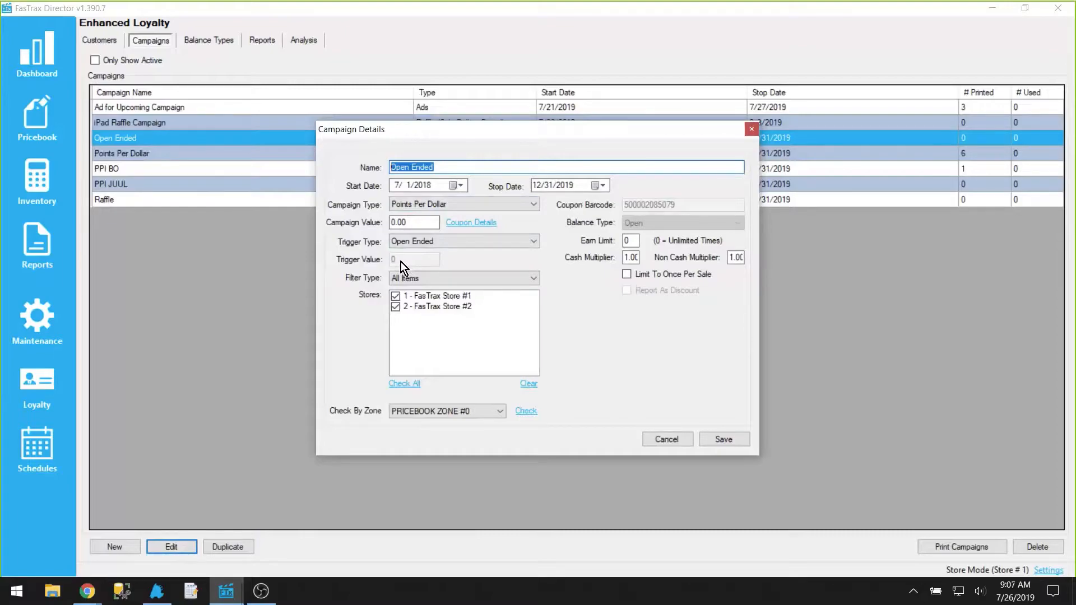
{"action": "key", "text": "Tab"}
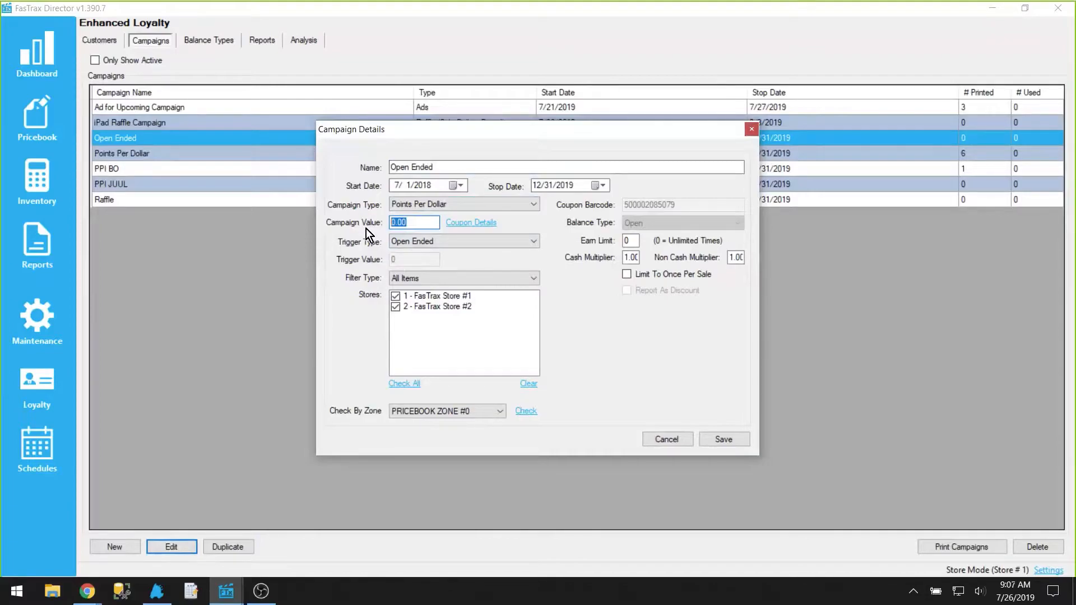
{"action": "left_click", "coordinate": [515, 204]}
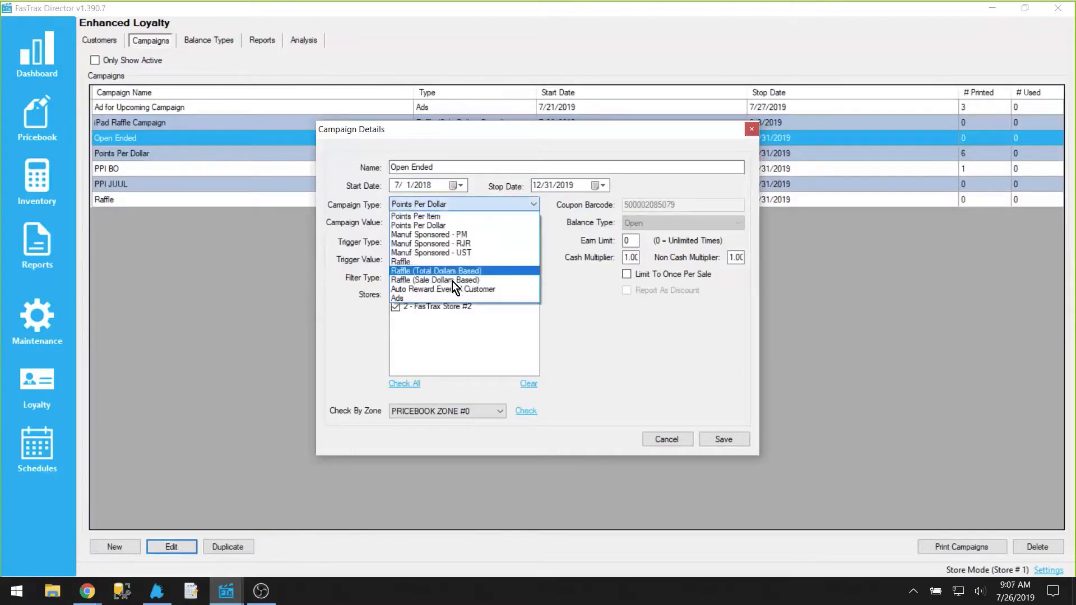
{"action": "left_click", "coordinate": [479, 205]}
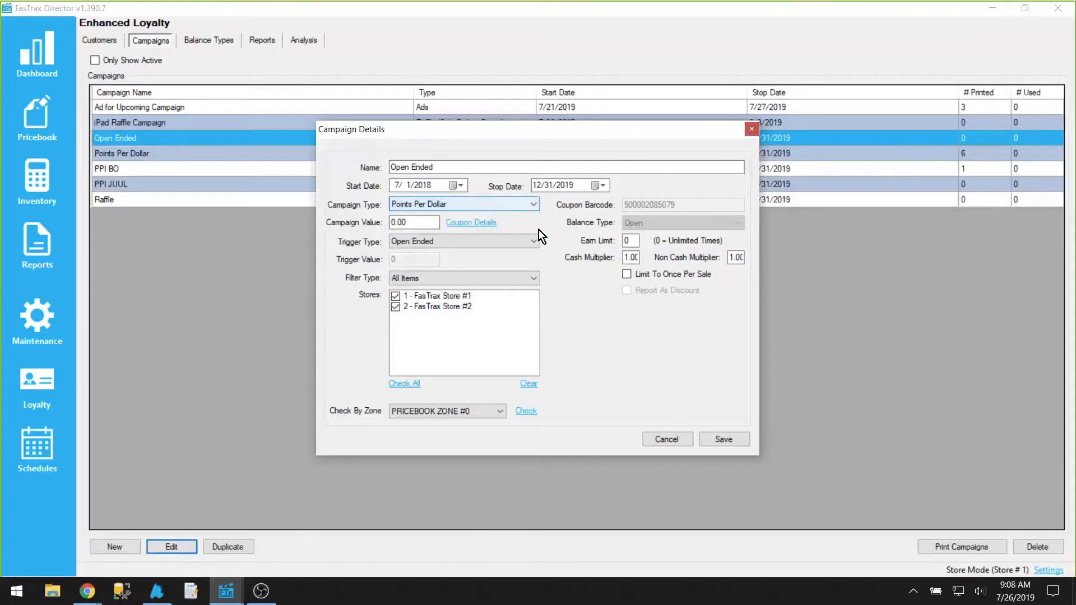
Step: Try out values in the earn limit and cash multiplier fields, then set the non-cash multiplier to 1.00
{"action": "left_click", "coordinate": [626, 241]}
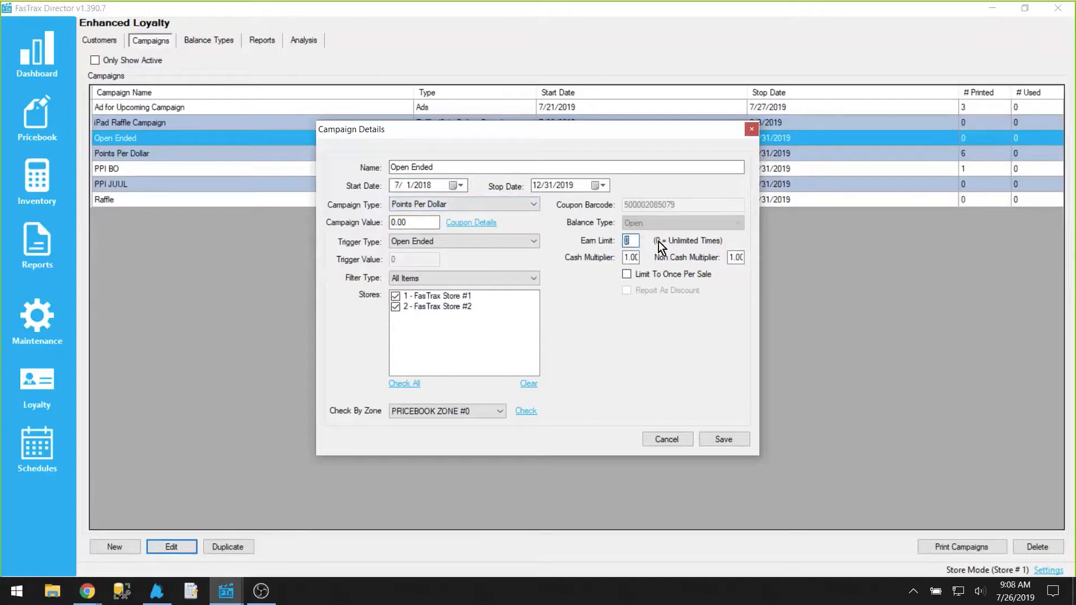
{"action": "left_click", "coordinate": [635, 242]}
{"action": "double_click", "coordinate": [630, 241]}
{"action": "left_click_drag", "start_coordinate": [638, 259], "coordinate": [616, 262]}
{"action": "type", "text": "2"}
{"action": "key", "text": "shift+Left"}
{"action": "type", "text": "1"}
{"action": "double_click", "coordinate": [730, 257]}
{"action": "type", "text": ".5"}
{"action": "key", "text": "BackSpace"}
{"action": "key", "text": "BackSpace"}
{"action": "type", "text": "1.00"}
Step: Switch the campaign's filter type to Items Whitelist and then to Items Blacklist
{"action": "left_click", "coordinate": [505, 276]}
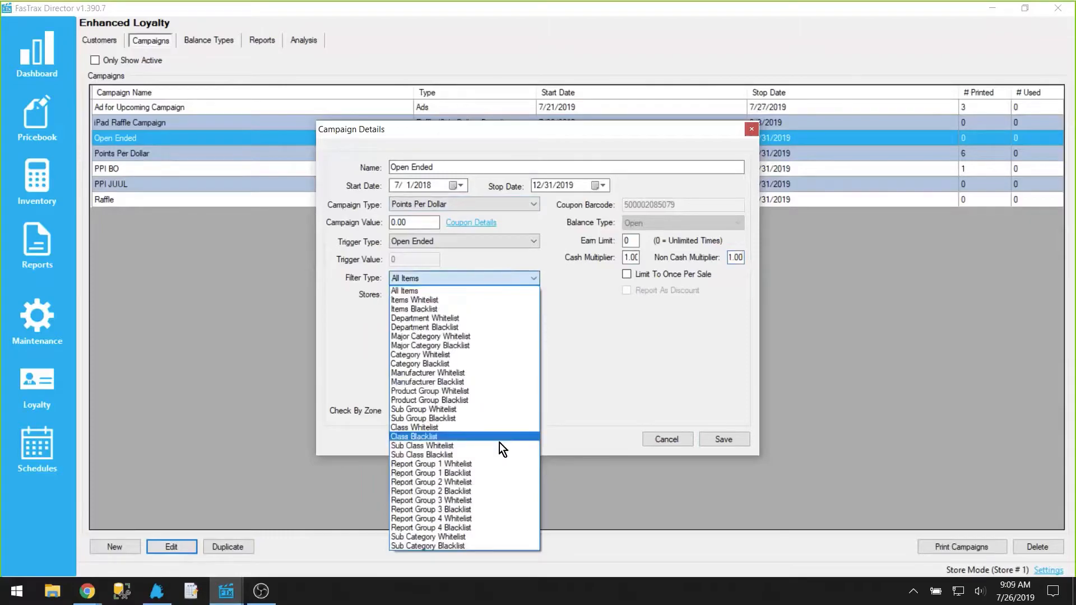
{"action": "left_click", "coordinate": [438, 301]}
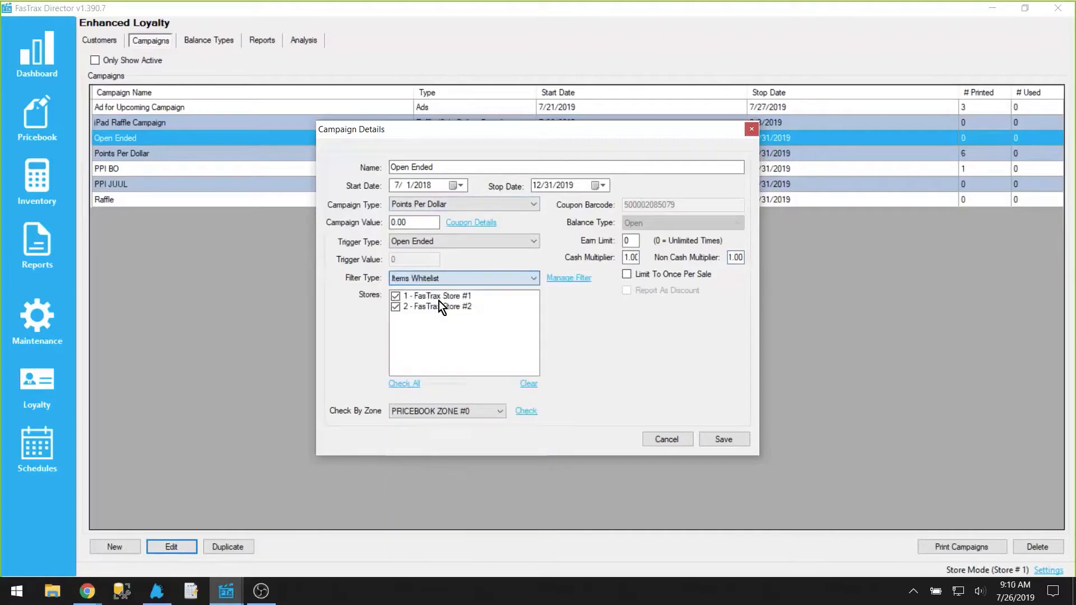
{"action": "left_click", "coordinate": [524, 281]}
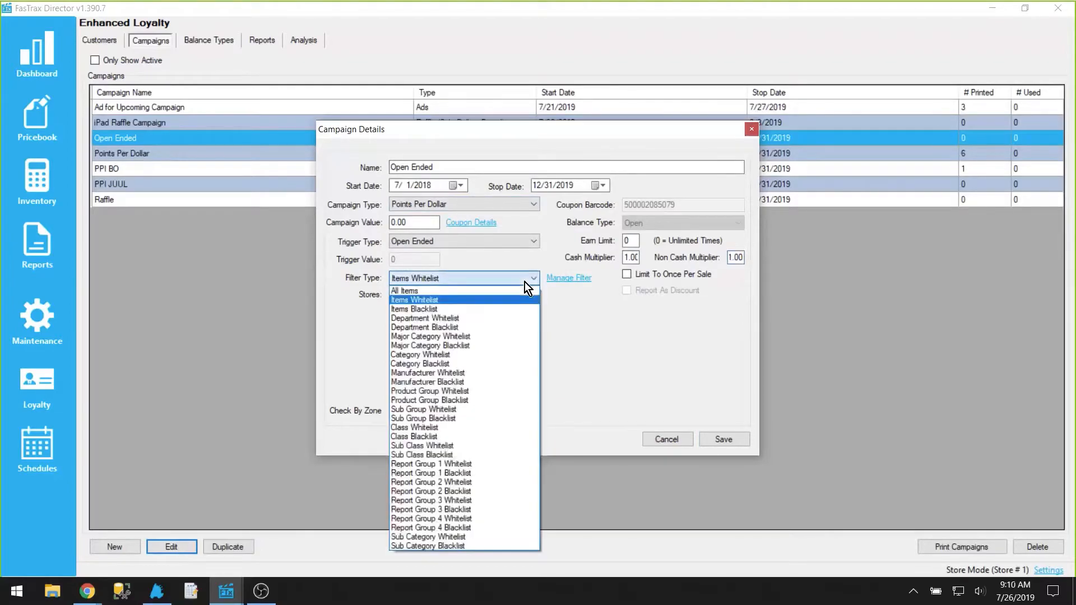
{"action": "left_click", "coordinate": [435, 311]}
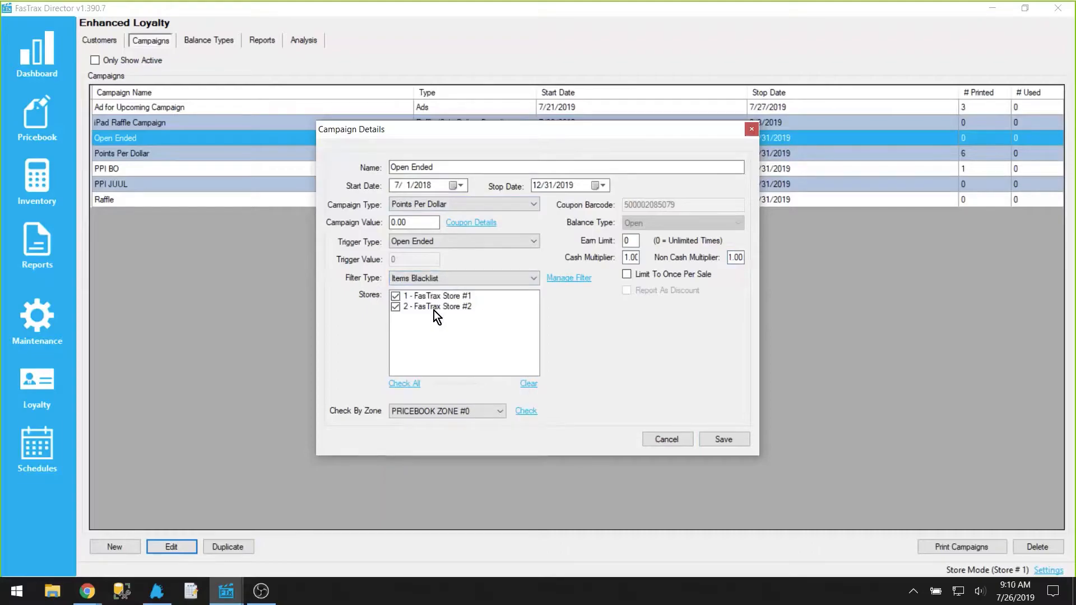
{"action": "left_click", "coordinate": [493, 276]}
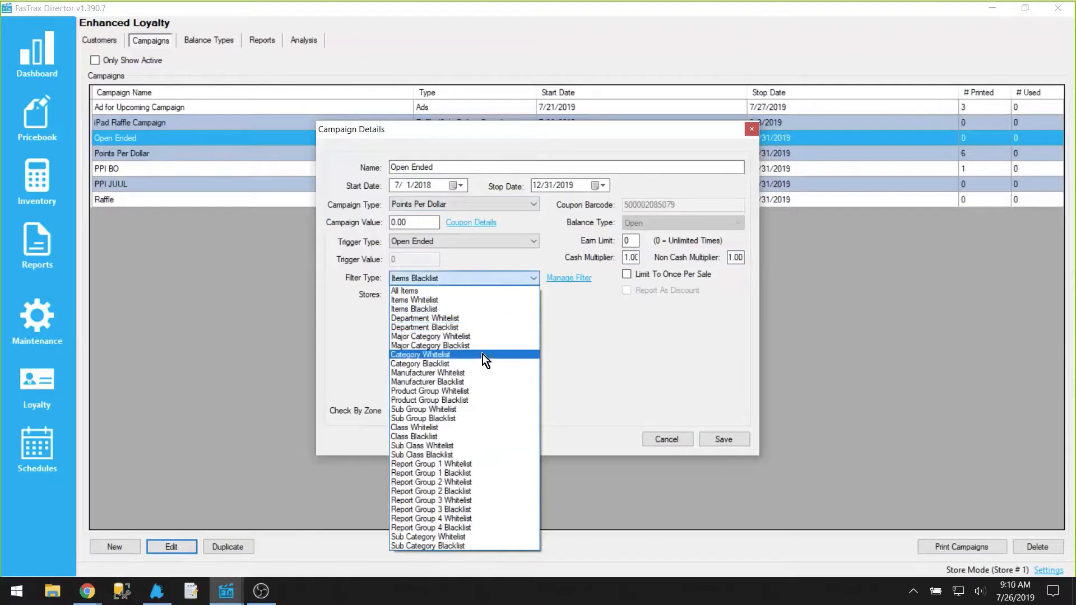
{"action": "left_click", "coordinate": [509, 285]}
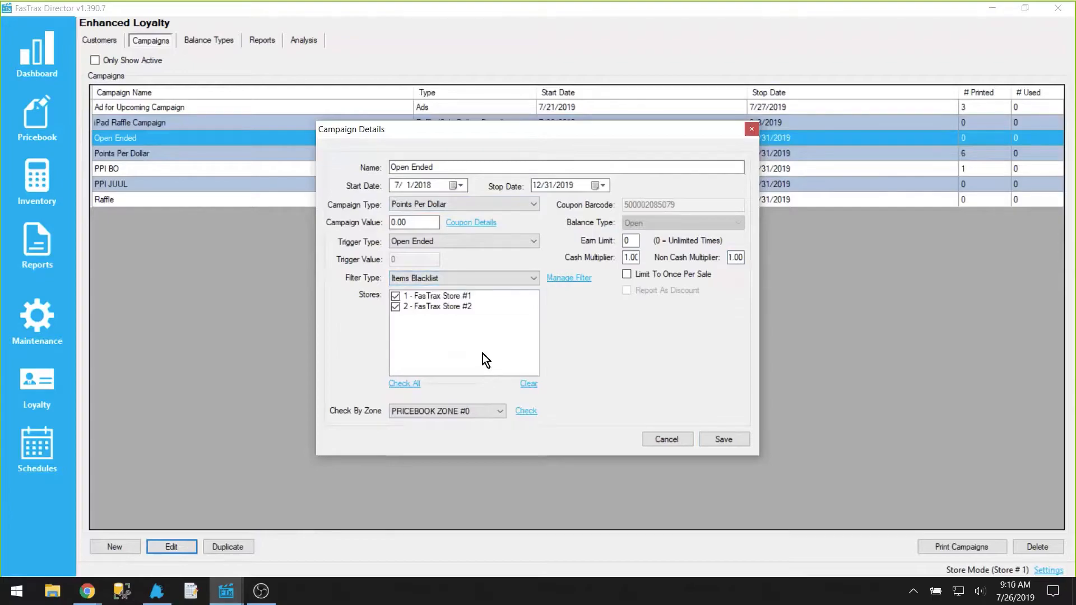
Step: Open the campaign's coupon details and review the expiration type and filter type options
{"action": "left_click", "coordinate": [467, 227]}
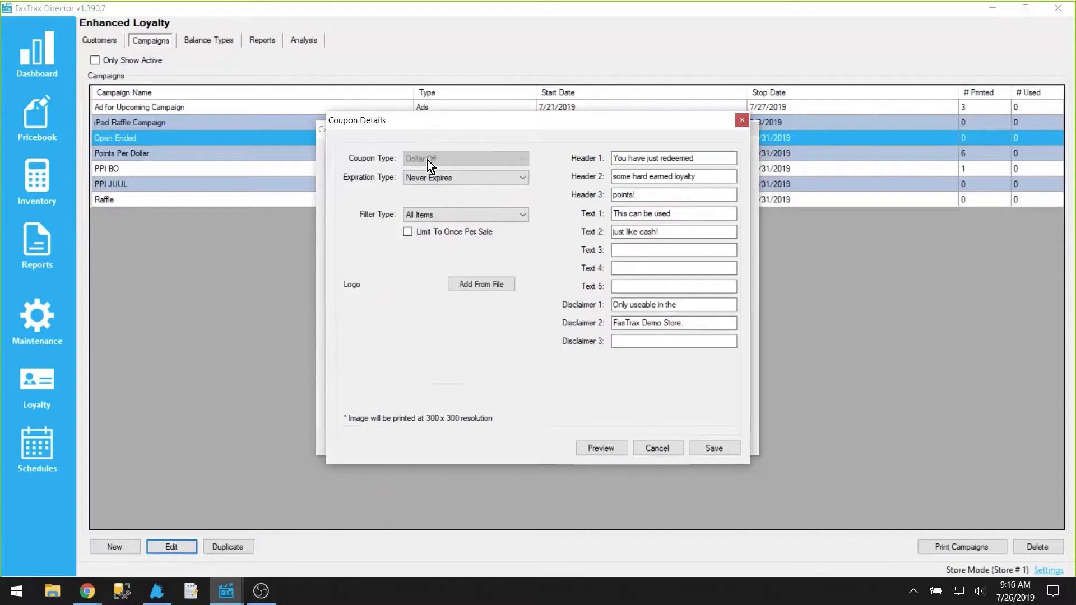
{"action": "left_click", "coordinate": [414, 180]}
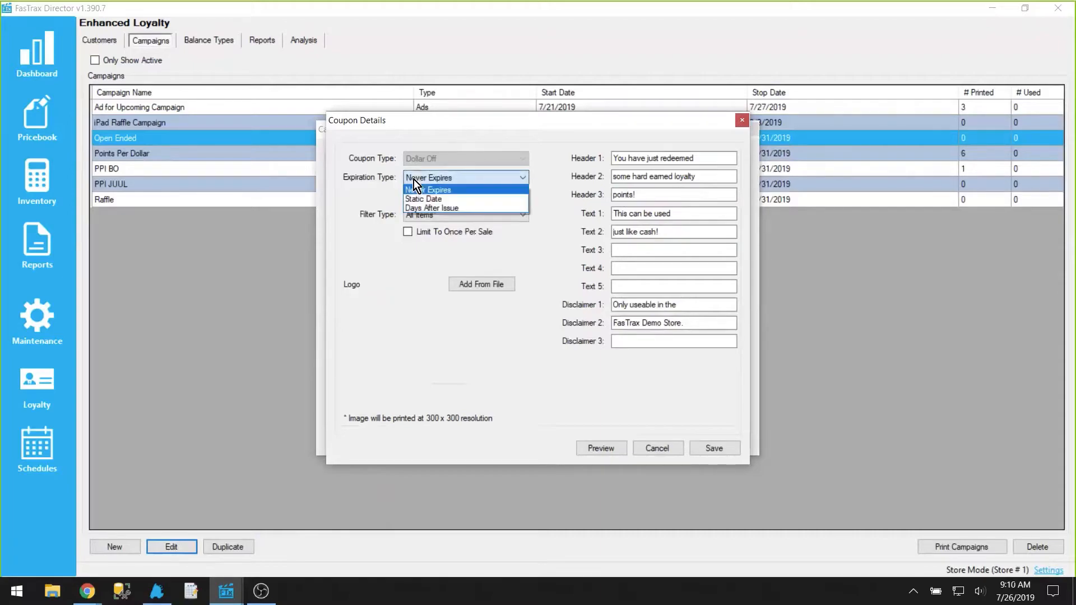
{"action": "left_click", "coordinate": [460, 189]}
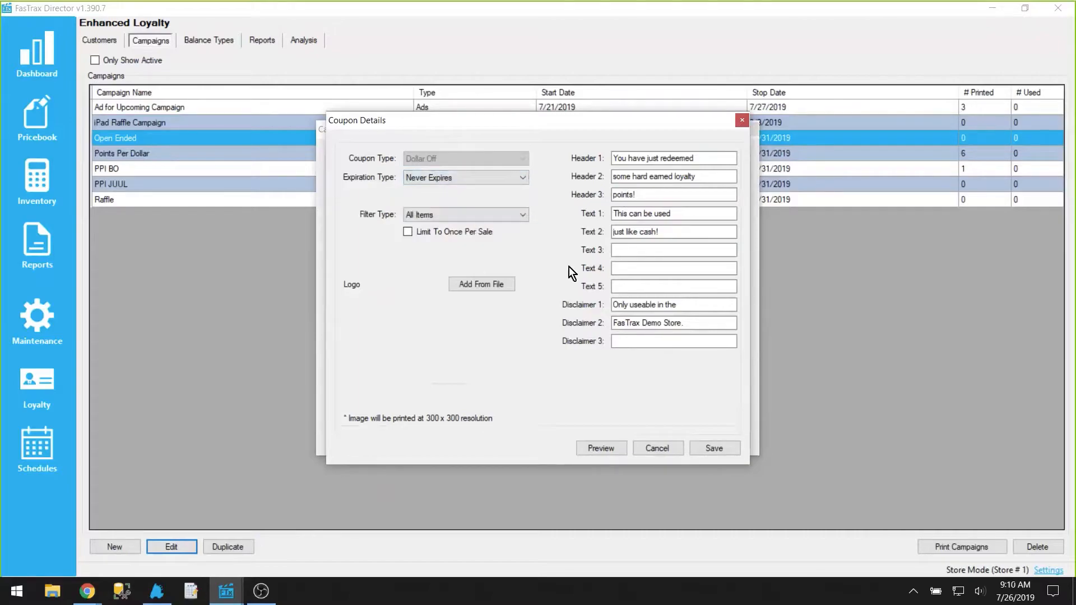
{"action": "left_click", "coordinate": [449, 217]}
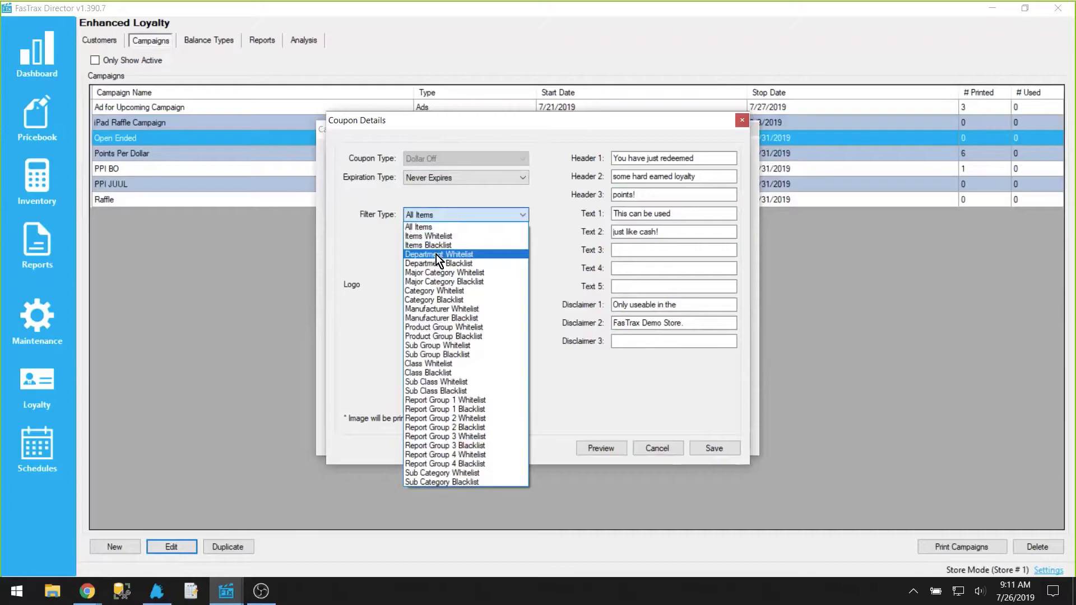
{"action": "left_click", "coordinate": [459, 213]}
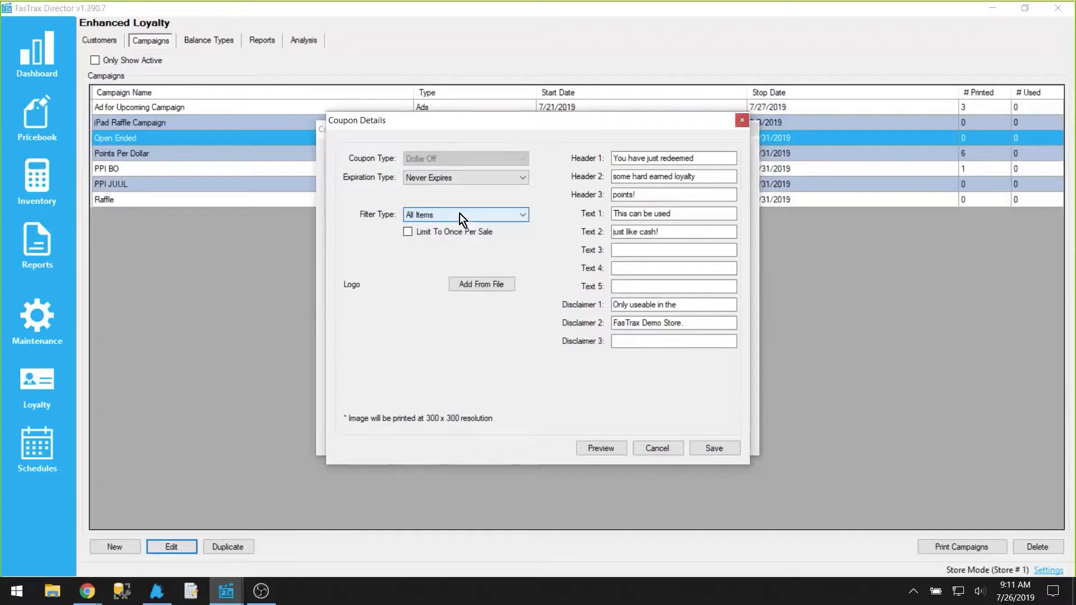
Step: Examine the coupon's header, text and disclaimer lines, then cancel the coupon details
{"action": "left_click_drag", "start_coordinate": [719, 159], "coordinate": [614, 161]}
{"action": "left_click_drag", "start_coordinate": [693, 178], "coordinate": [631, 188]}
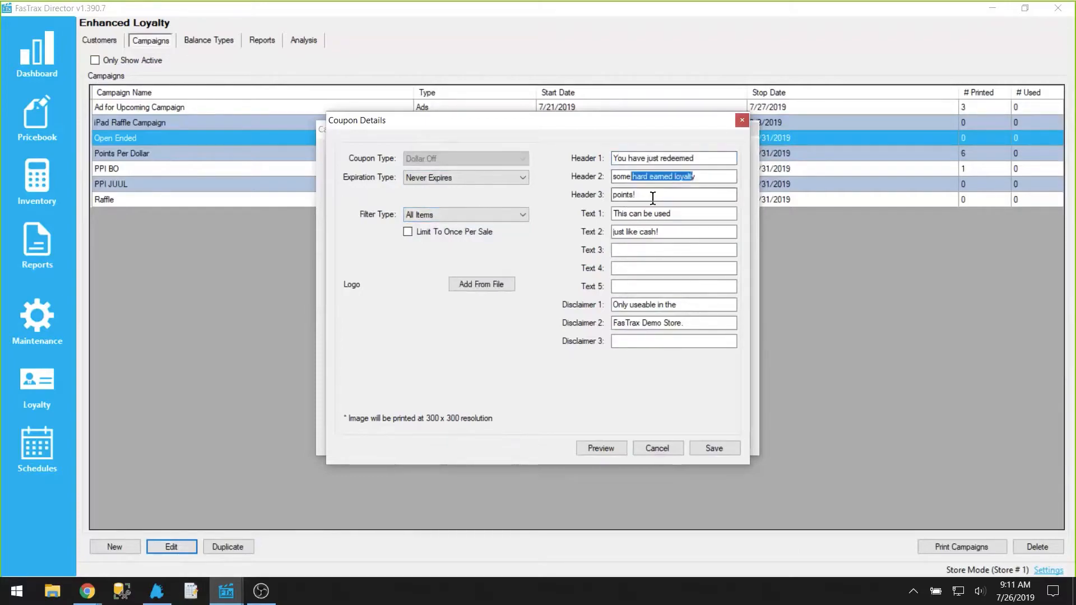
{"action": "key", "text": "Tab"}
{"action": "left_click", "coordinate": [696, 324]}
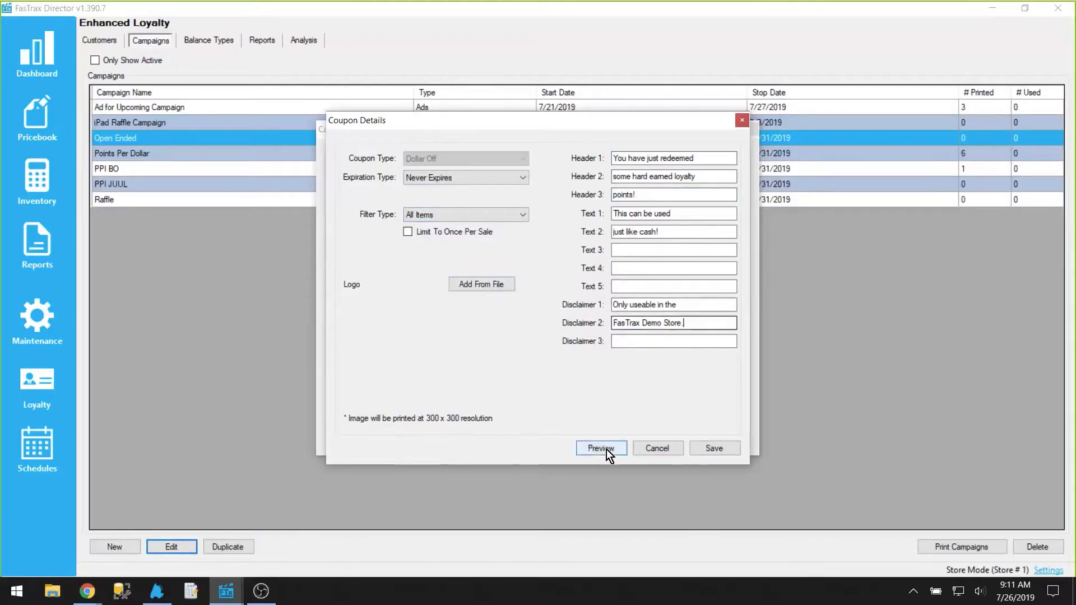
{"action": "left_click", "coordinate": [661, 447]}
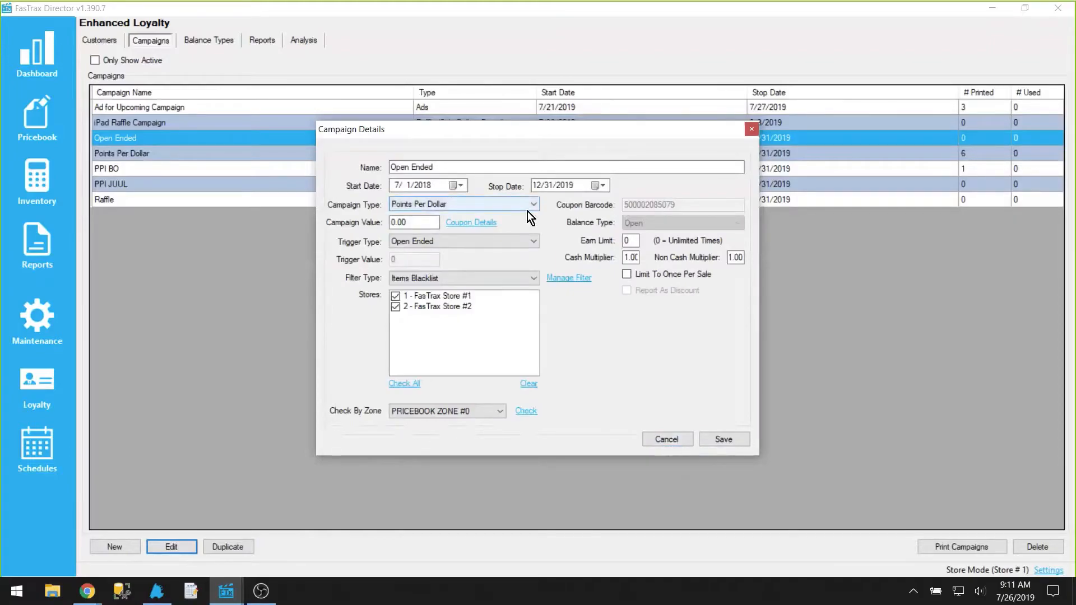
Step: Set the campaign's filter type back to All Items and cancel the campaign details
{"action": "left_click", "coordinate": [478, 278]}
{"action": "left_click", "coordinate": [448, 287]}
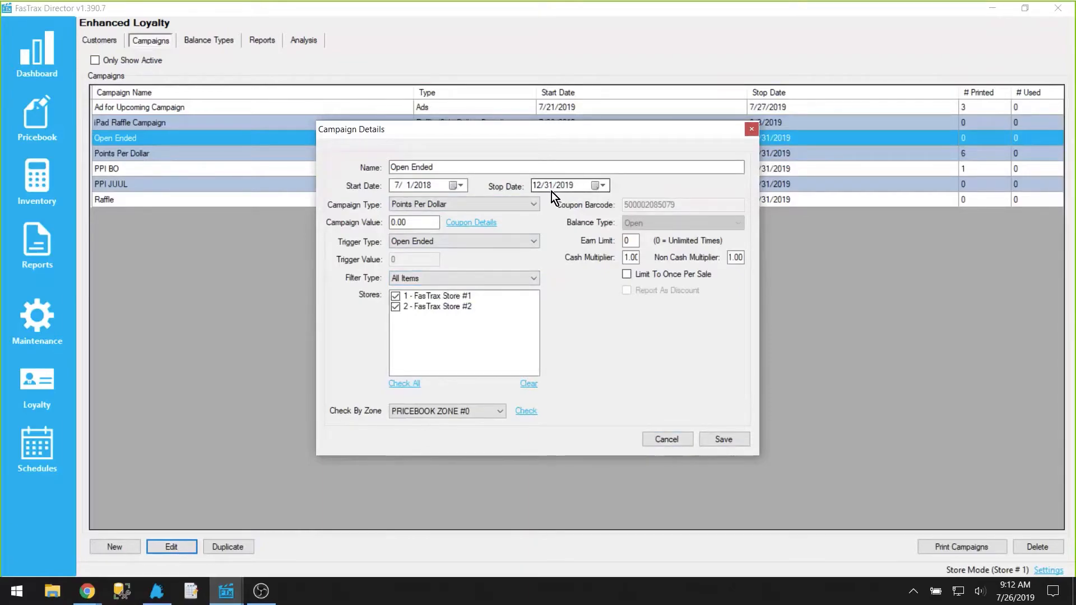
{"action": "left_click", "coordinate": [677, 441]}
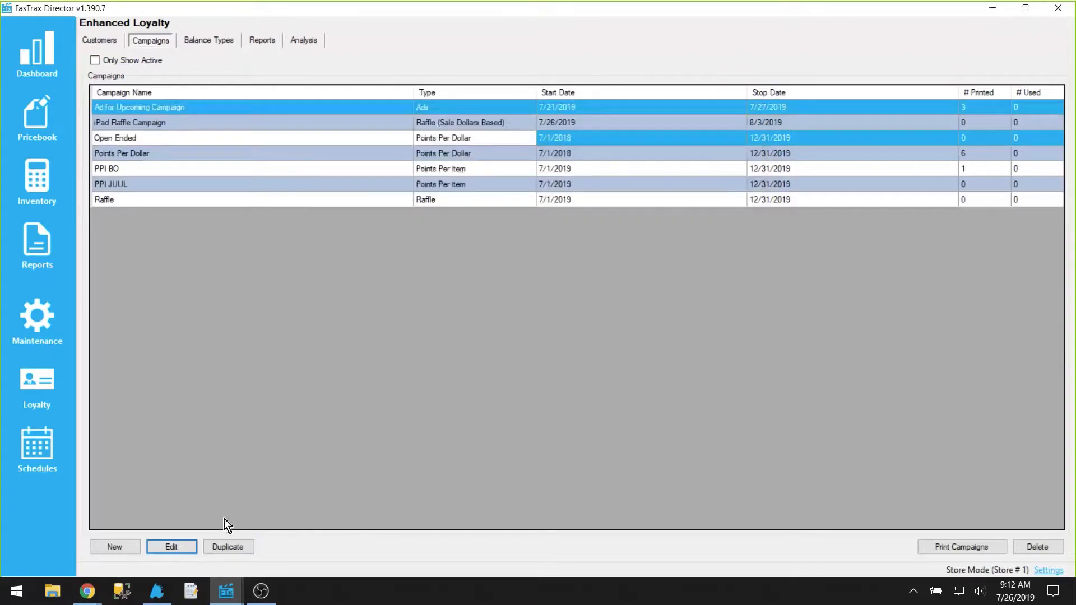
Step: Switch to the POS and attach a customer from the customer lookup
{"action": "left_click", "coordinate": [166, 595]}
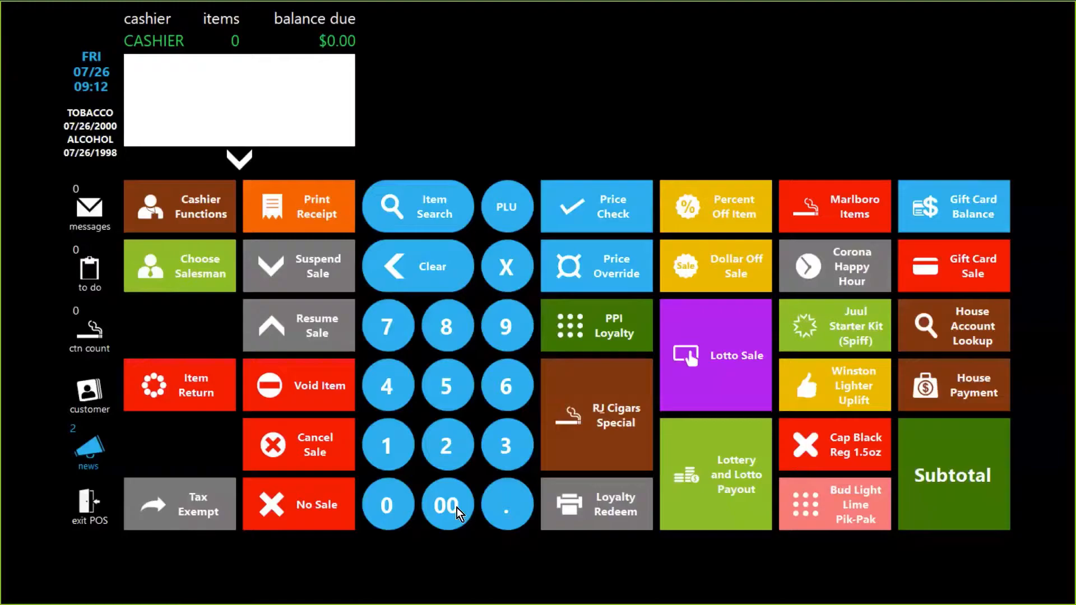
{"action": "left_click", "coordinate": [90, 392]}
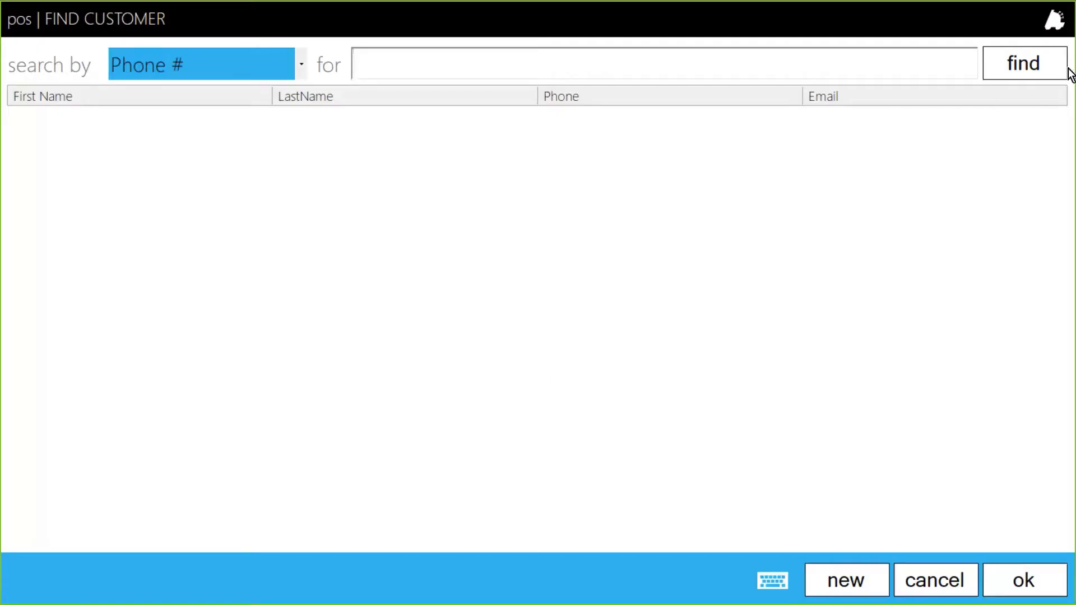
{"action": "double_click", "coordinate": [95, 220]}
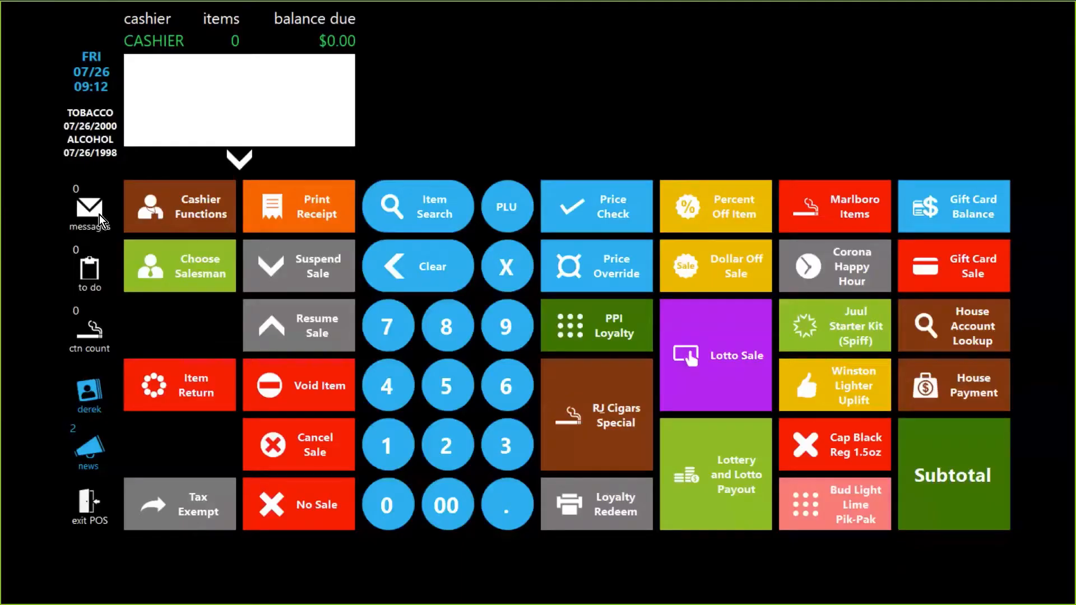
Step: View the attached customer's loyalty balances and close the list
{"action": "left_click", "coordinate": [99, 390]}
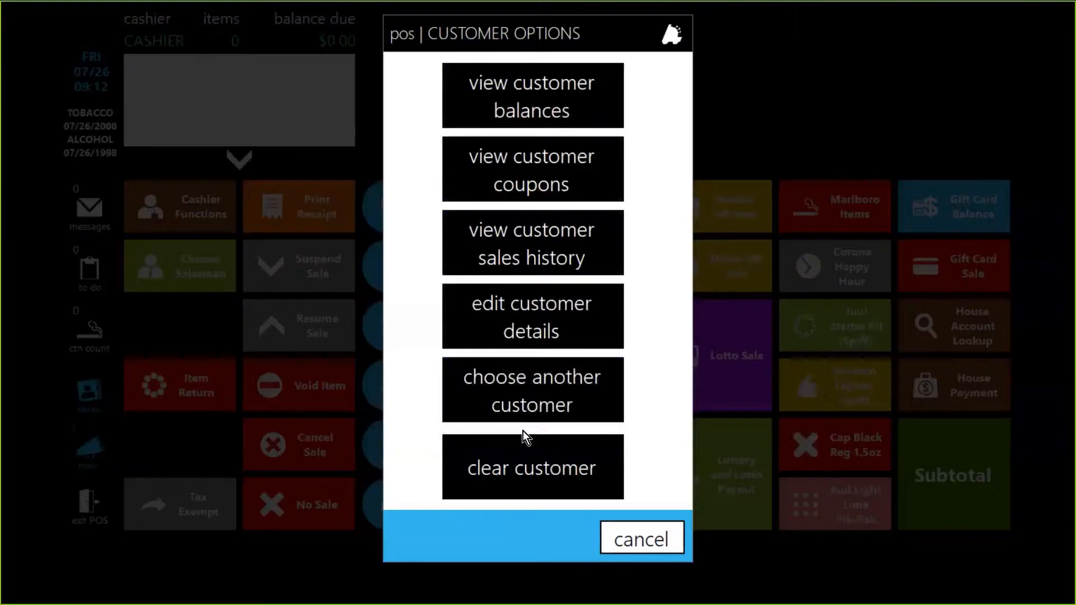
{"action": "left_click", "coordinate": [572, 96]}
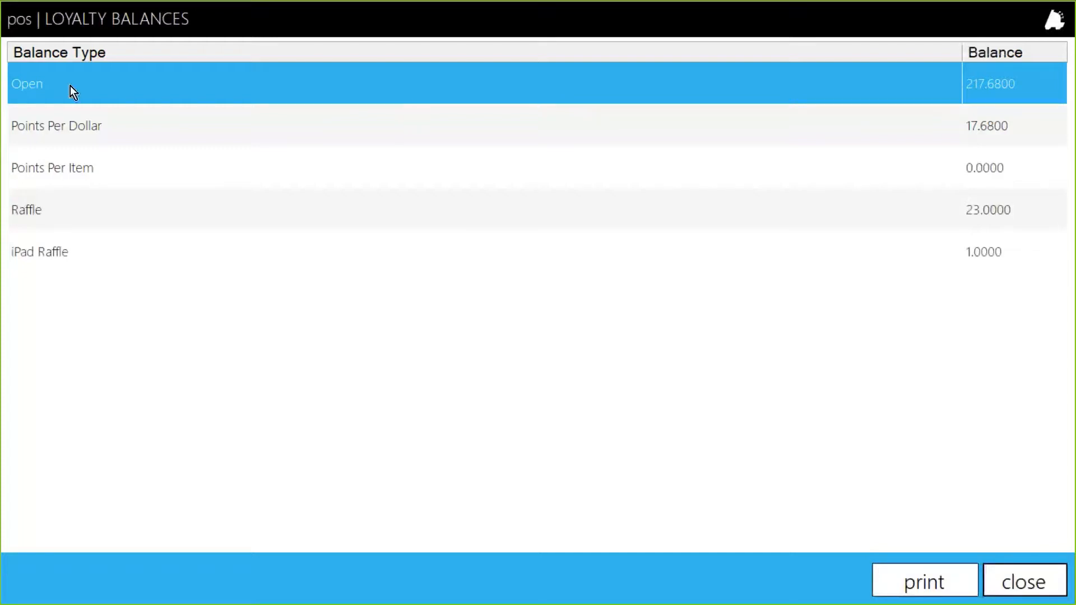
{"action": "left_click", "coordinate": [89, 122]}
{"action": "left_click", "coordinate": [137, 89]}
{"action": "left_click", "coordinate": [1047, 586]}
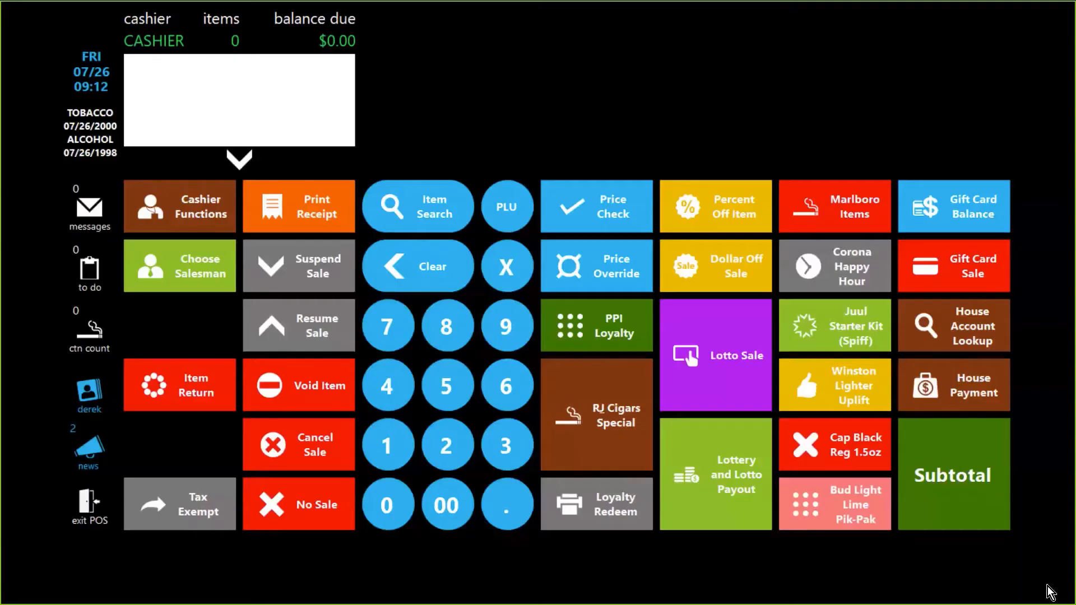
Step: Redeem $1 of the customer's loyalty points
{"action": "left_click", "coordinate": [614, 503]}
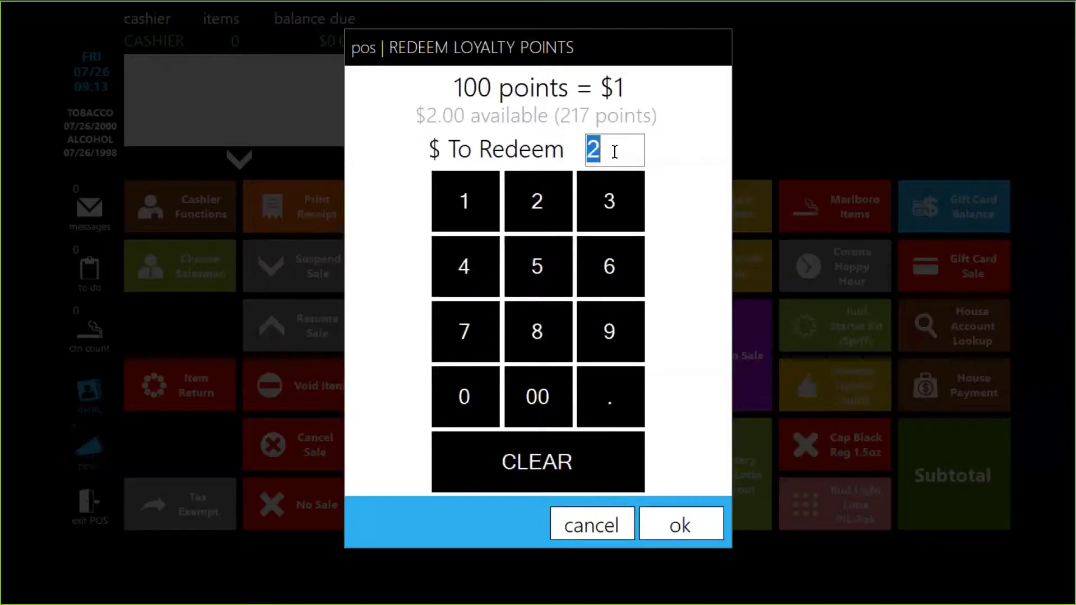
{"action": "type", "text": "1"}
{"action": "left_click", "coordinate": [677, 523]}
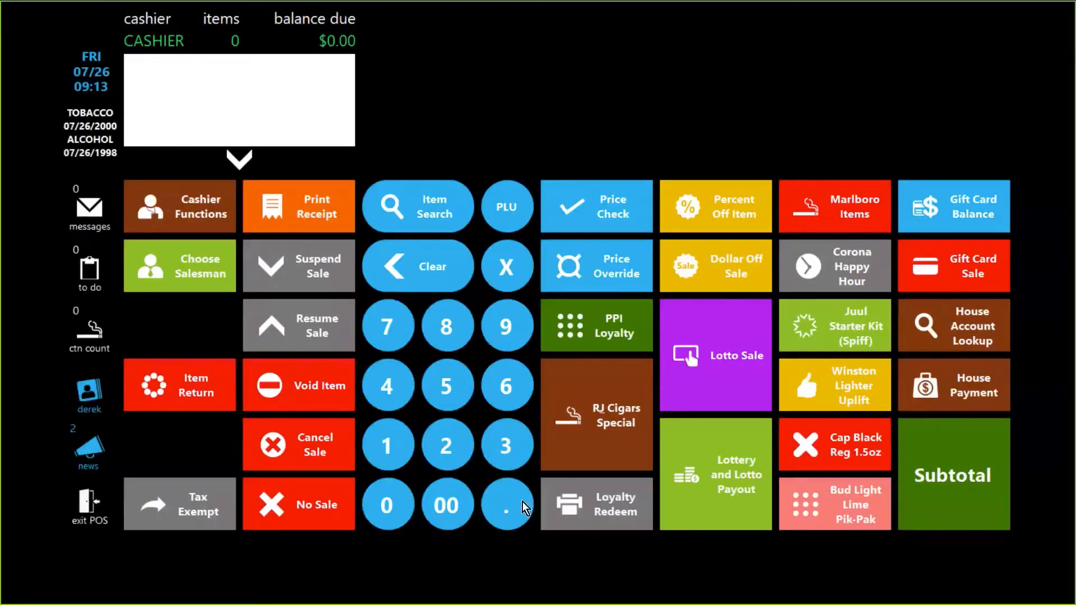
Step: Reopen the customer's loyalty balances to check them and close the list
{"action": "left_click", "coordinate": [92, 395]}
{"action": "left_click", "coordinate": [476, 136]}
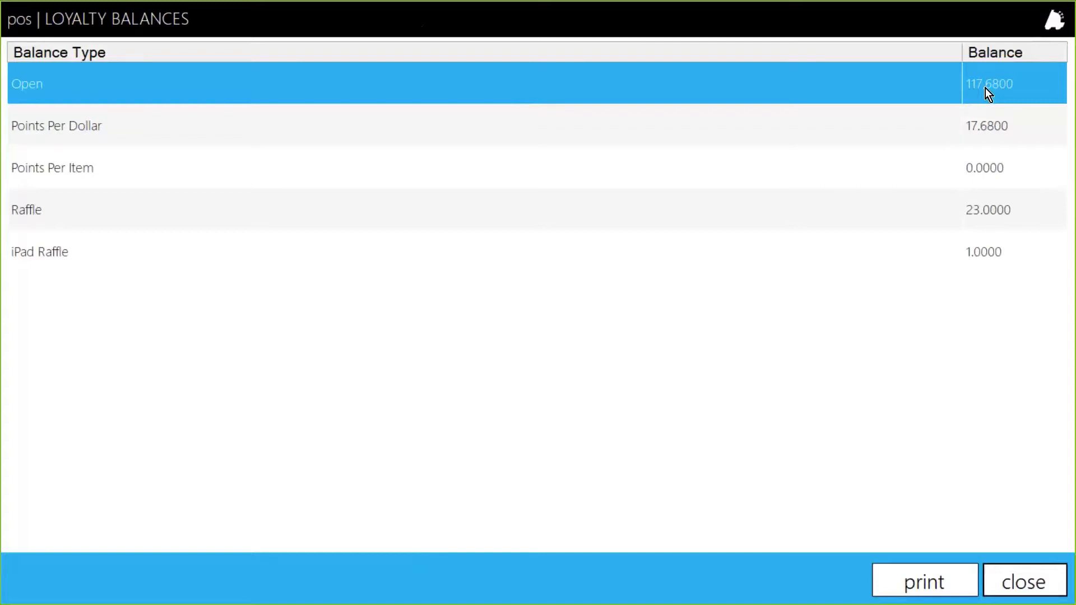
{"action": "left_click", "coordinate": [1043, 582]}
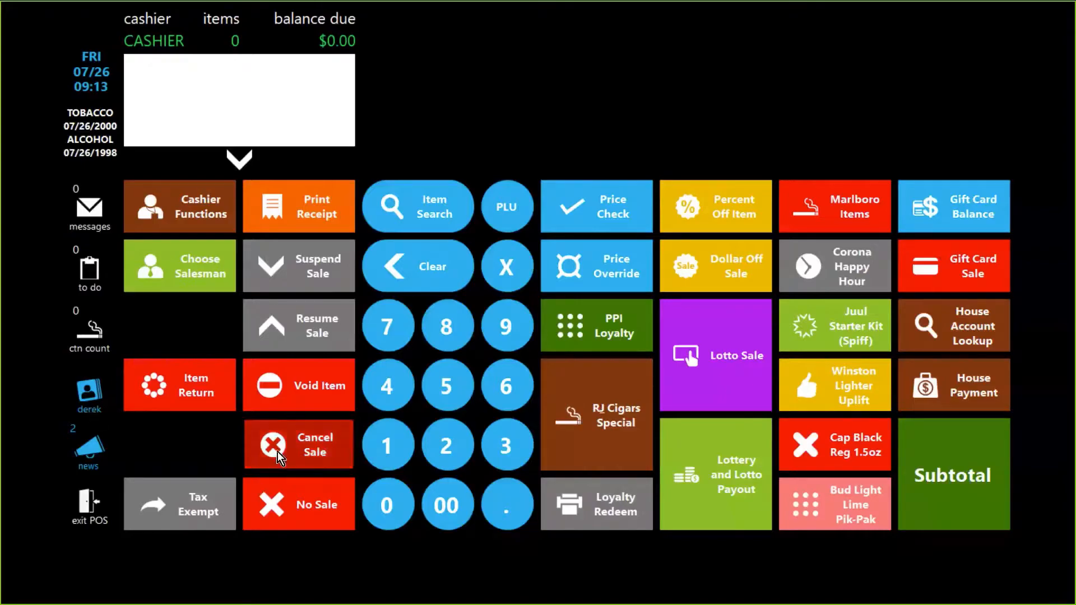
Step: Switch to Director and open the Points Per Dollar campaign to review its balance type, trigger and earn limit settings
{"action": "left_click", "coordinate": [93, 507]}
{"action": "key", "text": "alt+Tab"}
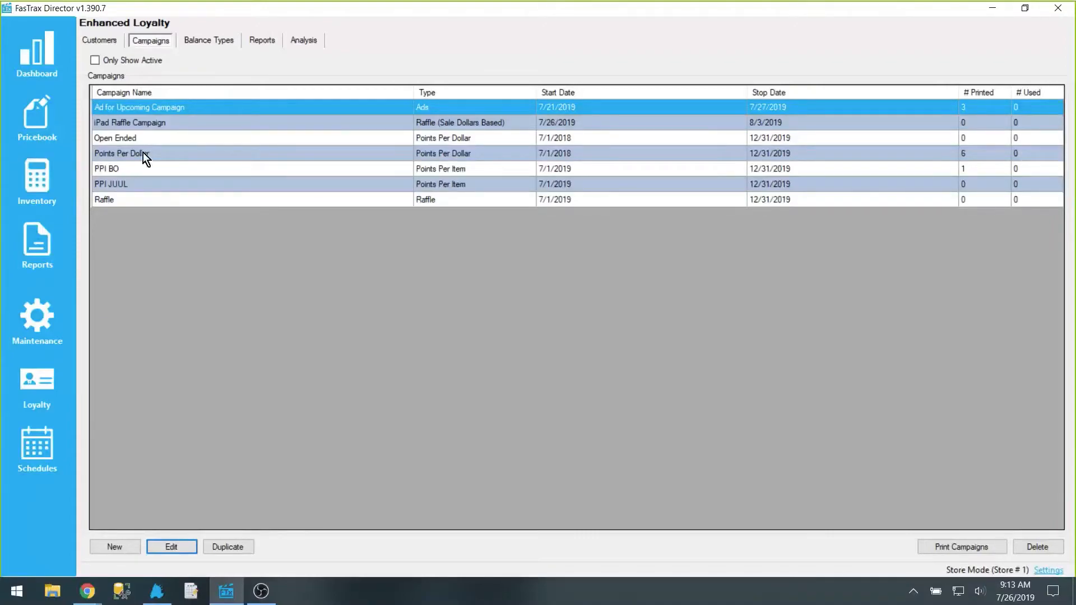
{"action": "double_click", "coordinate": [192, 151]}
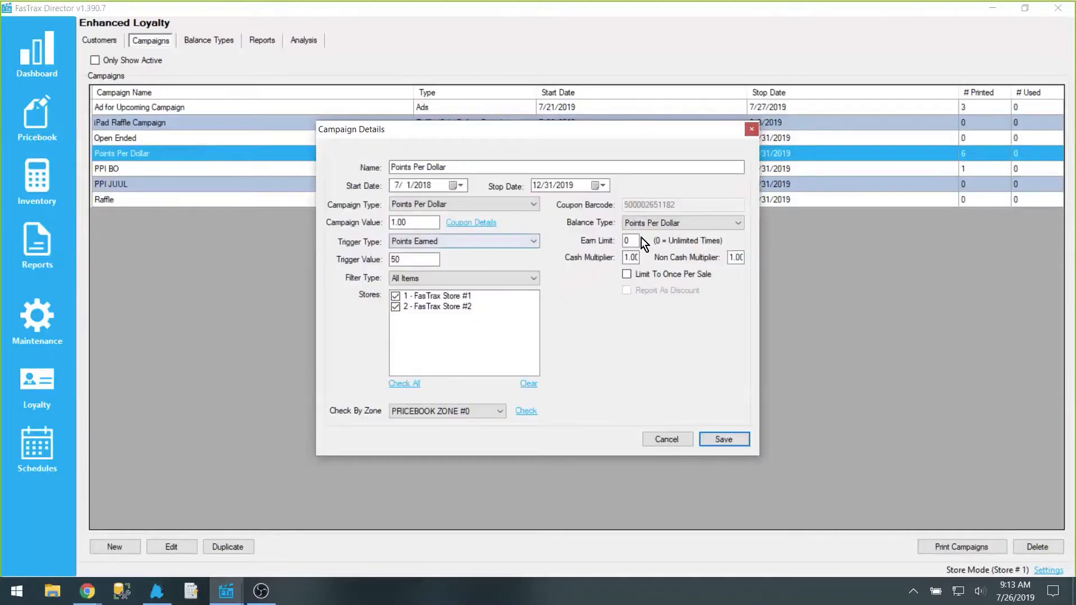
{"action": "left_click", "coordinate": [687, 223]}
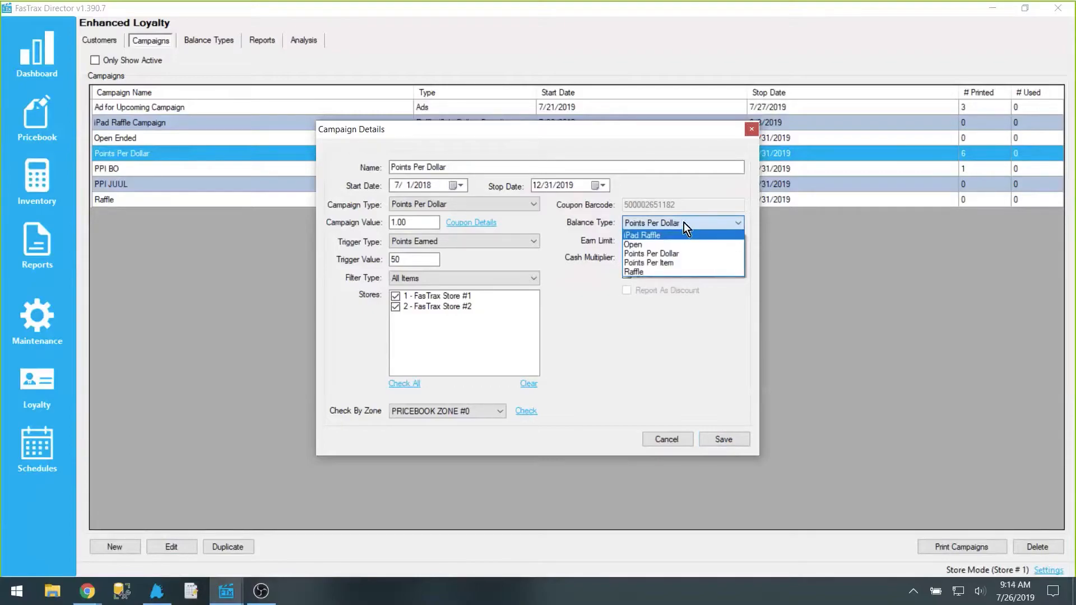
{"action": "left_click", "coordinate": [684, 223]}
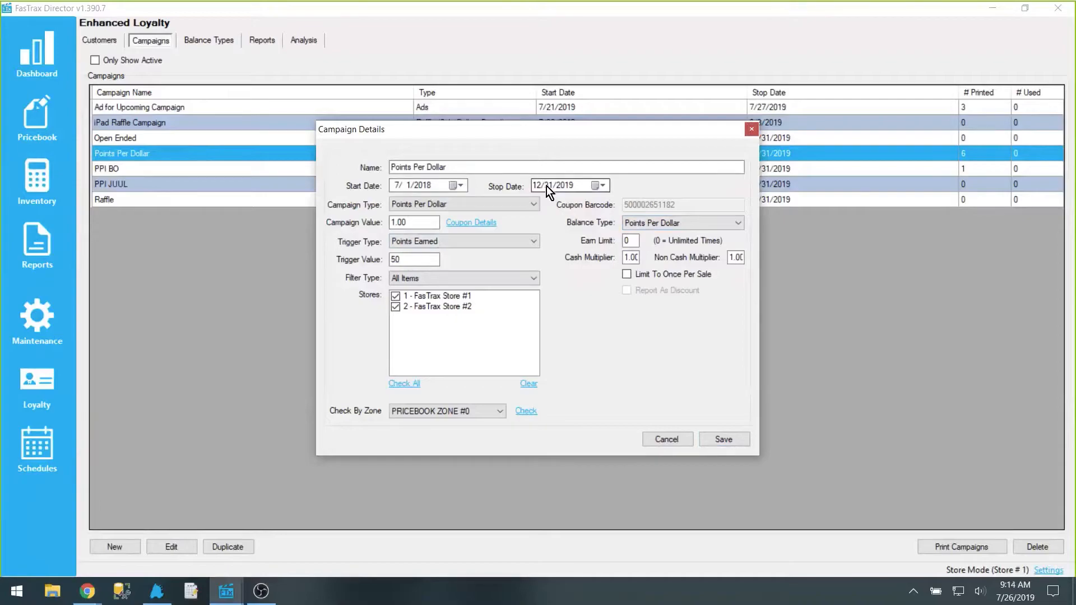
{"action": "left_click_drag", "start_coordinate": [411, 222], "coordinate": [390, 223]}
{"action": "left_click", "coordinate": [497, 240]}
{"action": "left_click", "coordinate": [496, 240]}
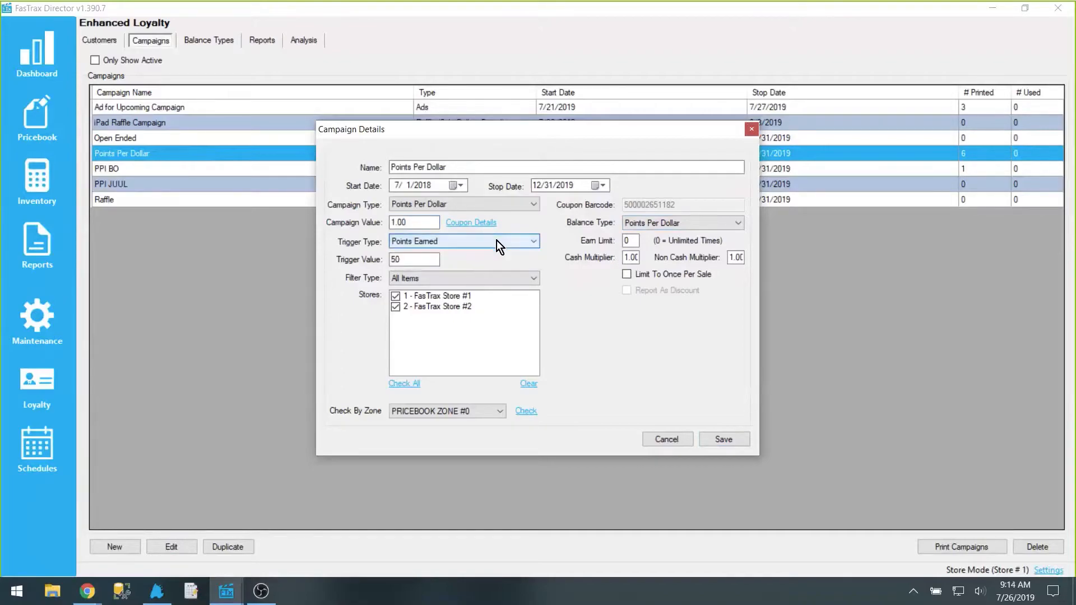
{"action": "left_click", "coordinate": [628, 240]}
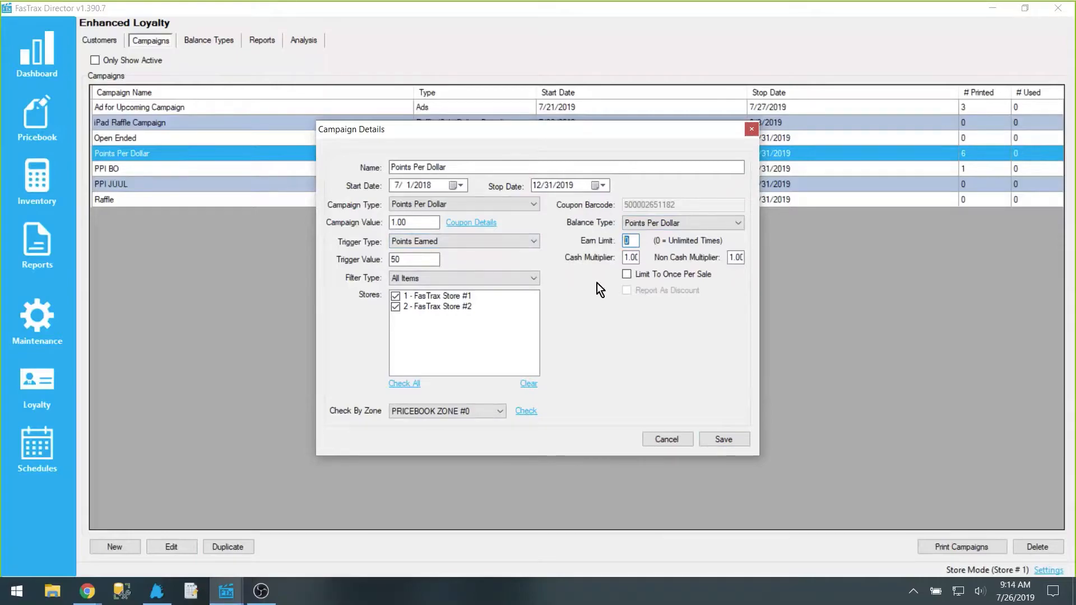
{"action": "key", "text": "Tab"}
{"action": "left_click", "coordinate": [391, 260]}
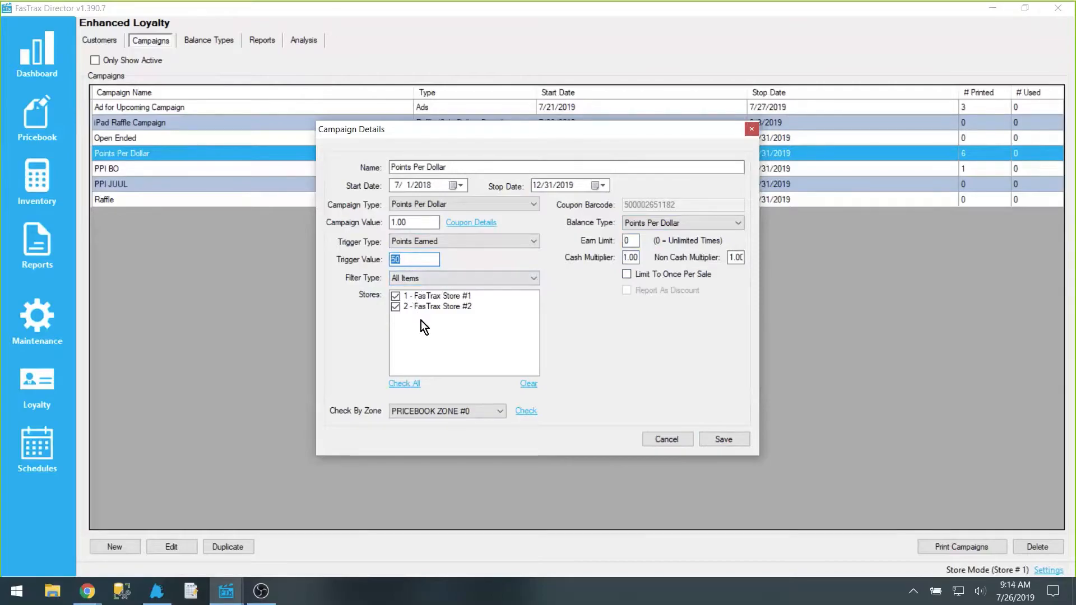
Step: Review the campaign's coupon details and coupon type options, then cancel out of both dialogs
{"action": "left_click", "coordinate": [480, 223]}
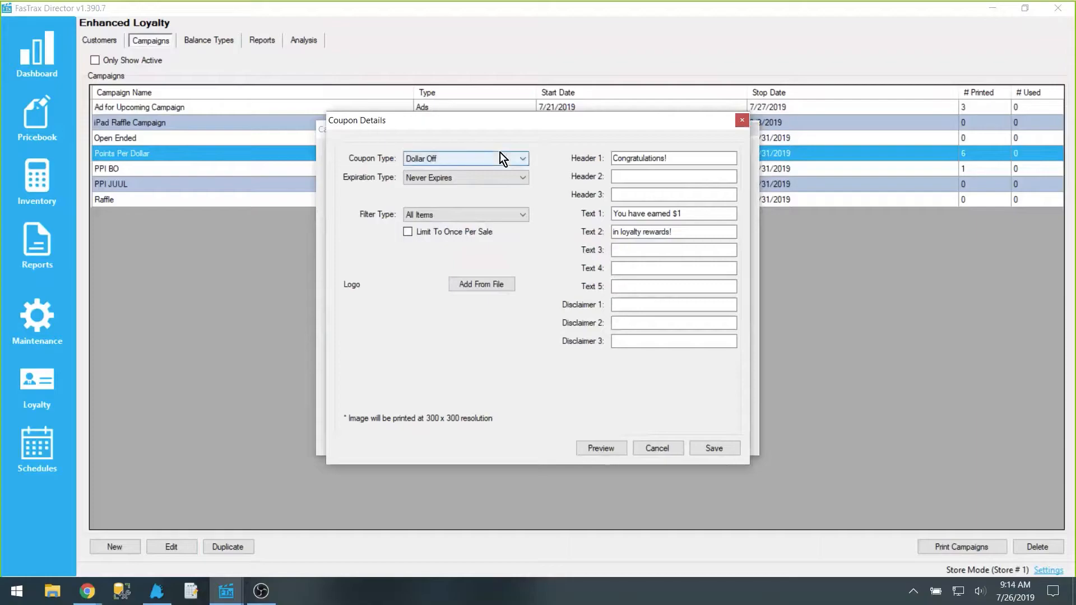
{"action": "left_click", "coordinate": [437, 159]}
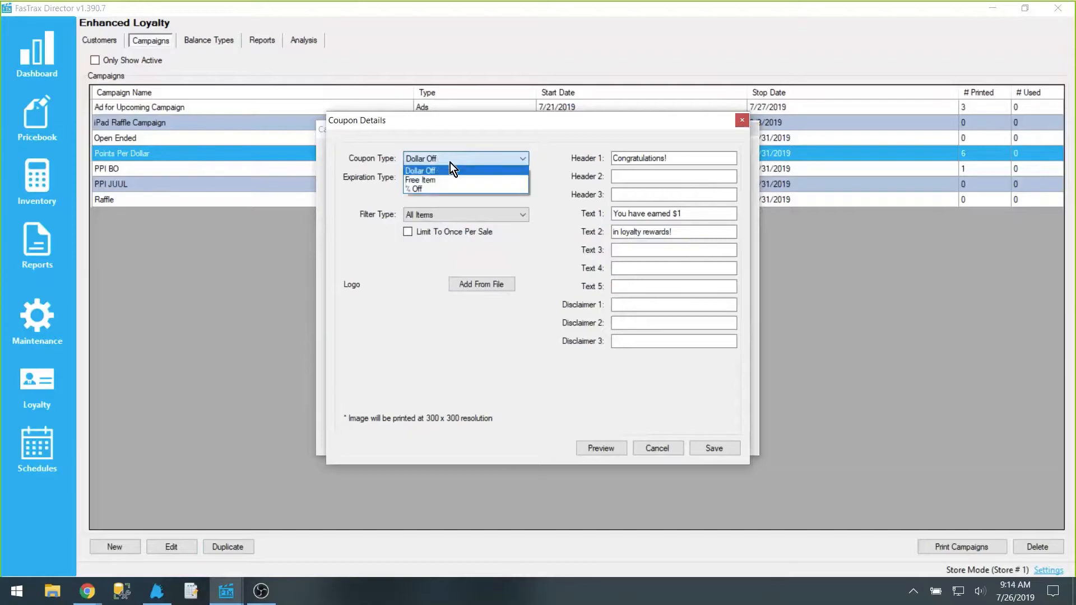
{"action": "left_click", "coordinate": [449, 160]}
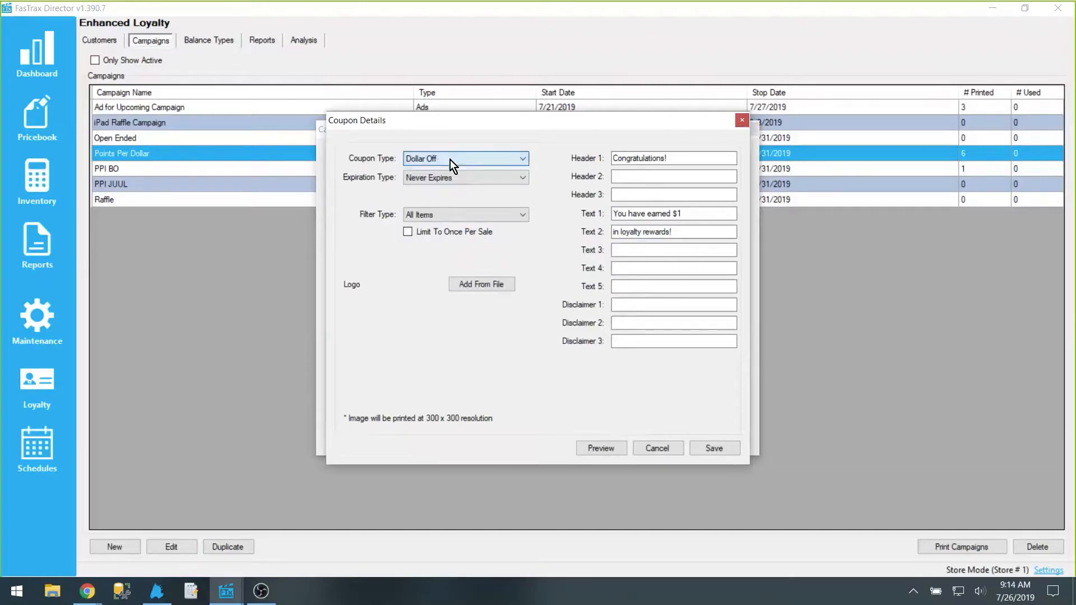
{"action": "left_click", "coordinate": [450, 160]}
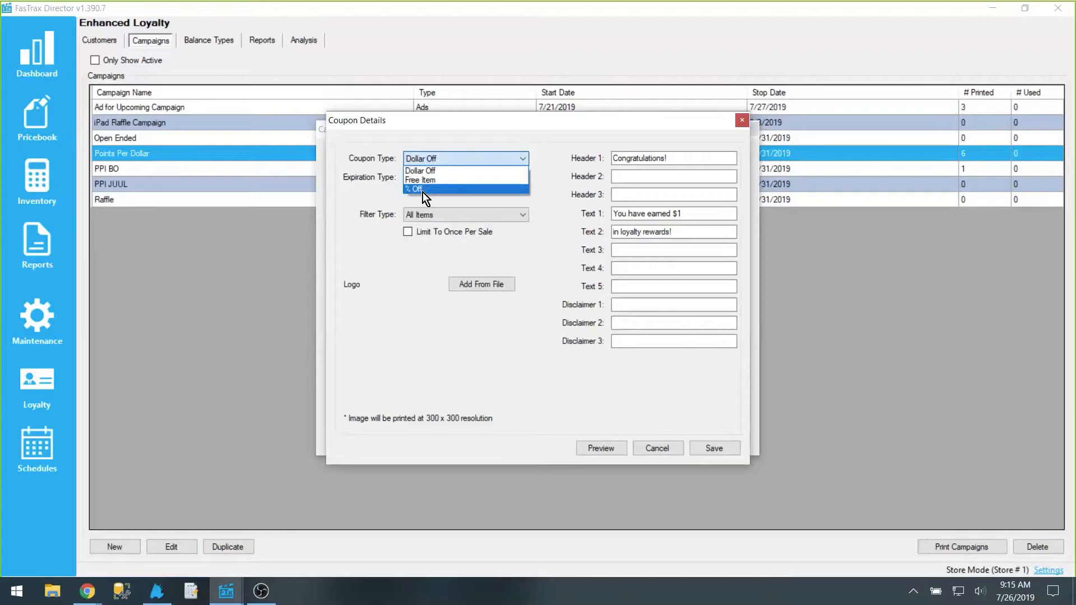
{"action": "left_click", "coordinate": [466, 160]}
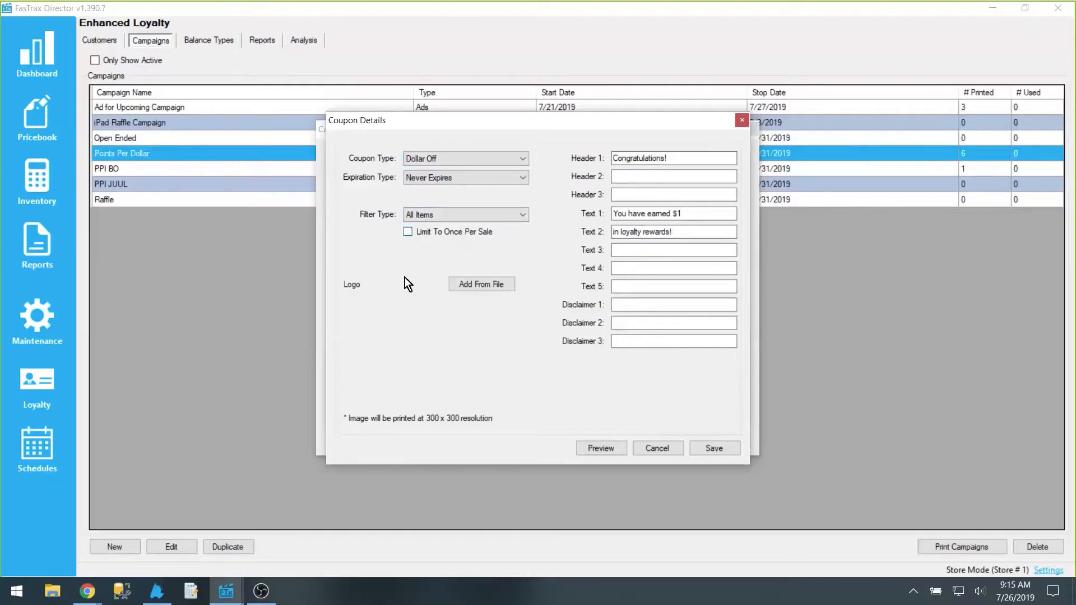
{"action": "left_click", "coordinate": [667, 452]}
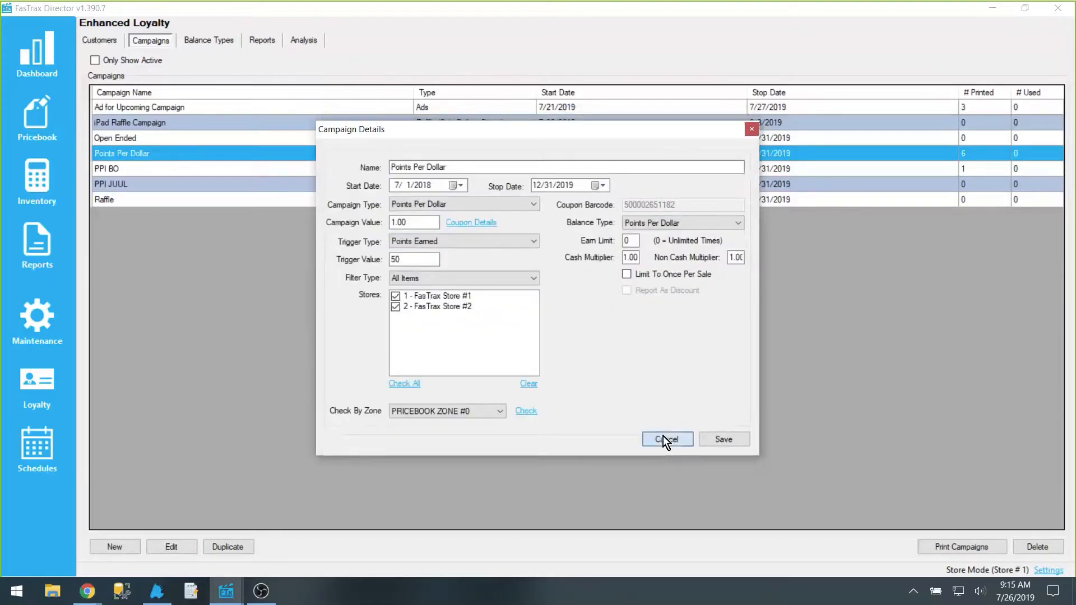
{"action": "left_click", "coordinate": [664, 437]}
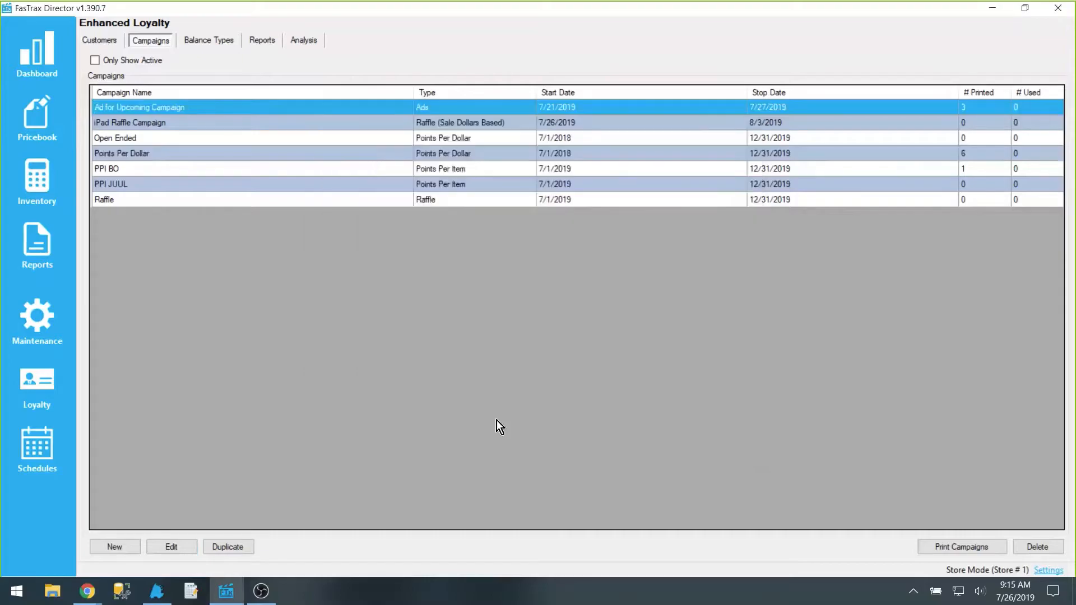
Step: Switch to the POS and attach a customer from the customer lookup
{"action": "left_click", "coordinate": [160, 595]}
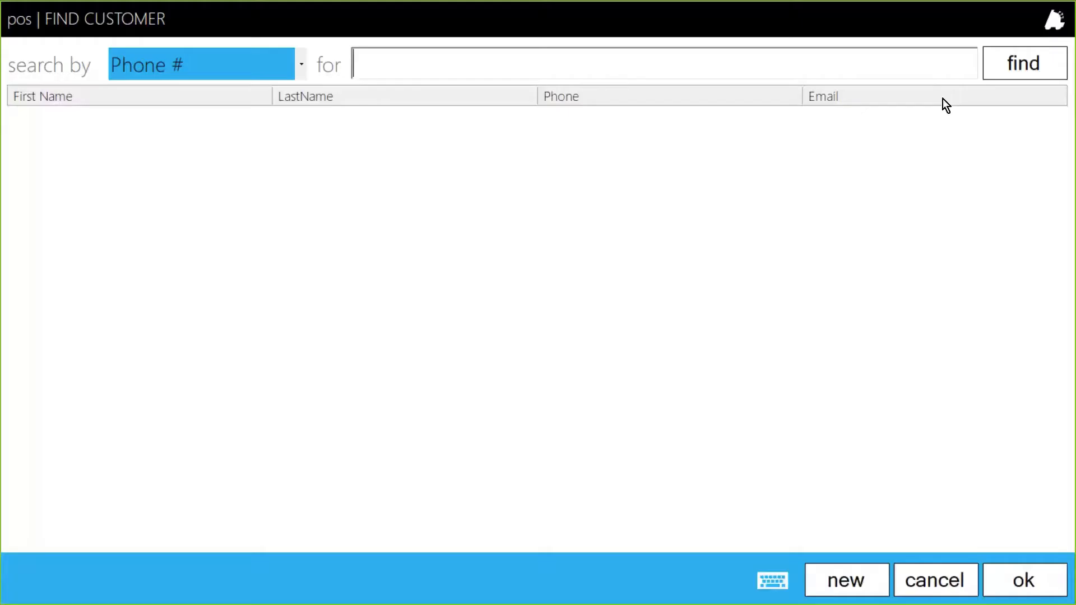
{"action": "left_click", "coordinate": [49, 219]}
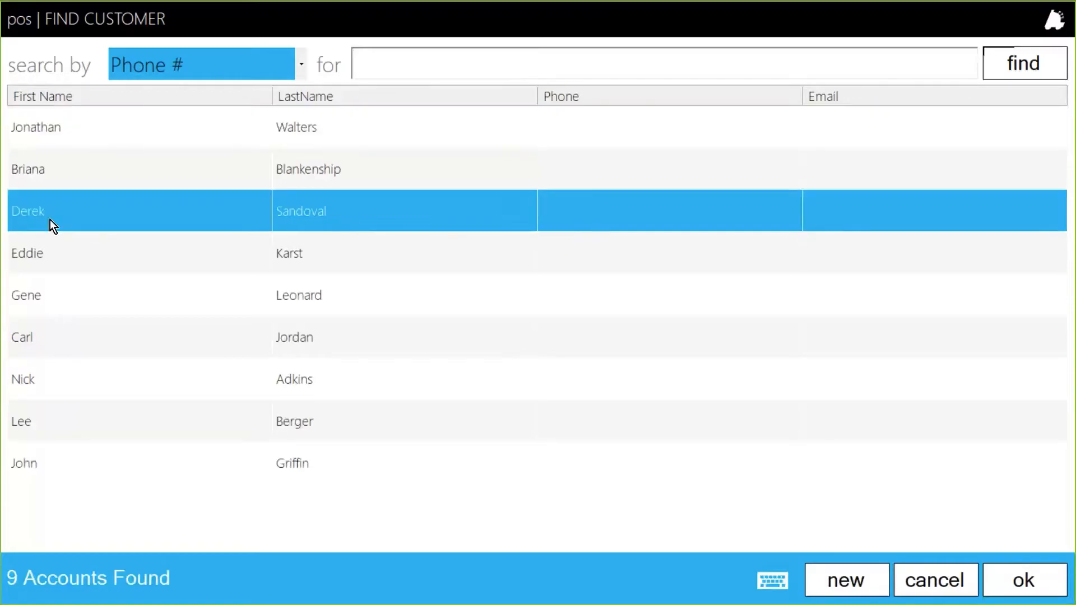
{"action": "double_click", "coordinate": [49, 220]}
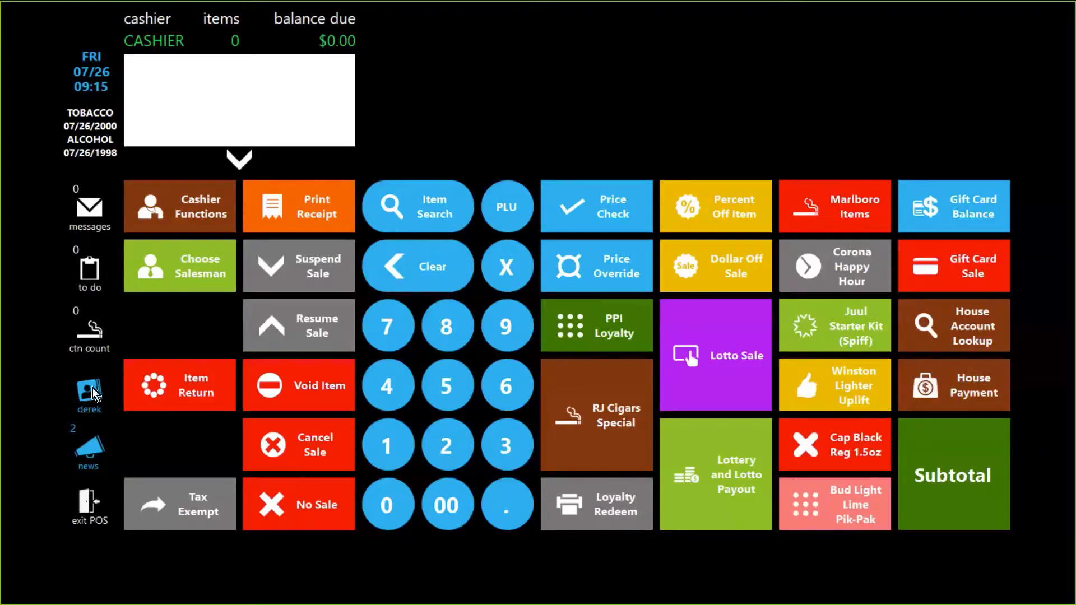
Step: View the attached customer's loyalty balances and close the list
{"action": "left_click", "coordinate": [91, 389]}
{"action": "left_click", "coordinate": [531, 86]}
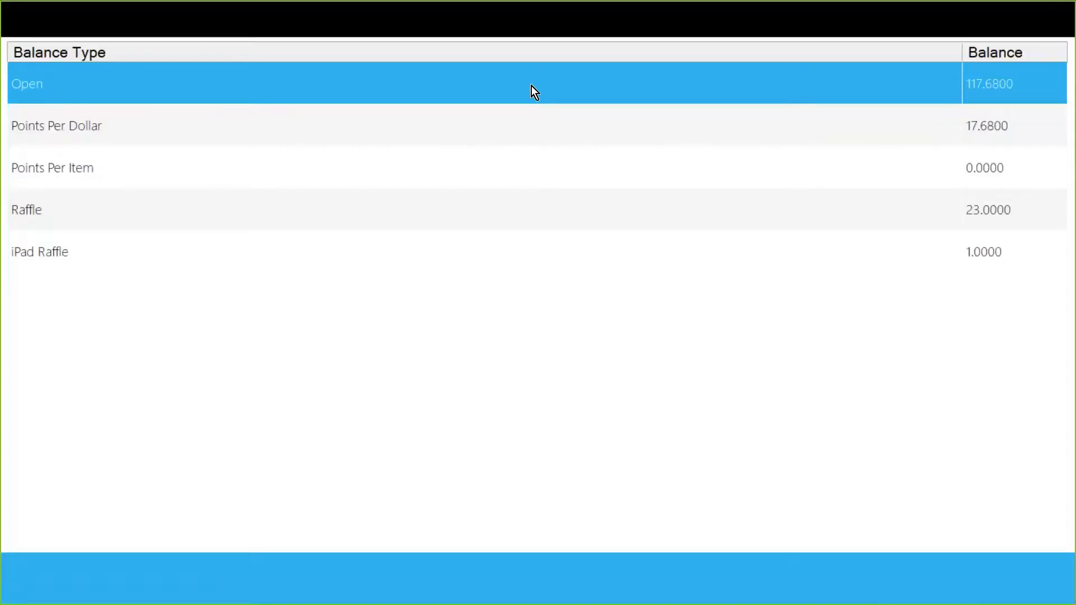
{"action": "left_click", "coordinate": [270, 130]}
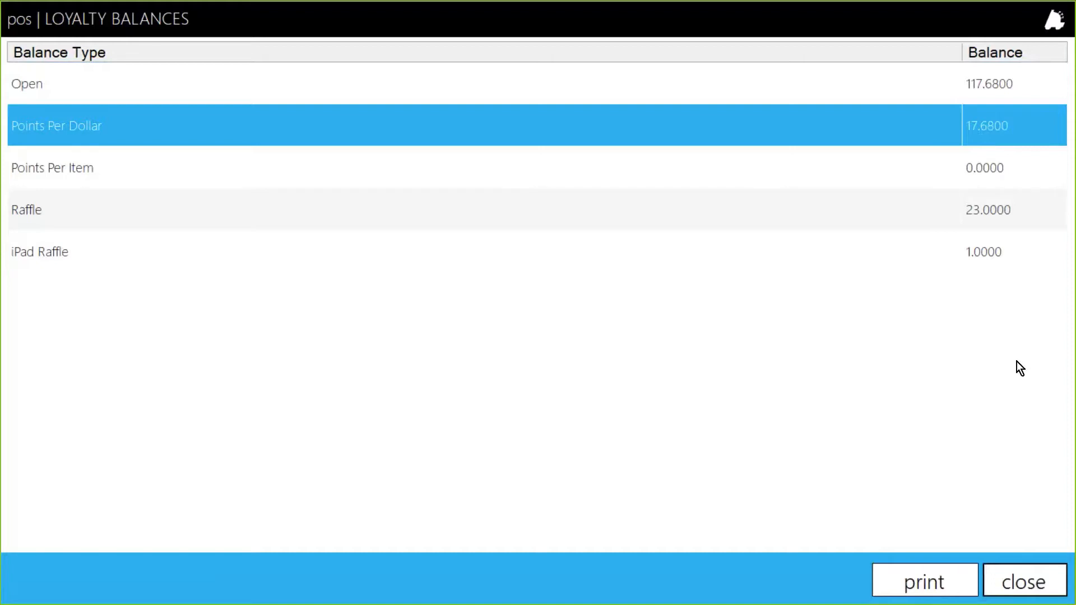
{"action": "left_click", "coordinate": [1026, 583]}
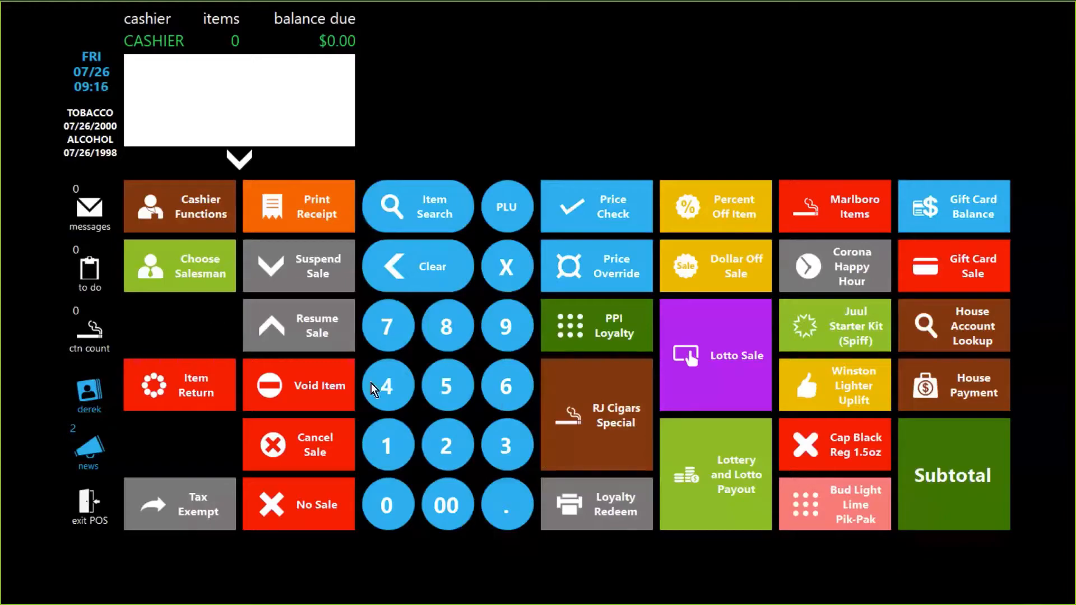
Step: Ring up 4 packs of WINSTON FF KS through the Winston Lighter Uplift item
{"action": "left_click", "coordinate": [519, 270]}
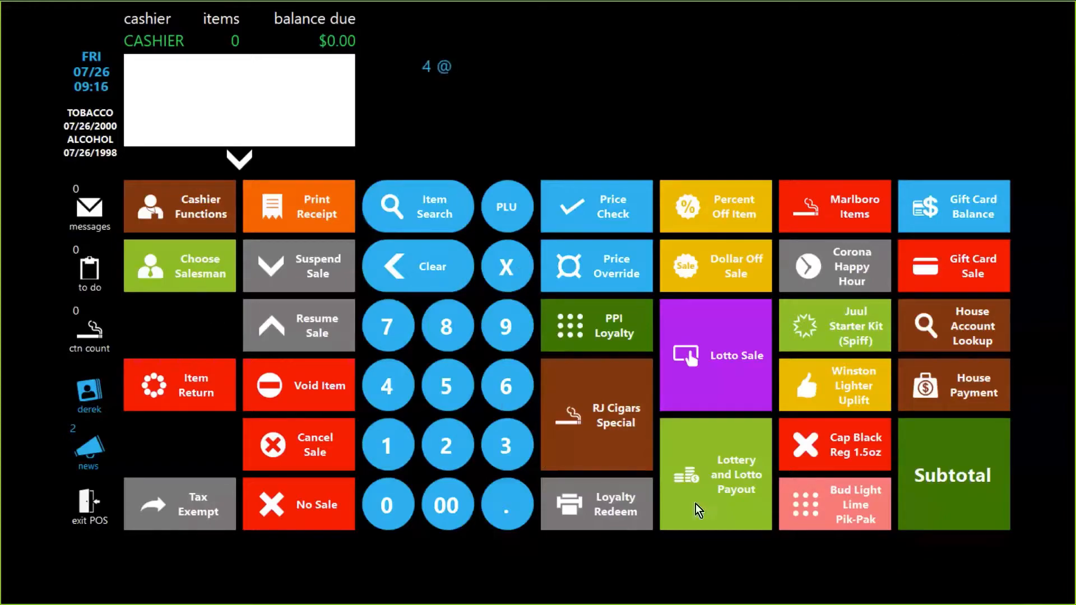
{"action": "left_click", "coordinate": [849, 382]}
{"action": "left_click", "coordinate": [559, 80]}
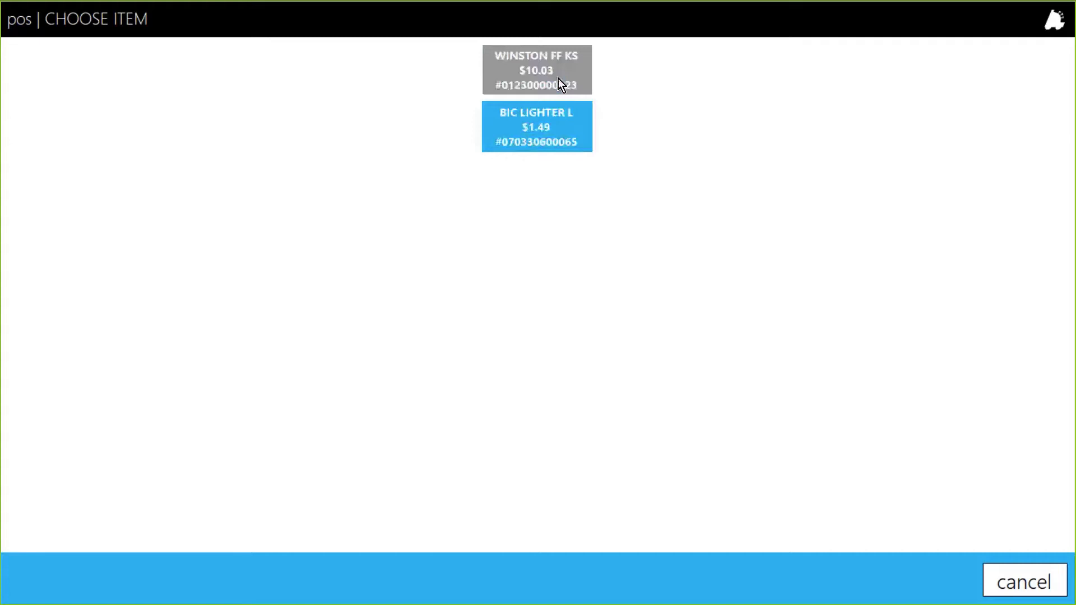
{"action": "left_click", "coordinate": [797, 471]}
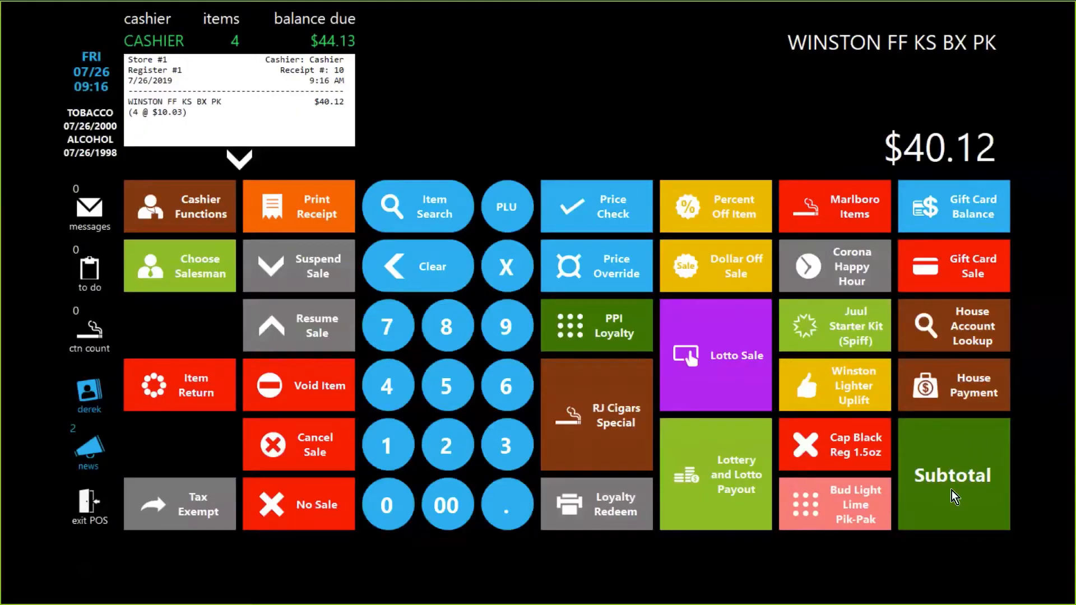
Step: Subtotal the sale and tender it in cash
{"action": "left_click", "coordinate": [960, 479]}
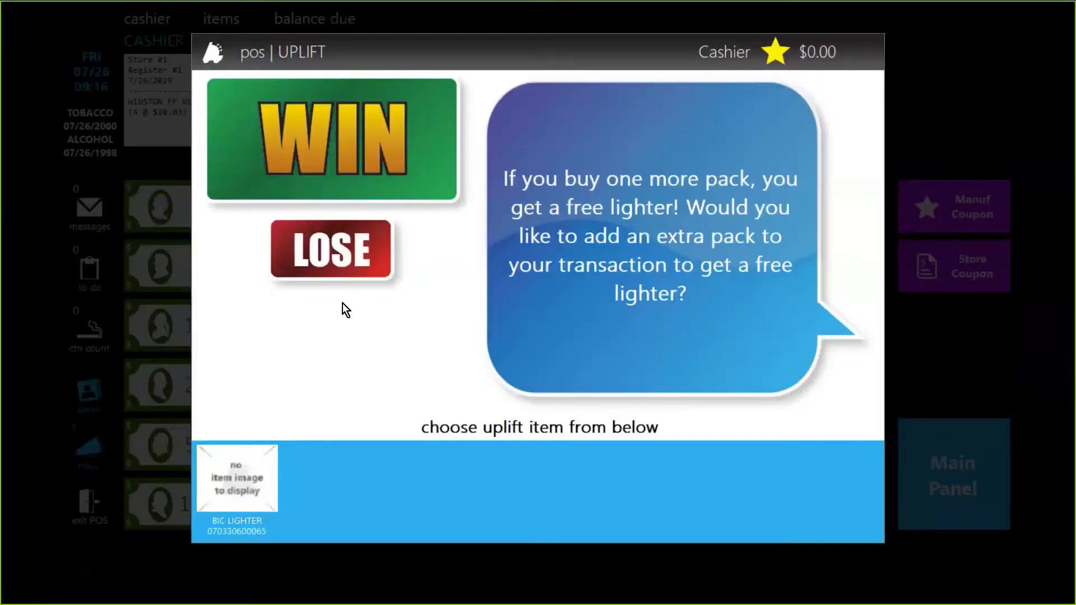
{"action": "left_click", "coordinate": [301, 265]}
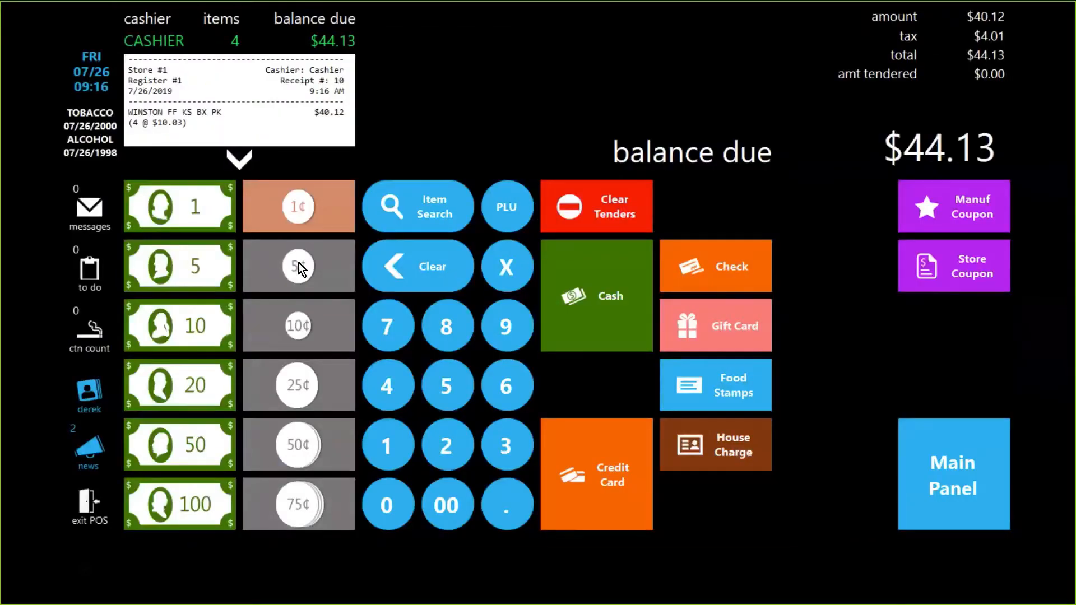
{"action": "left_click", "coordinate": [614, 297]}
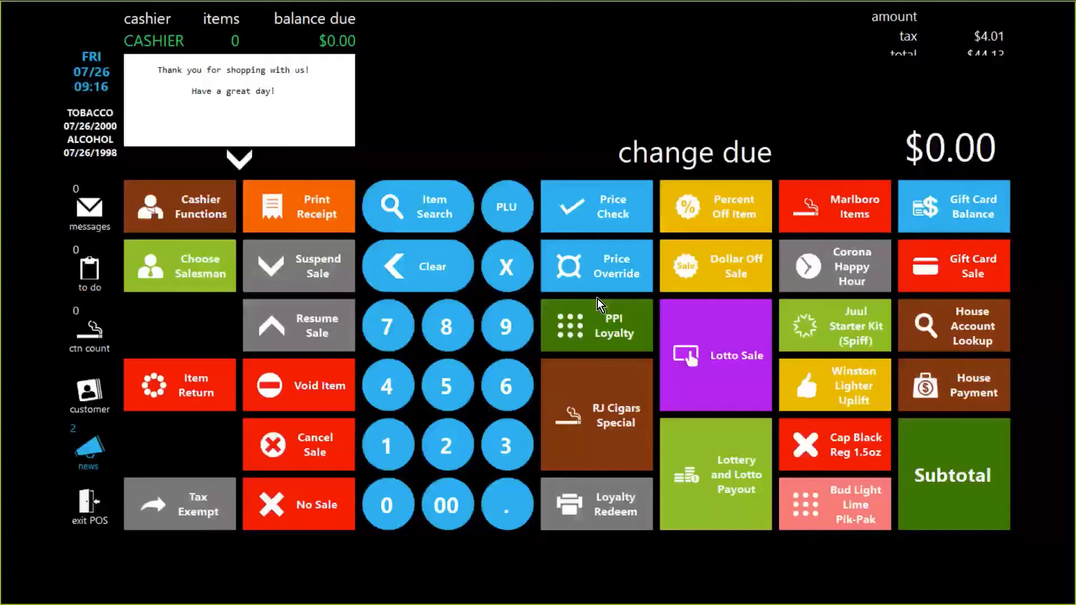
Step: Reattach the same customer and review their loyalty balances after the sale, then close the list
{"action": "left_click", "coordinate": [95, 395]}
{"action": "left_click", "coordinate": [1045, 69]}
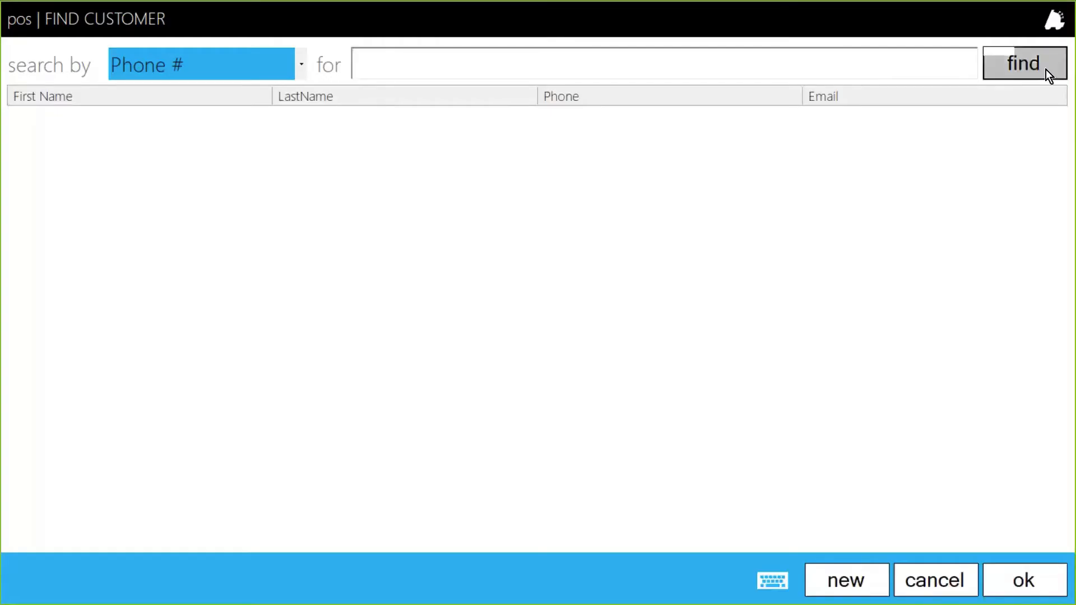
{"action": "double_click", "coordinate": [123, 213]}
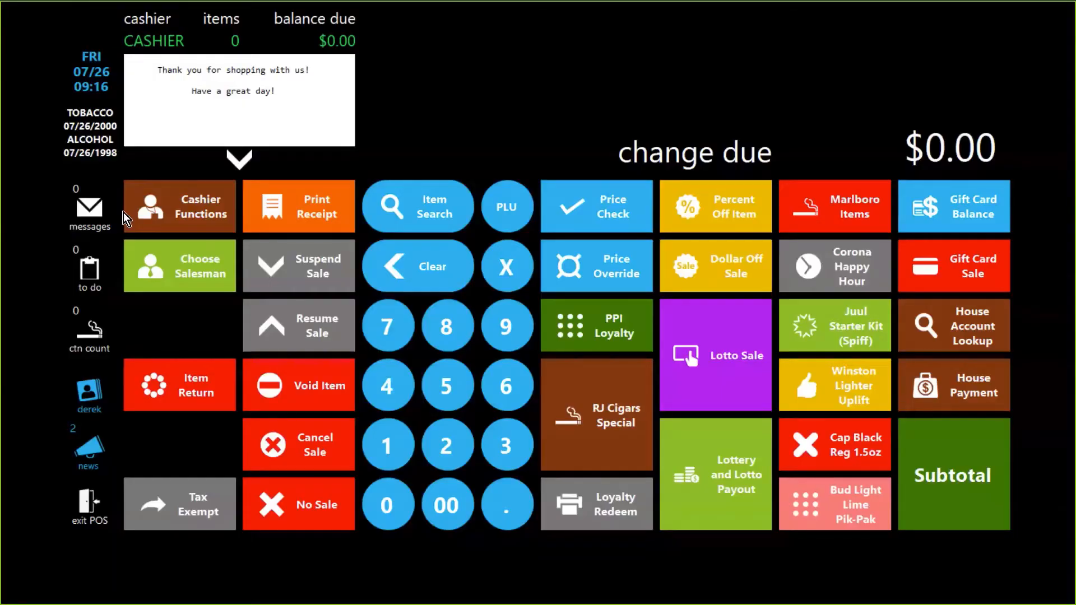
{"action": "left_click", "coordinate": [88, 389]}
{"action": "left_click", "coordinate": [554, 99]}
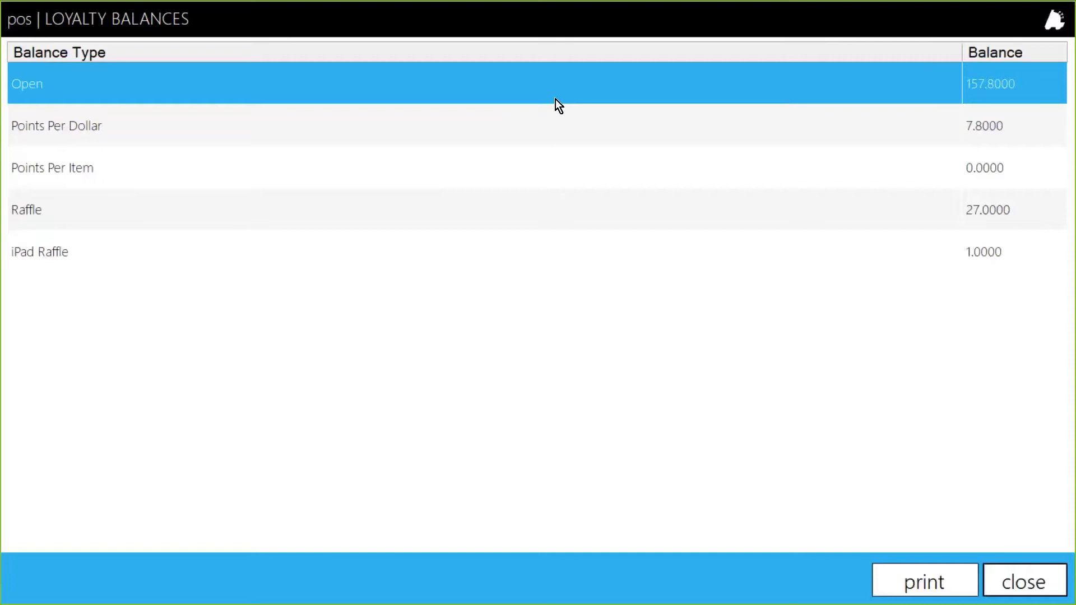
{"action": "left_click", "coordinate": [430, 122]}
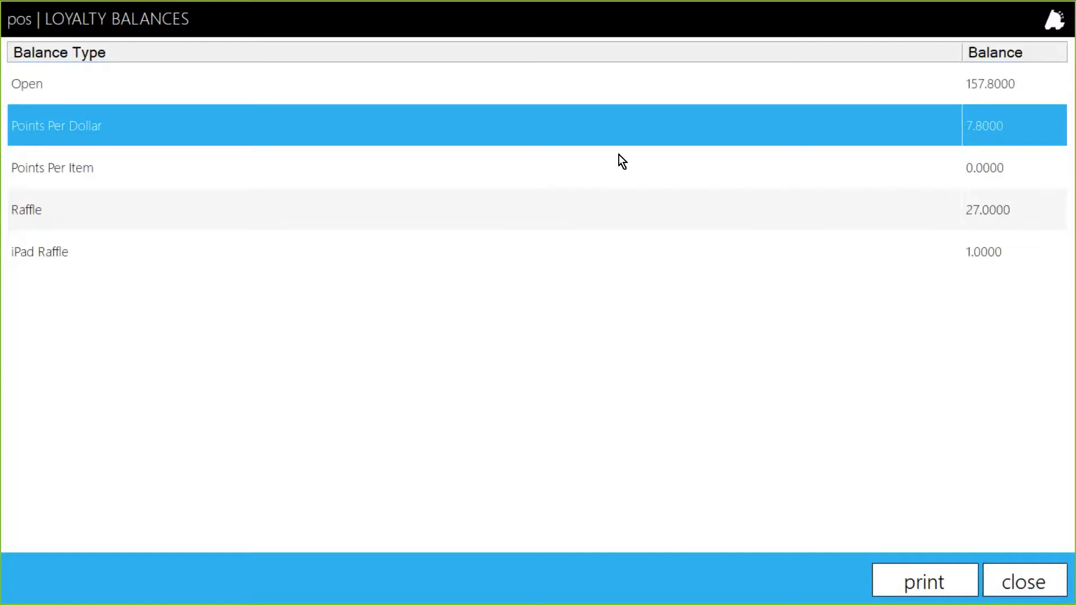
{"action": "left_click", "coordinate": [1036, 566]}
Step: View the customer's pending loyalty coupons, close the list, and return to Director
{"action": "left_click", "coordinate": [87, 406]}
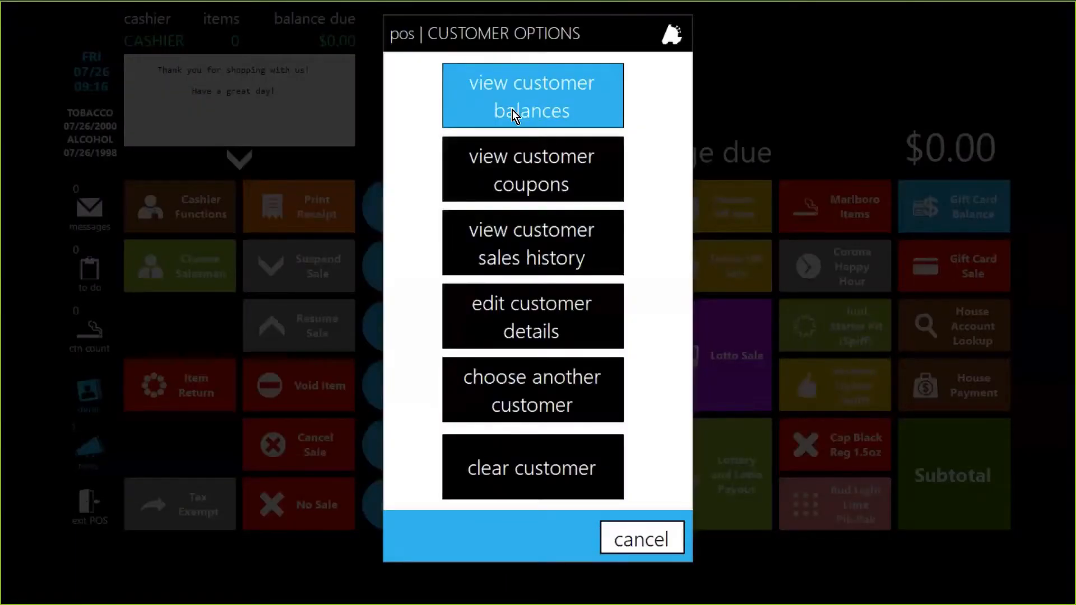
{"action": "left_click", "coordinate": [561, 167]}
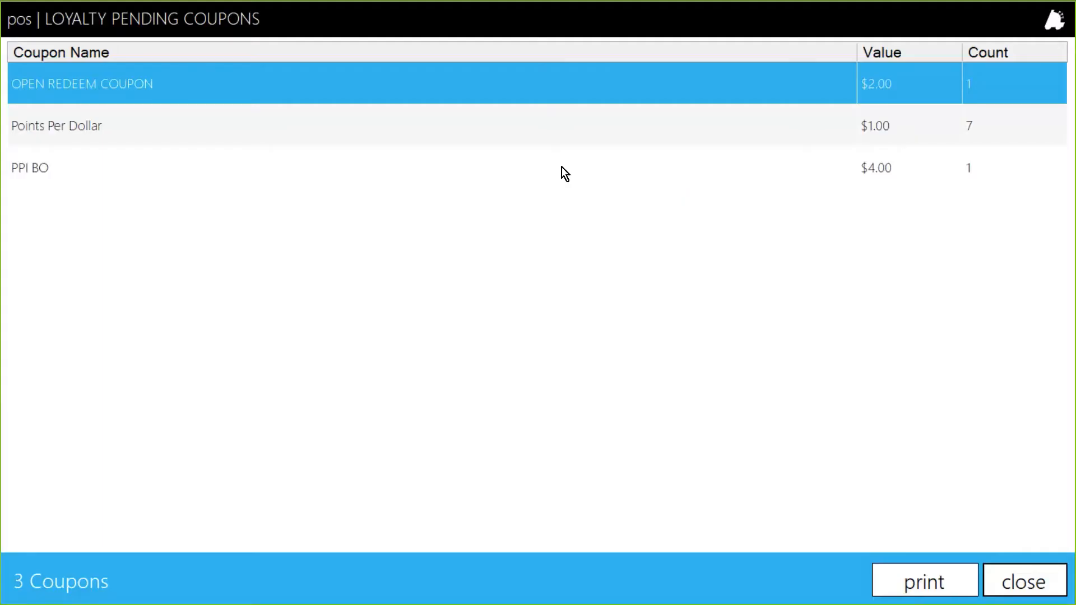
{"action": "left_click", "coordinate": [167, 135]}
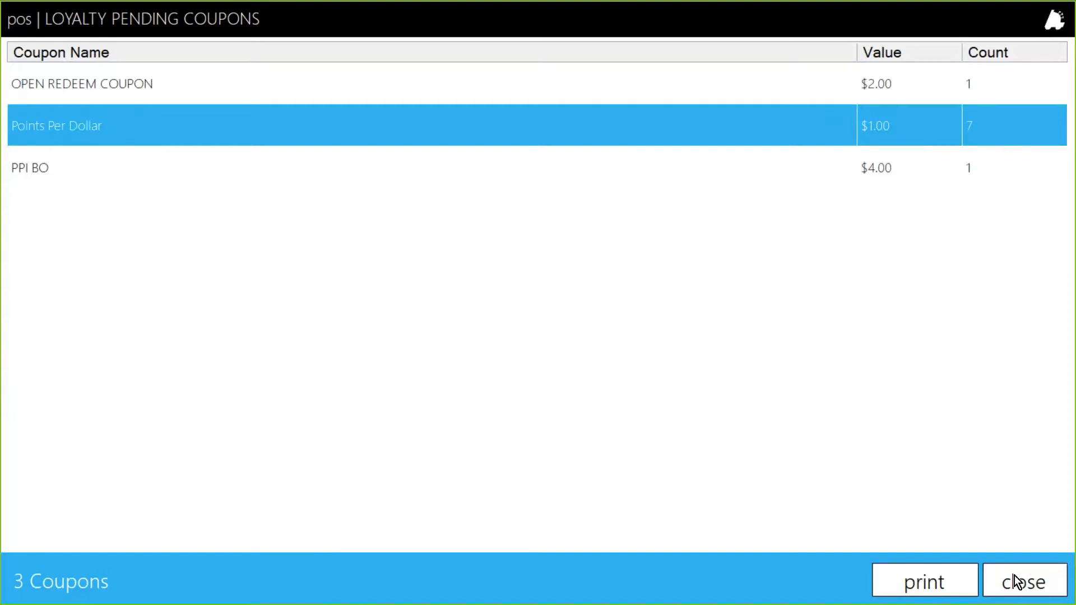
{"action": "left_click", "coordinate": [669, 150]}
{"action": "left_click", "coordinate": [605, 124]}
{"action": "left_click", "coordinate": [1038, 582]}
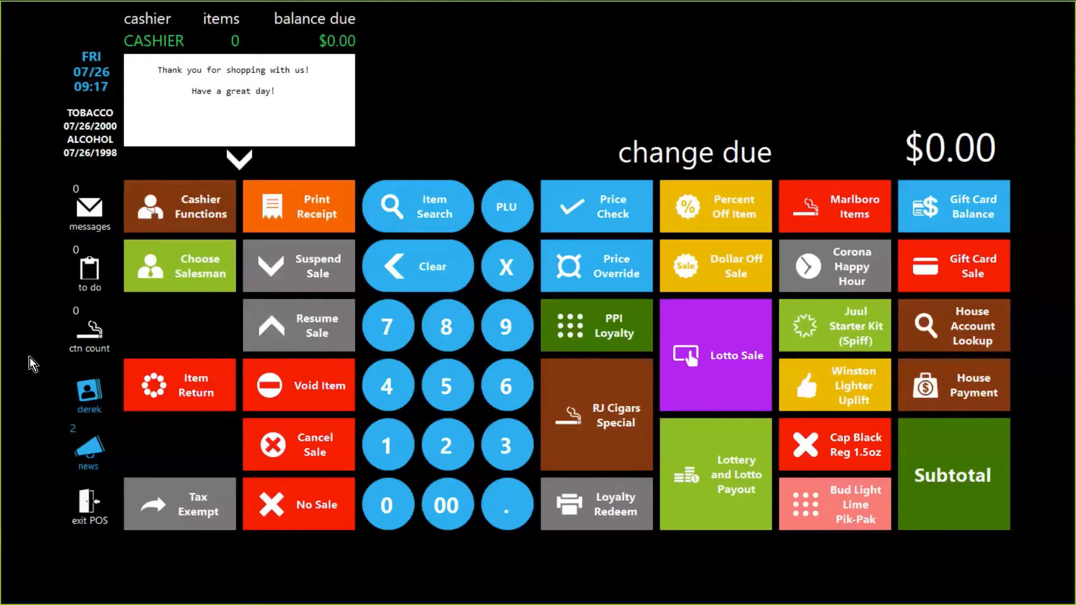
{"action": "key", "text": "alt+Tab"}
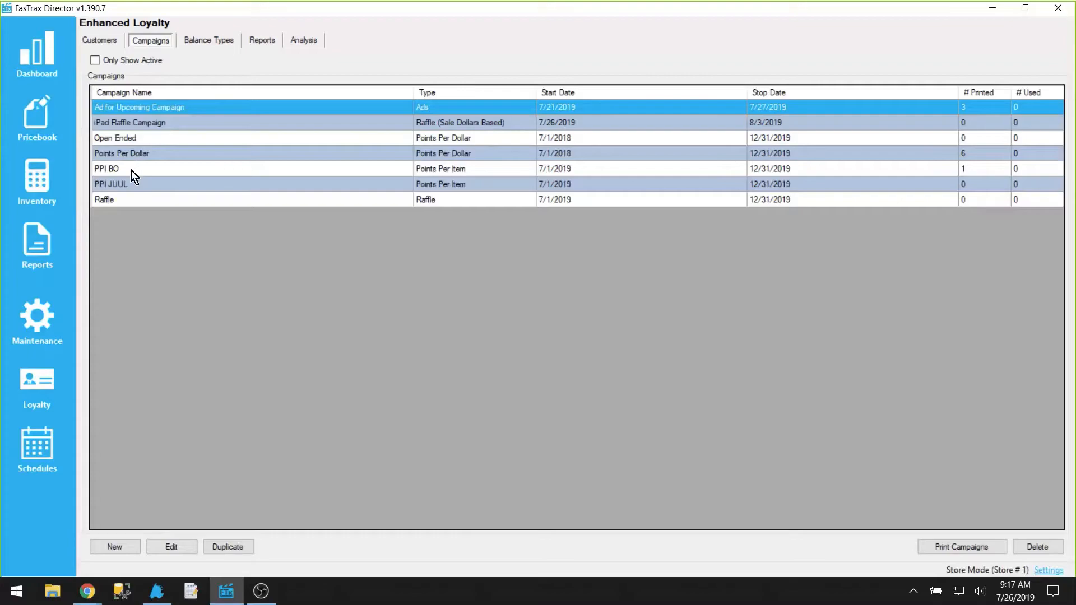
Step: Select the PPI BO and PPI JUUL campaigns in the list, then open PPI BO's details and close without saving
{"action": "left_click", "coordinate": [131, 170]}
{"action": "left_click", "coordinate": [136, 185]}
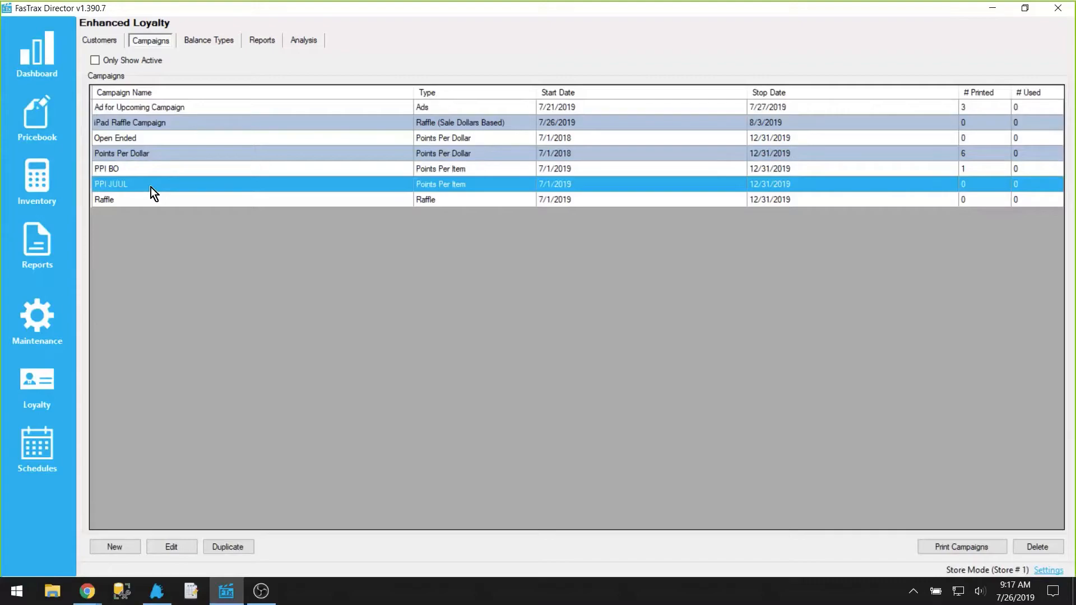
{"action": "left_click", "coordinate": [130, 166]}
{"action": "left_click", "coordinate": [348, 184]}
{"action": "left_click", "coordinate": [349, 167]}
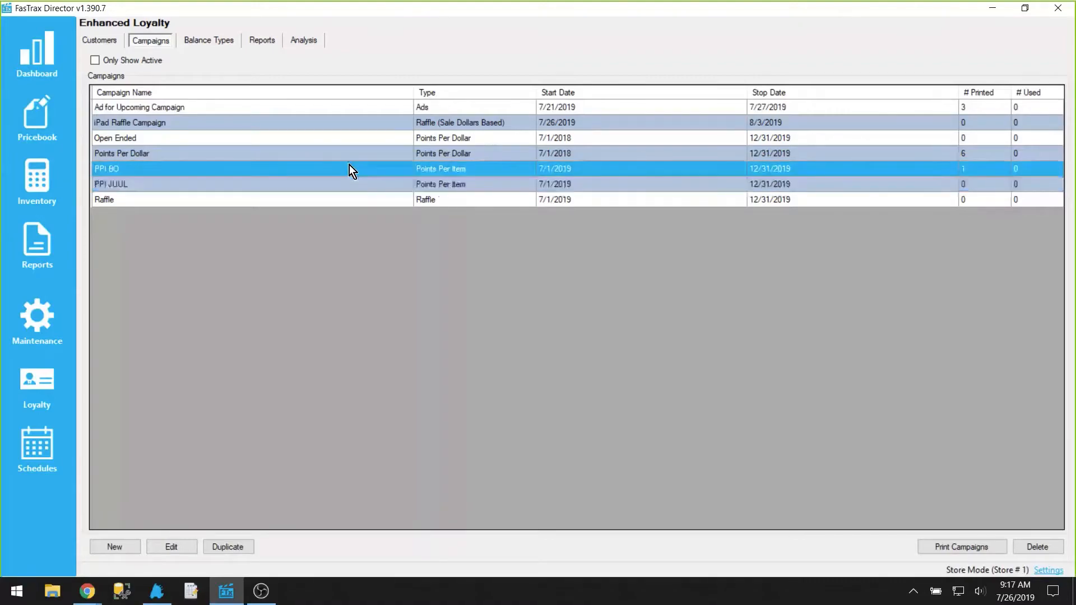
{"action": "double_click", "coordinate": [349, 169]}
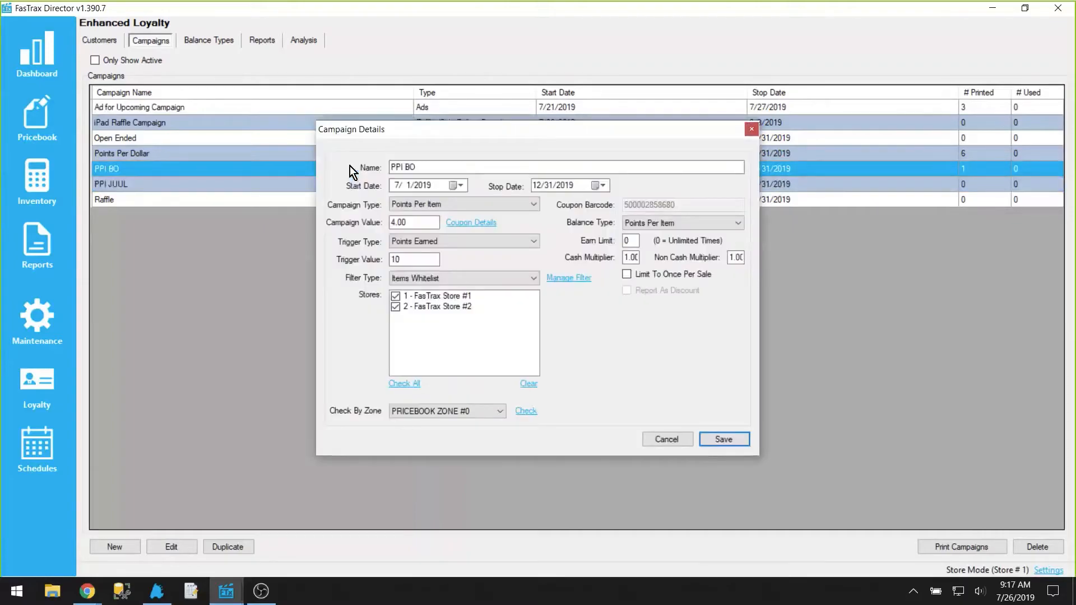
{"action": "left_click", "coordinate": [653, 437]}
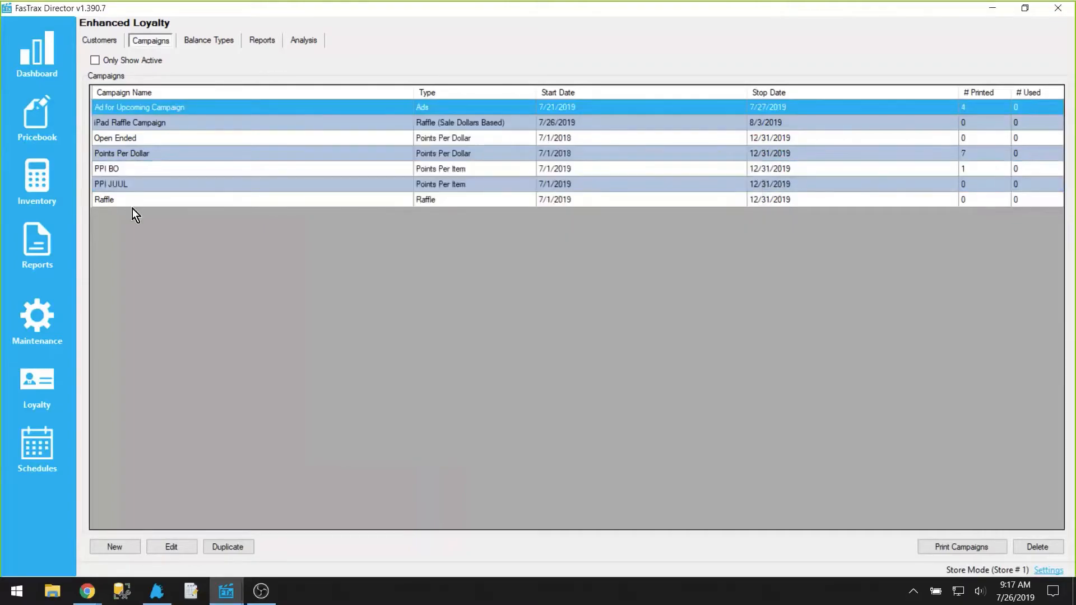
Step: Compare the details of the PPI JUUL and PPI BO campaigns, closing each without saving
{"action": "double_click", "coordinate": [127, 181]}
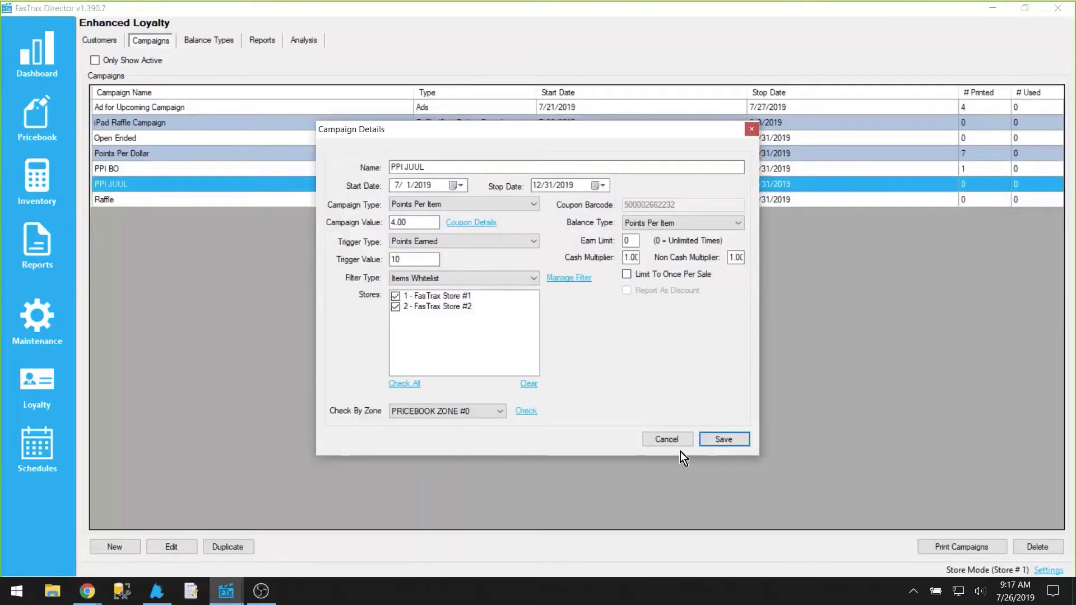
{"action": "left_click", "coordinate": [664, 439]}
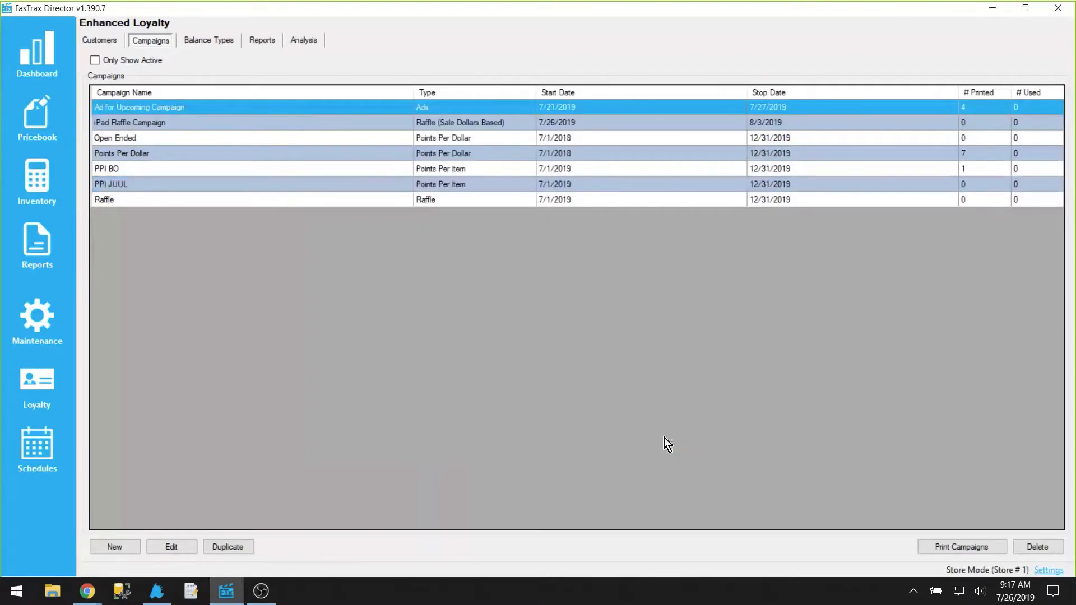
{"action": "double_click", "coordinate": [321, 169]}
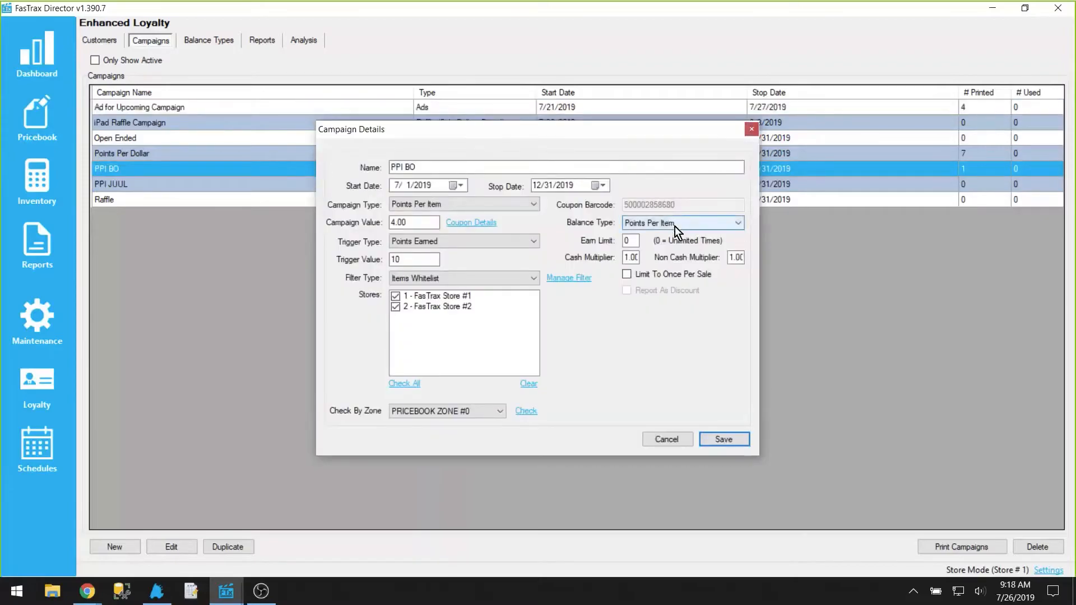
{"action": "left_click", "coordinate": [667, 439]}
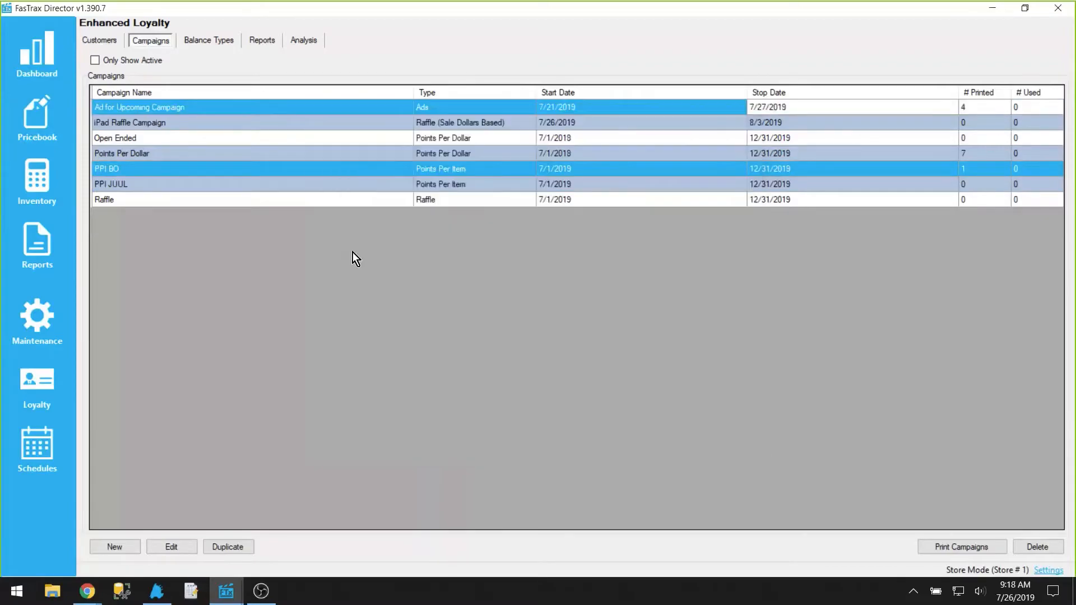
Step: Examine the campaign value and trigger value of the PPI JUUL and PPI BO campaigns, closing without saving
{"action": "double_click", "coordinate": [142, 184]}
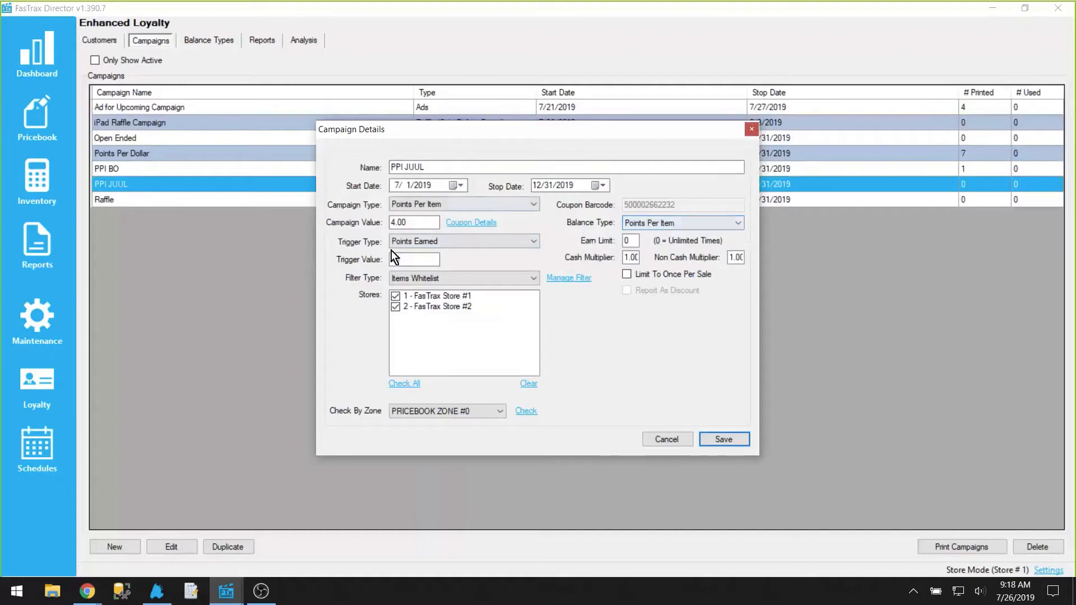
{"action": "double_click", "coordinate": [410, 261]}
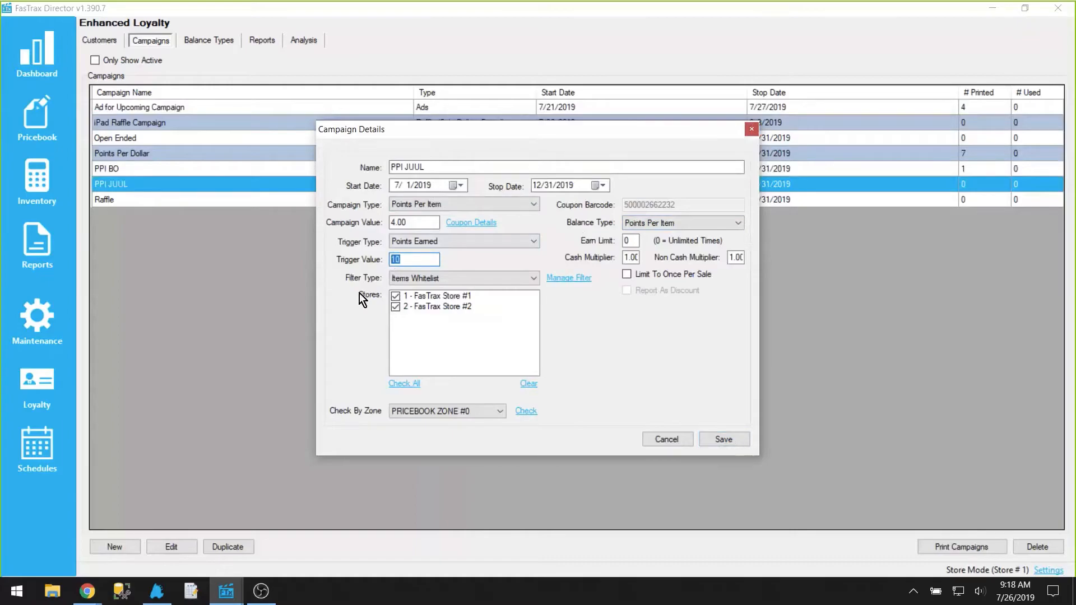
{"action": "double_click", "coordinate": [415, 222]}
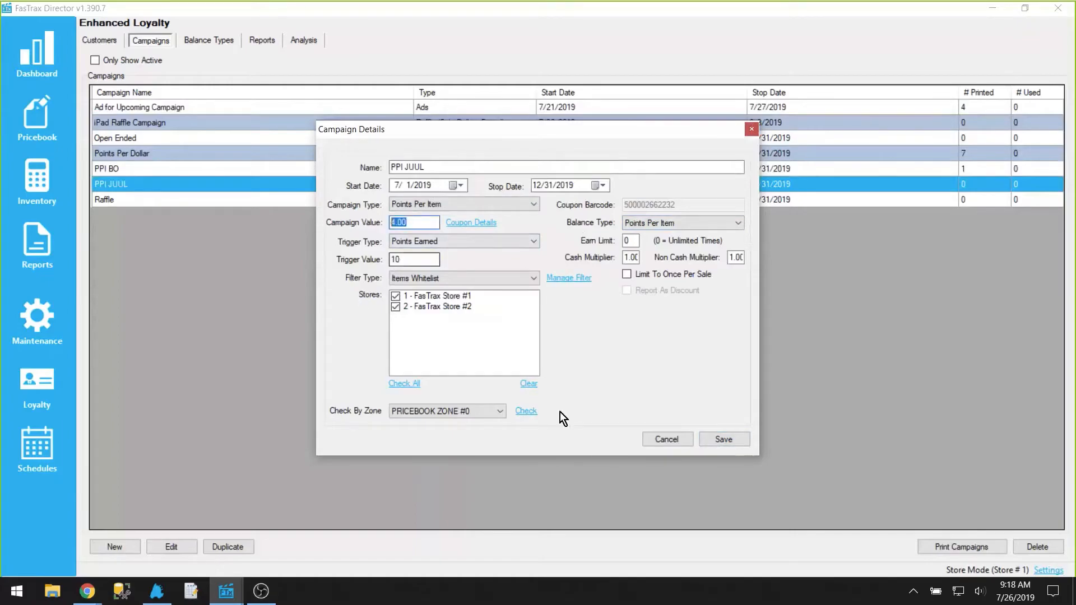
{"action": "left_click", "coordinate": [663, 439]}
{"action": "double_click", "coordinate": [115, 170]}
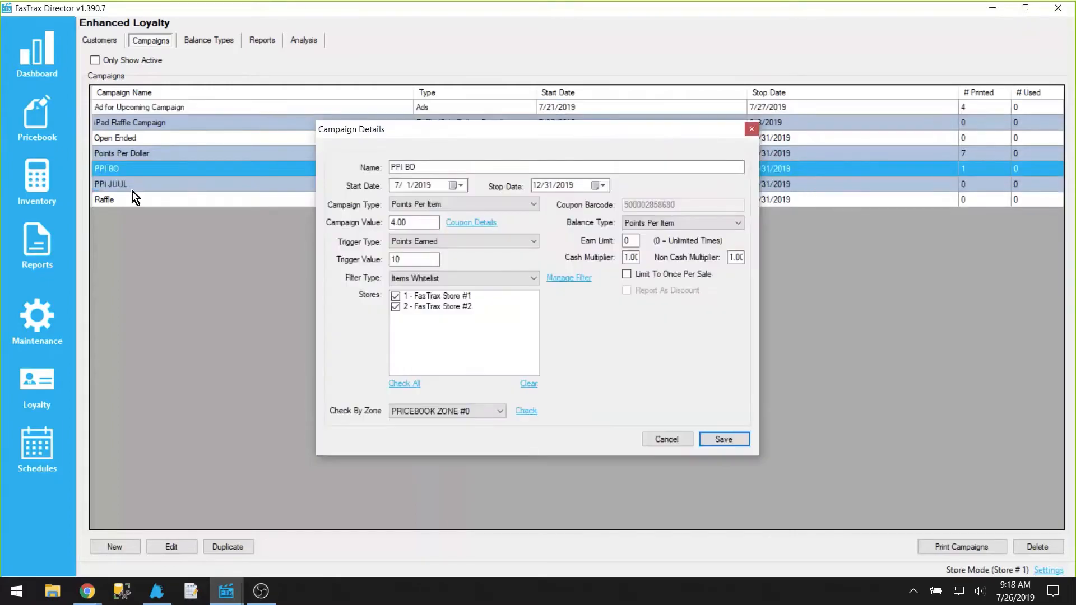
{"action": "double_click", "coordinate": [435, 259]}
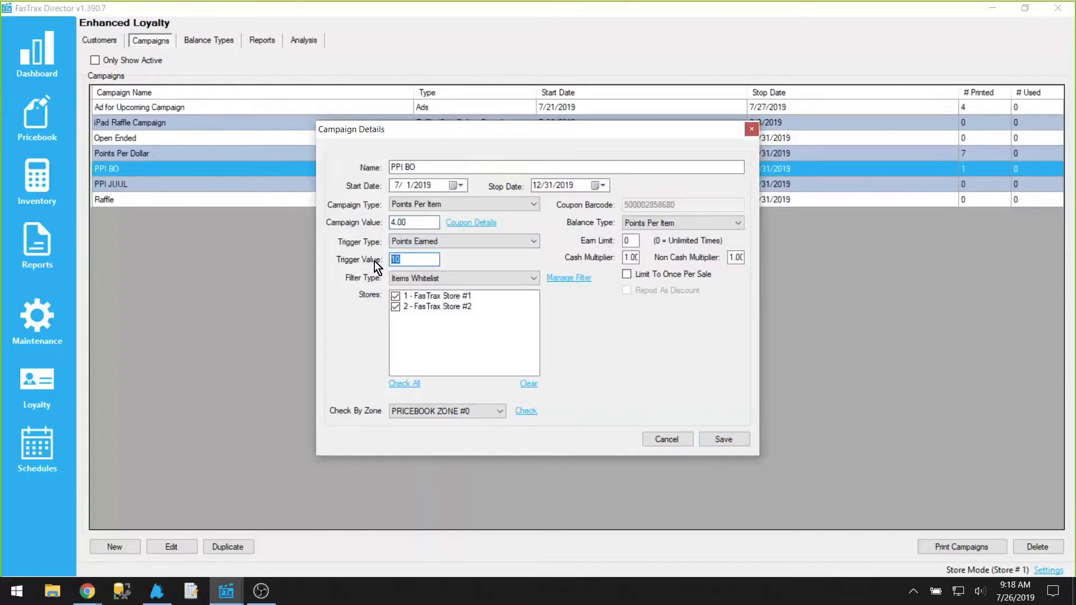
{"action": "left_click", "coordinate": [650, 441]}
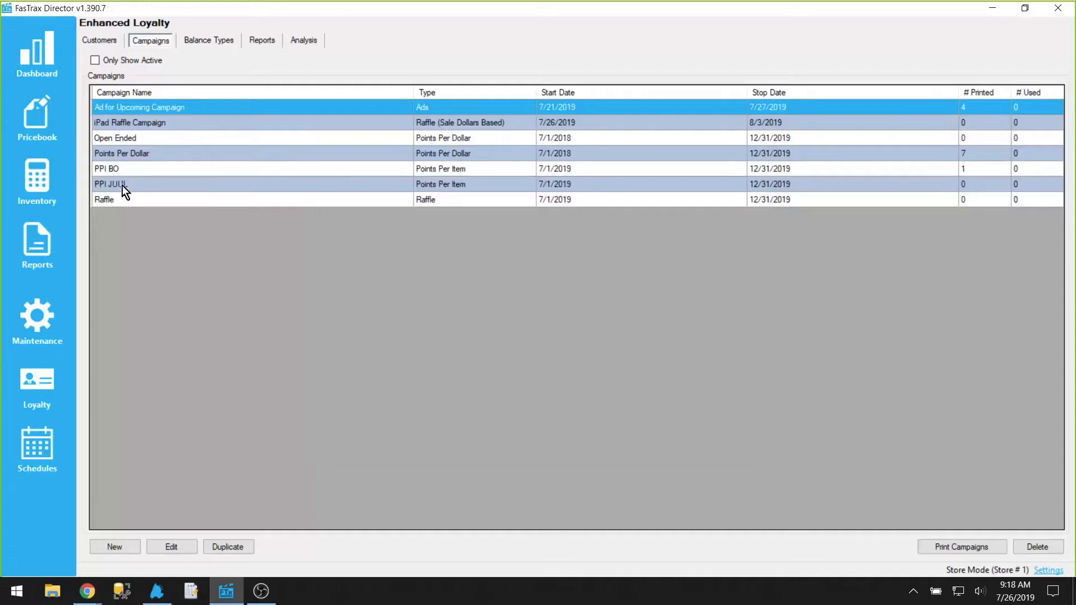
Step: Review the campaign filter items of the PPI BO and PPI JUUL campaigns
{"action": "double_click", "coordinate": [121, 170]}
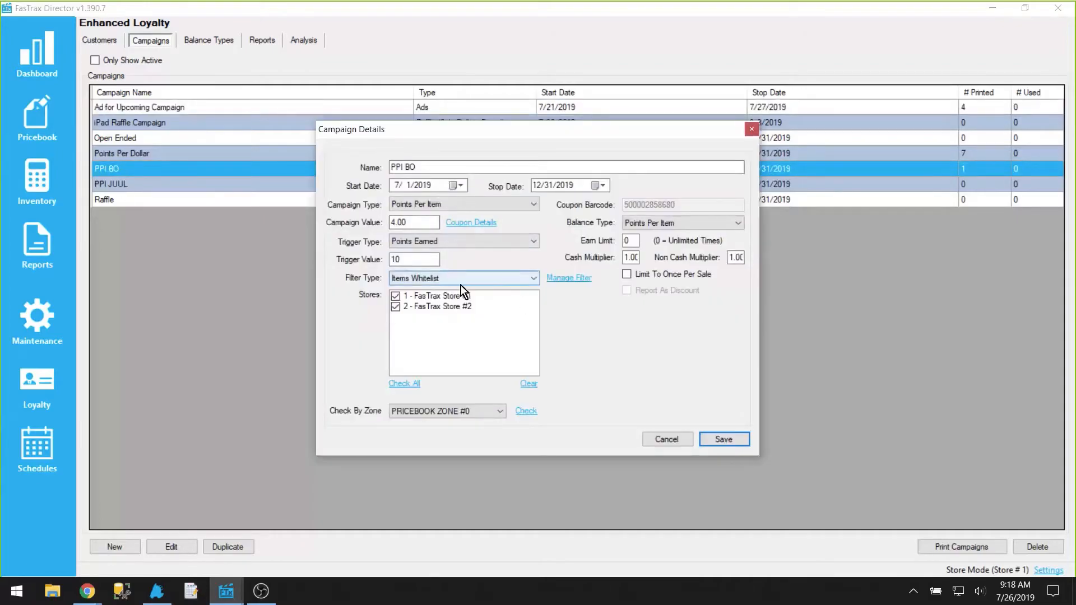
{"action": "left_click", "coordinate": [571, 278]}
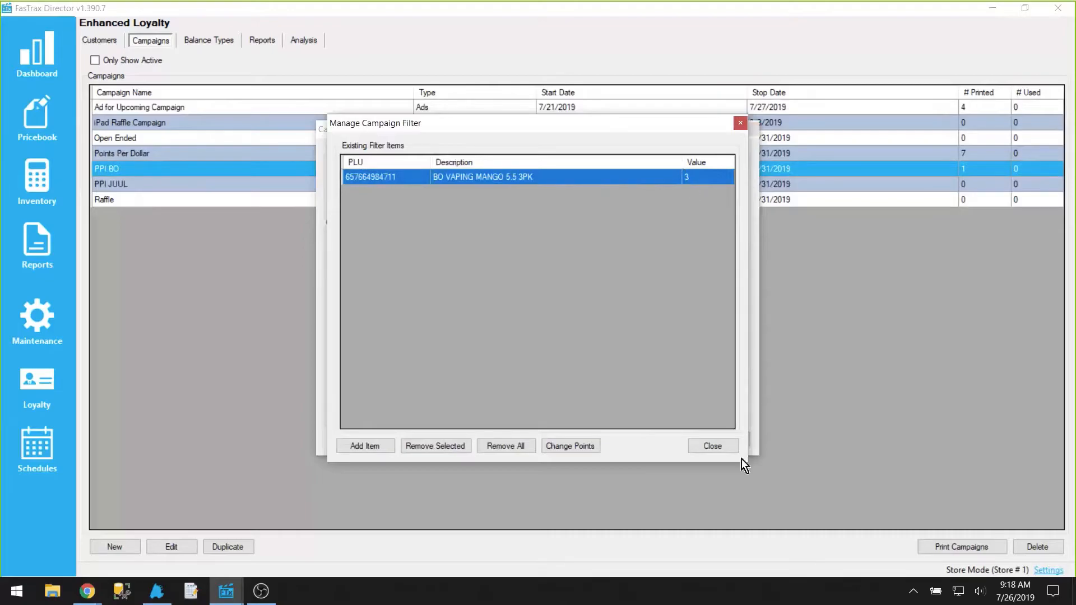
{"action": "left_click", "coordinate": [722, 448]}
{"action": "left_click", "coordinate": [683, 441]}
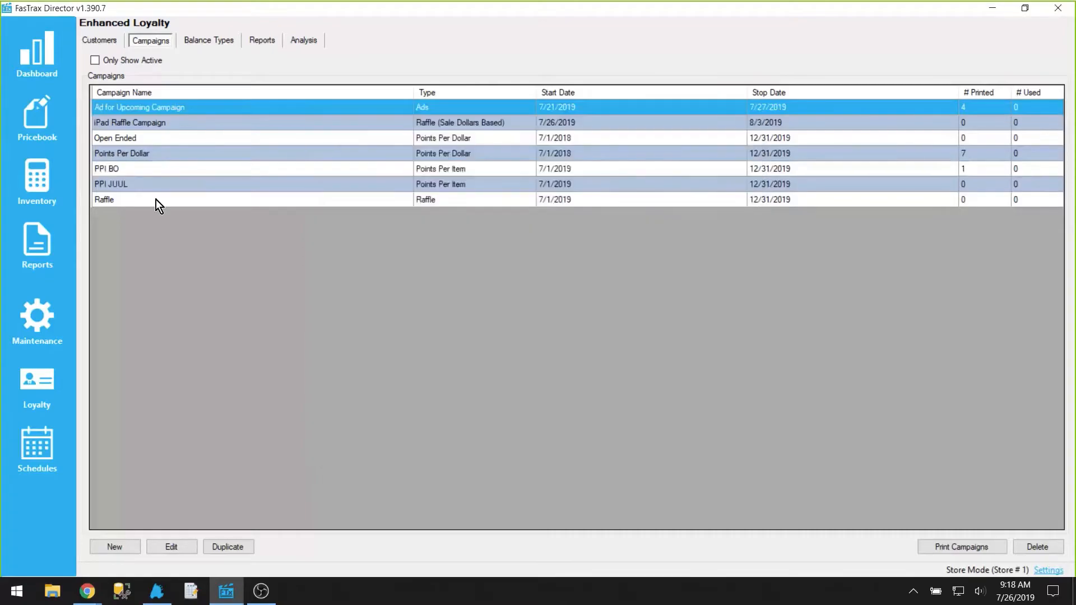
{"action": "double_click", "coordinate": [117, 186]}
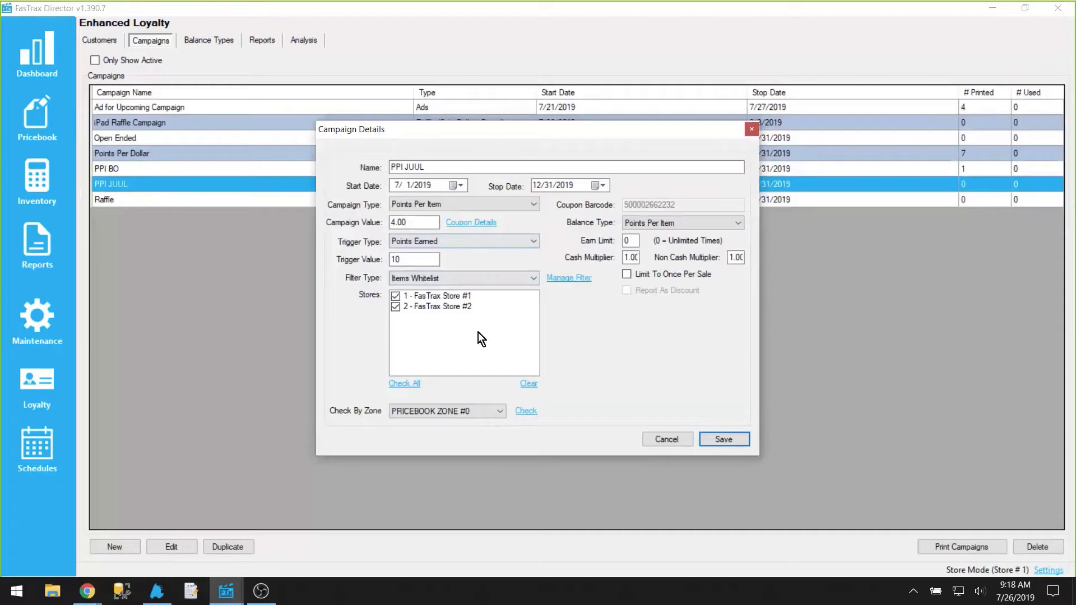
{"action": "left_click", "coordinate": [569, 279]}
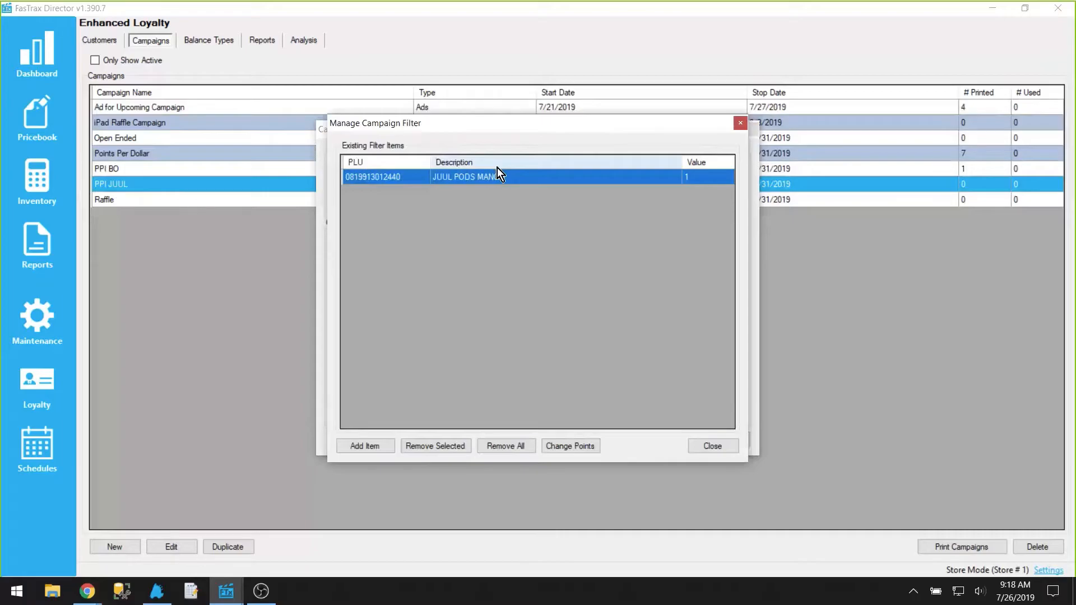
{"action": "left_click", "coordinate": [725, 443]}
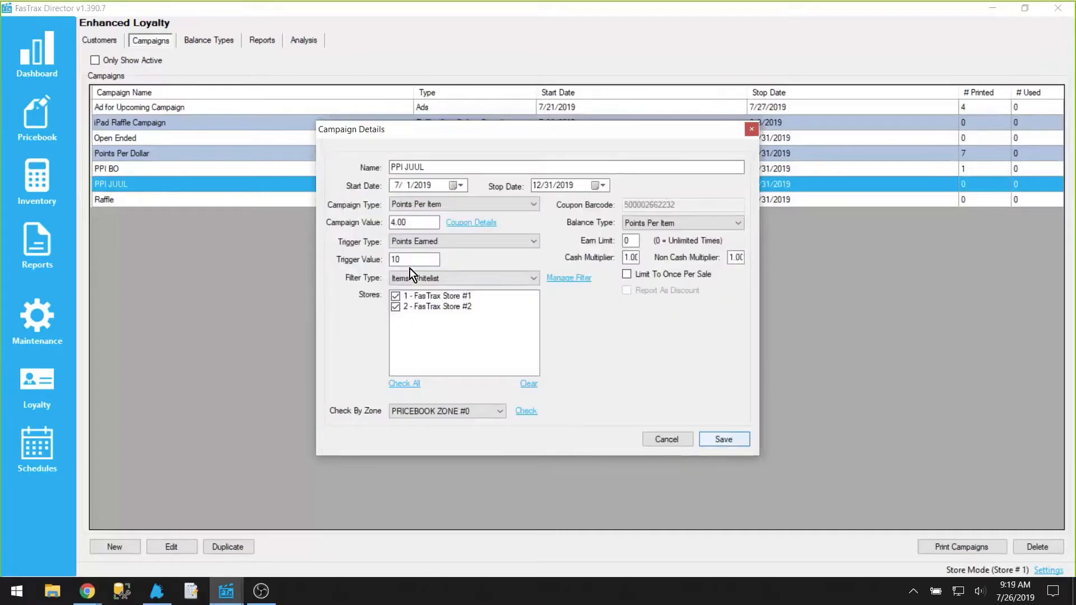
Step: Inspect PPI JUUL's trigger value, campaign value and coupon details, then close both dialogs without saving
{"action": "left_click_drag", "start_coordinate": [407, 260], "coordinate": [376, 261]}
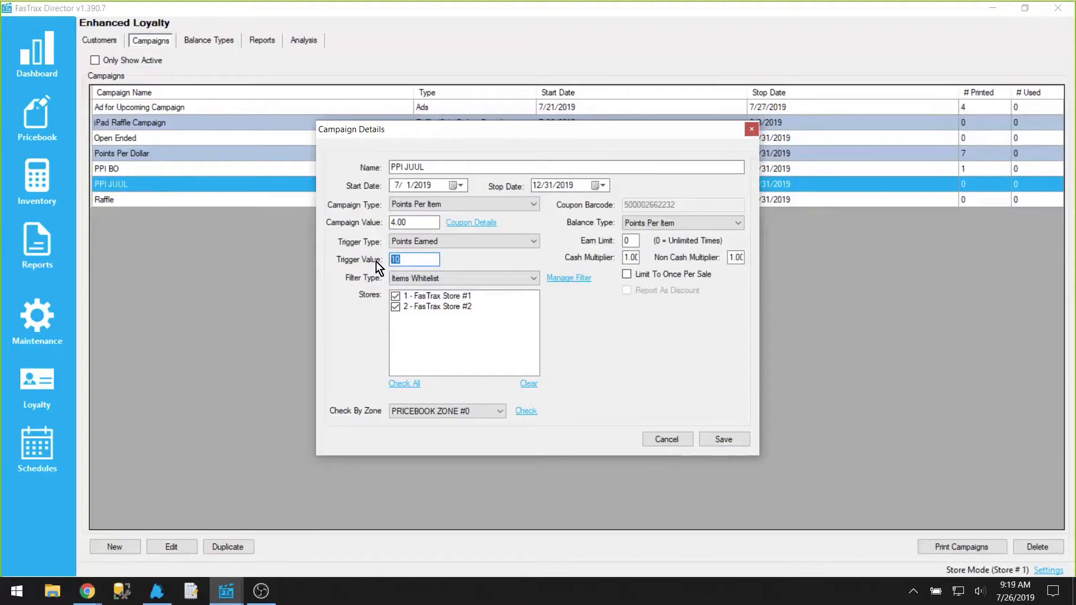
{"action": "left_click_drag", "start_coordinate": [395, 223], "coordinate": [413, 225]}
{"action": "left_click", "coordinate": [413, 225]}
{"action": "left_click", "coordinate": [485, 227]}
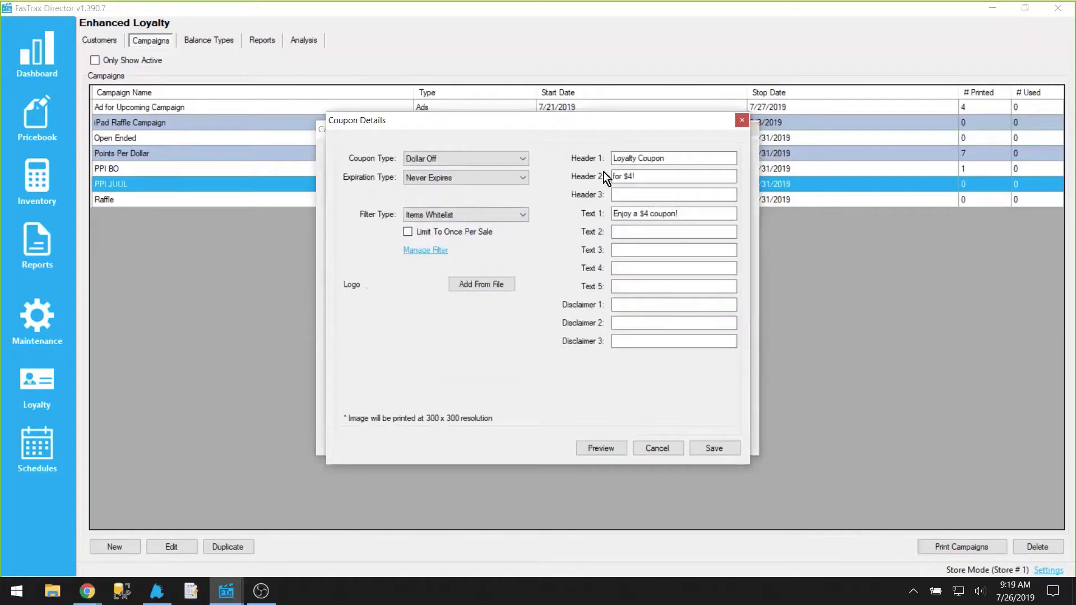
{"action": "left_click", "coordinate": [659, 447]}
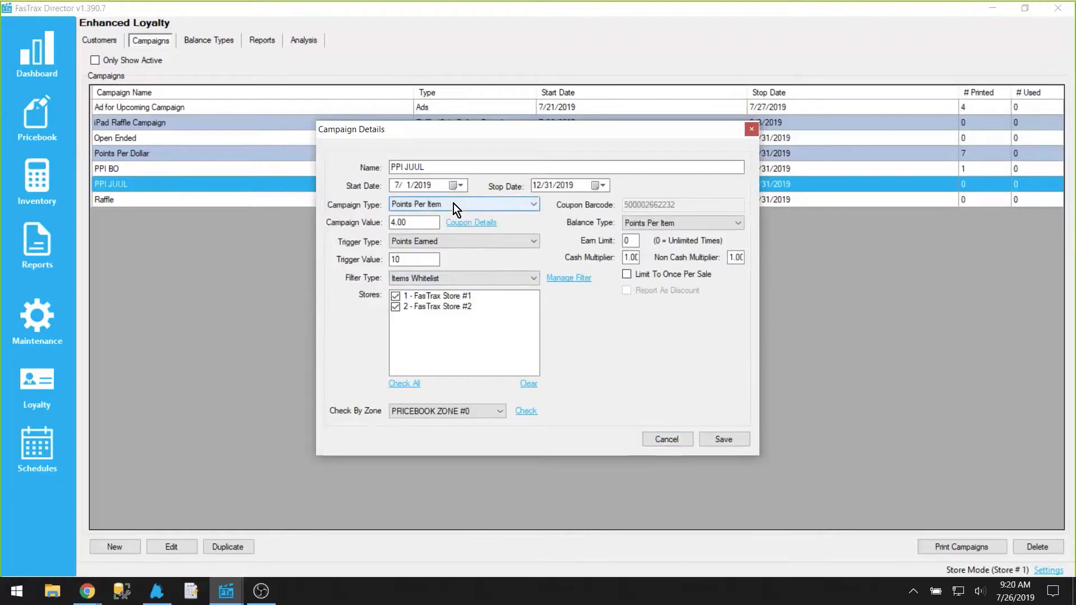
{"action": "left_click", "coordinate": [681, 445]}
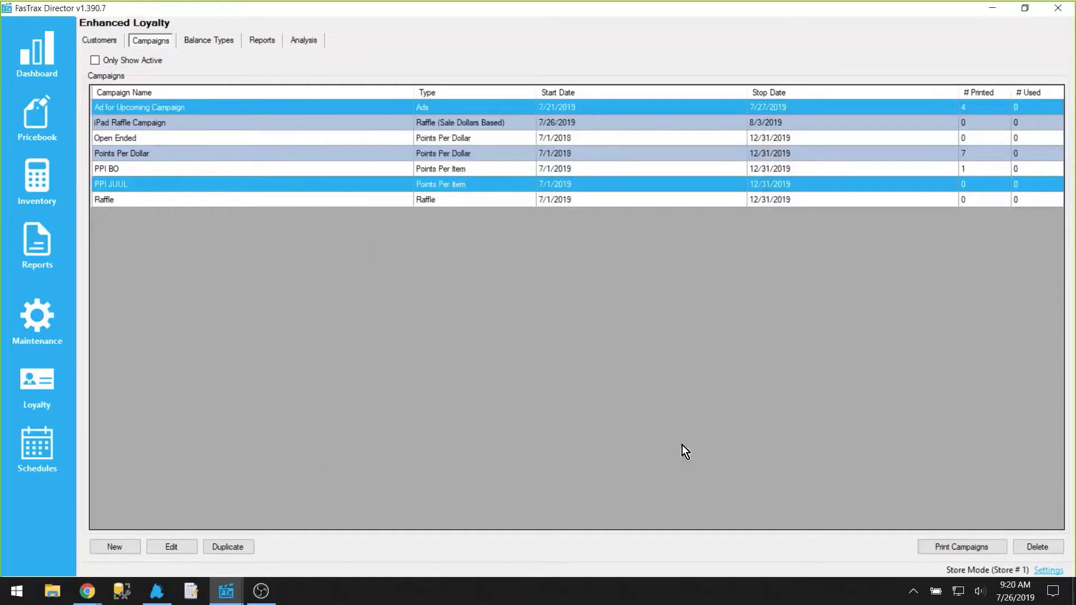
Step: Open the Raffle campaign, switch its type to Raffle (Total Dollars Based) and set the trigger value to 500
{"action": "double_click", "coordinate": [159, 205]}
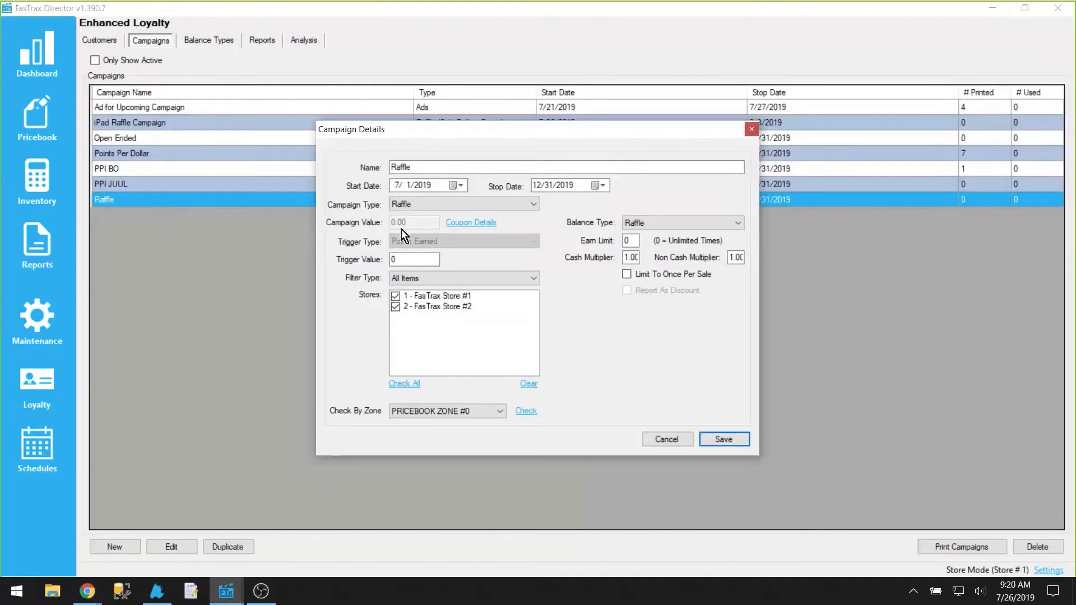
{"action": "left_click", "coordinate": [427, 205]}
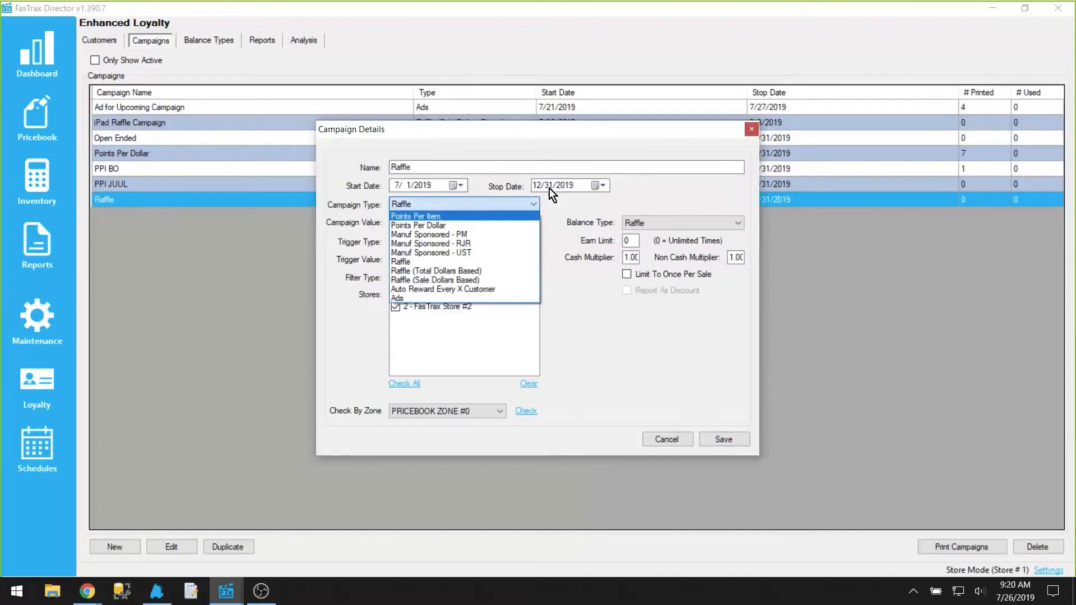
{"action": "left_click", "coordinate": [472, 205]}
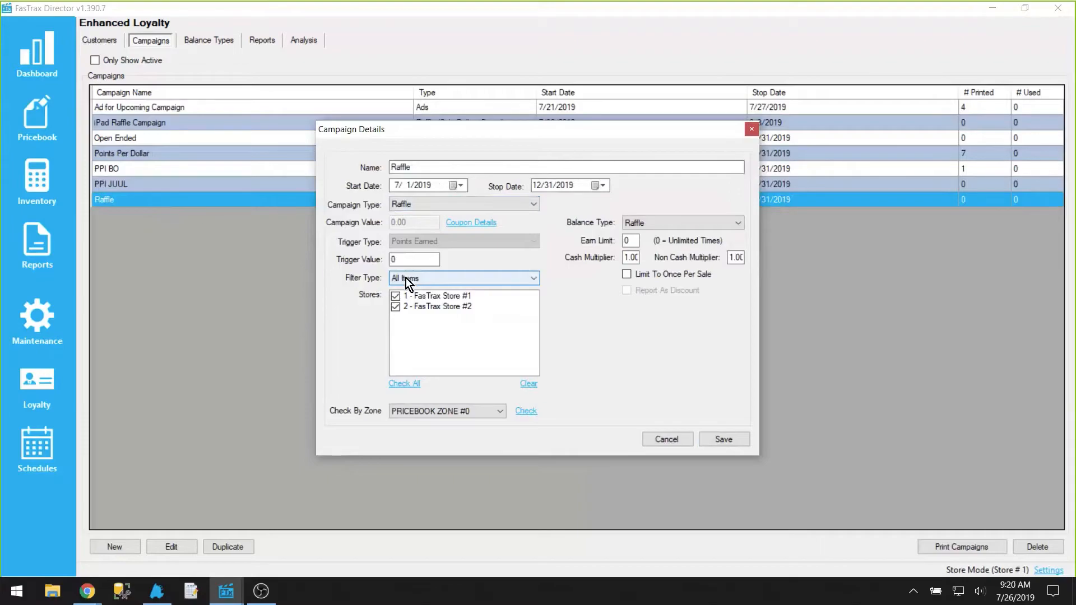
{"action": "left_click", "coordinate": [418, 205]}
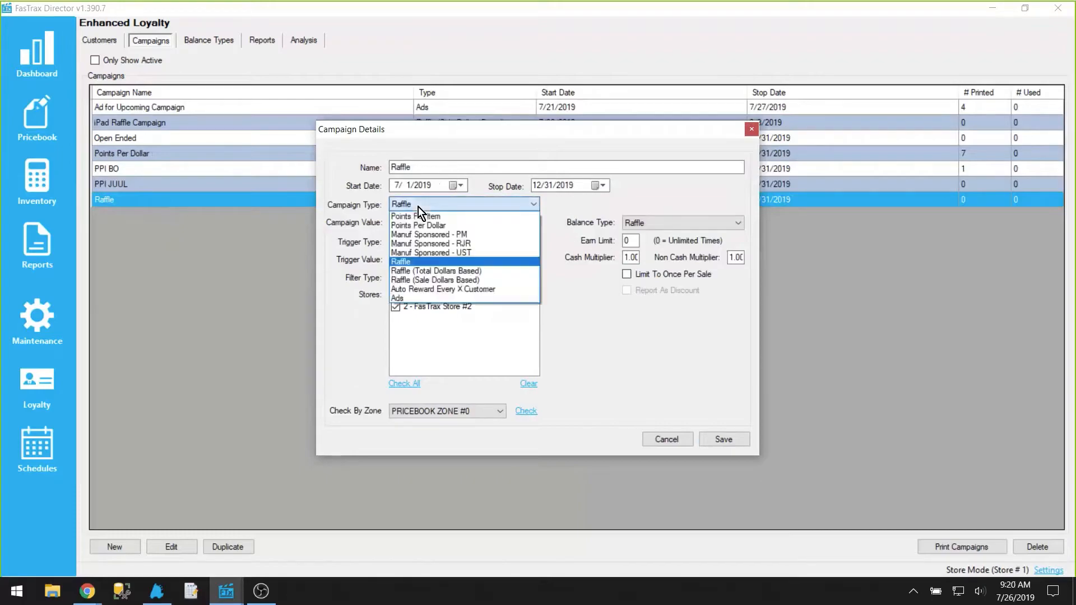
{"action": "left_click", "coordinate": [481, 271]}
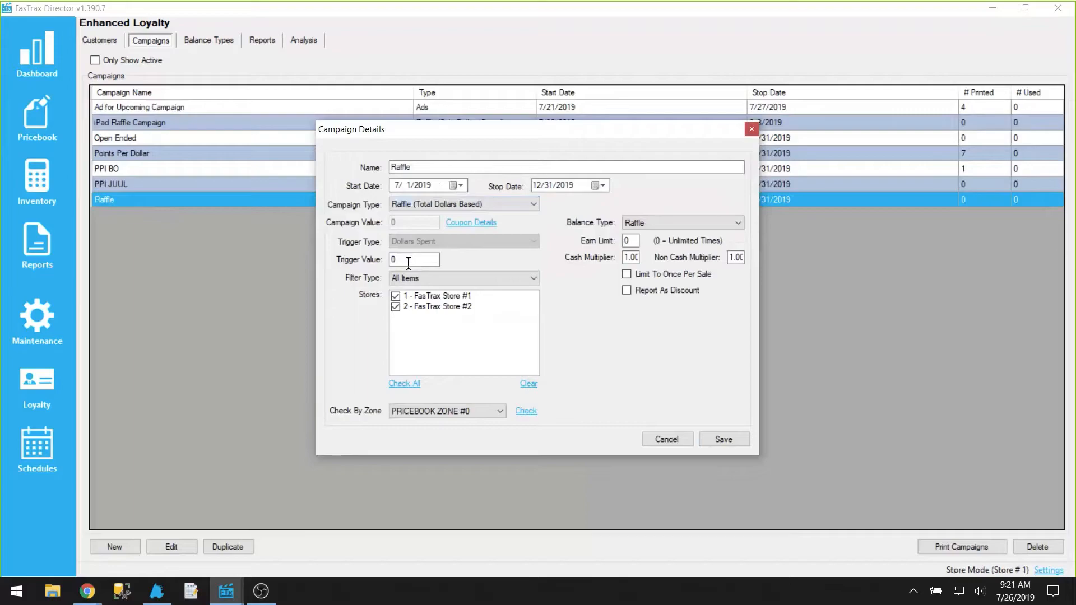
{"action": "left_click_drag", "start_coordinate": [408, 261], "coordinate": [386, 267]}
{"action": "type", "text": "500"}
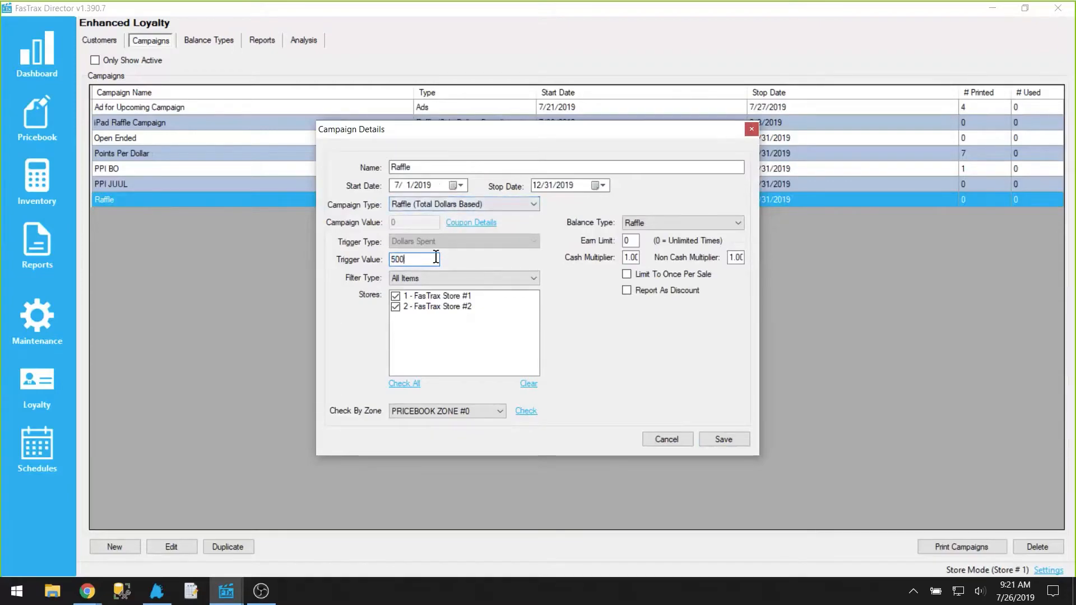
{"action": "left_click_drag", "start_coordinate": [420, 259], "coordinate": [379, 265]}
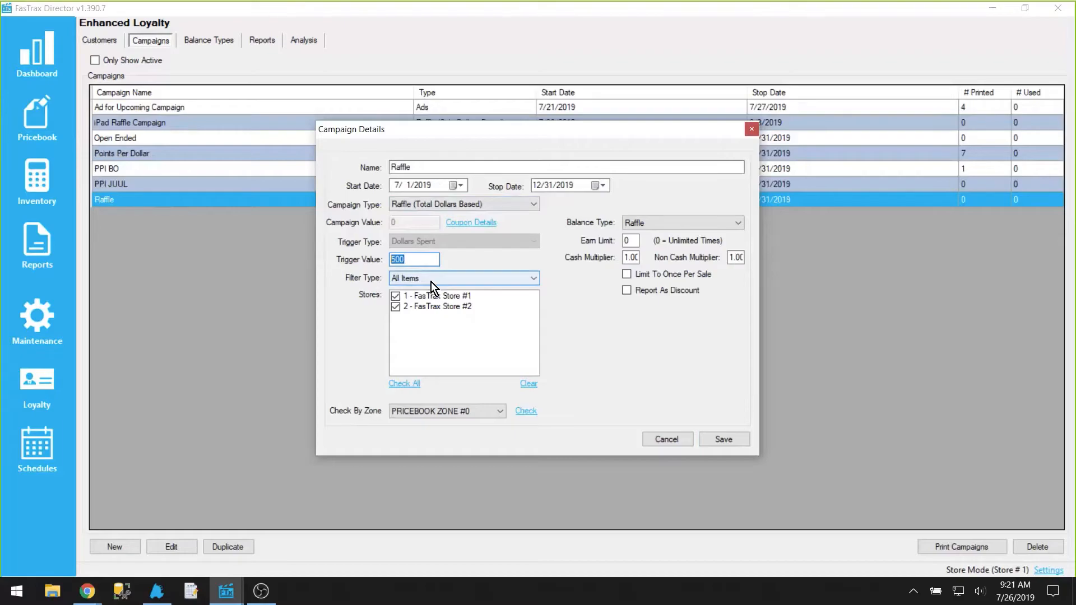
Step: Switch the Raffle campaign's type to Raffle (Sale Dollars Based) and close the details without saving
{"action": "left_click", "coordinate": [491, 206]}
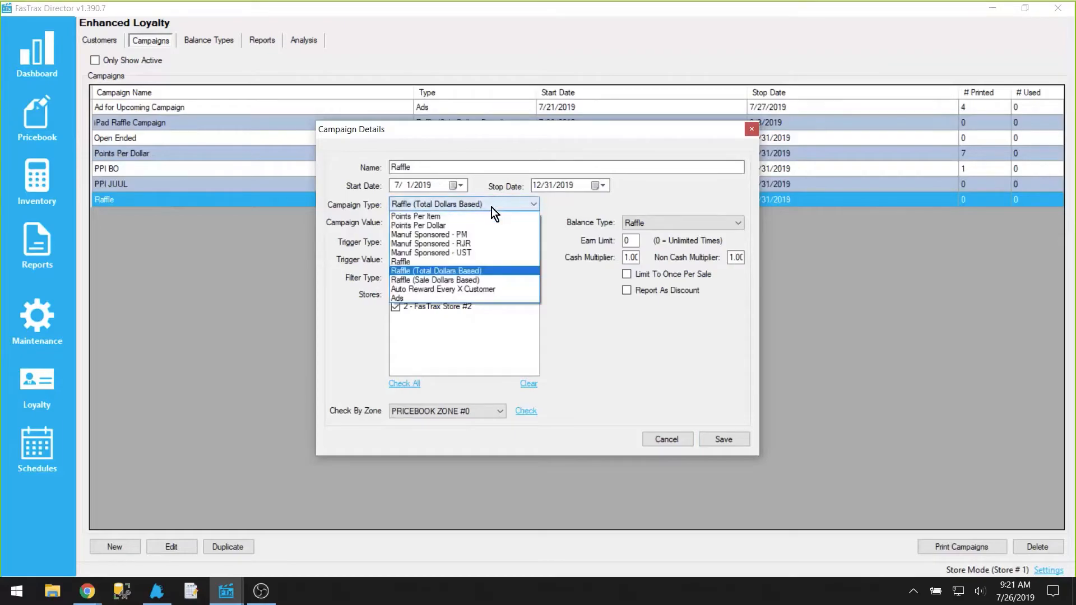
{"action": "left_click", "coordinate": [479, 282]}
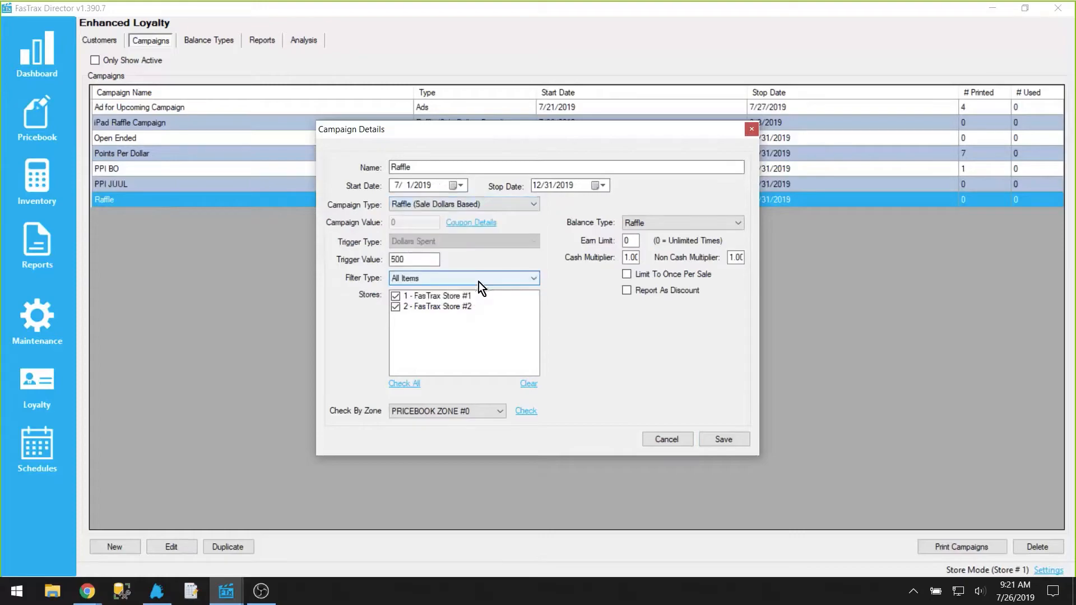
{"action": "double_click", "coordinate": [398, 259]}
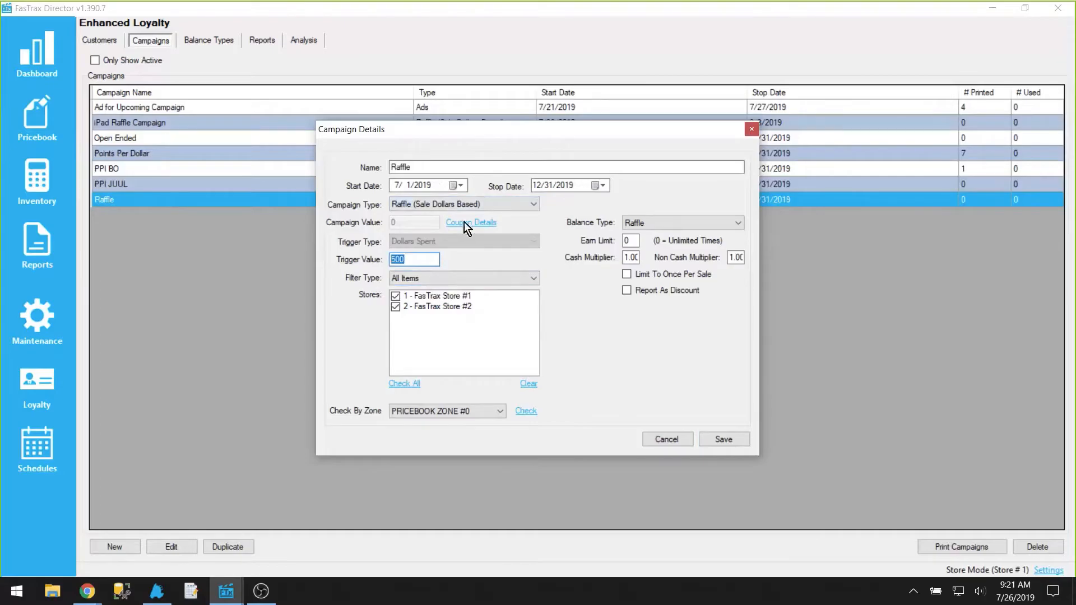
{"action": "left_click", "coordinate": [661, 445]}
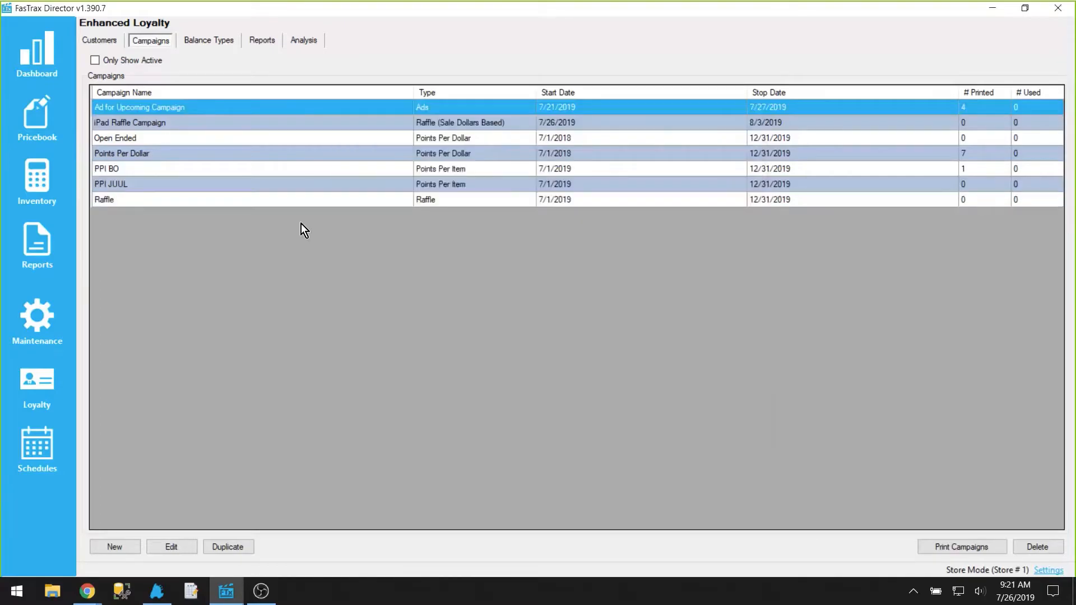
Step: Open the iPad Raffle Campaign details, inspect its trigger value, and cancel without saving
{"action": "double_click", "coordinate": [140, 125]}
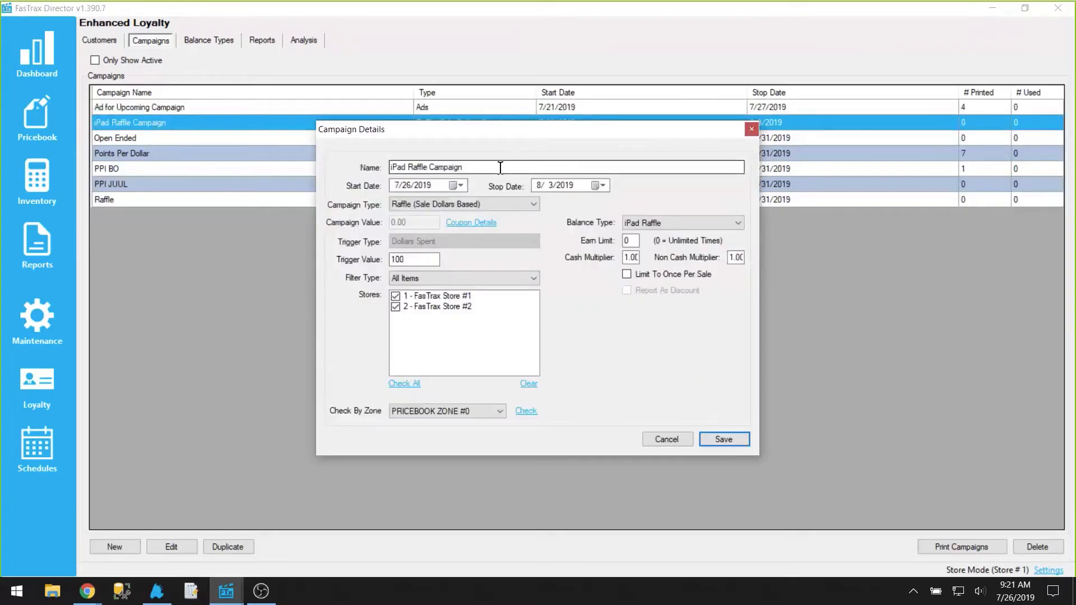
{"action": "left_click_drag", "start_coordinate": [413, 260], "coordinate": [367, 269]}
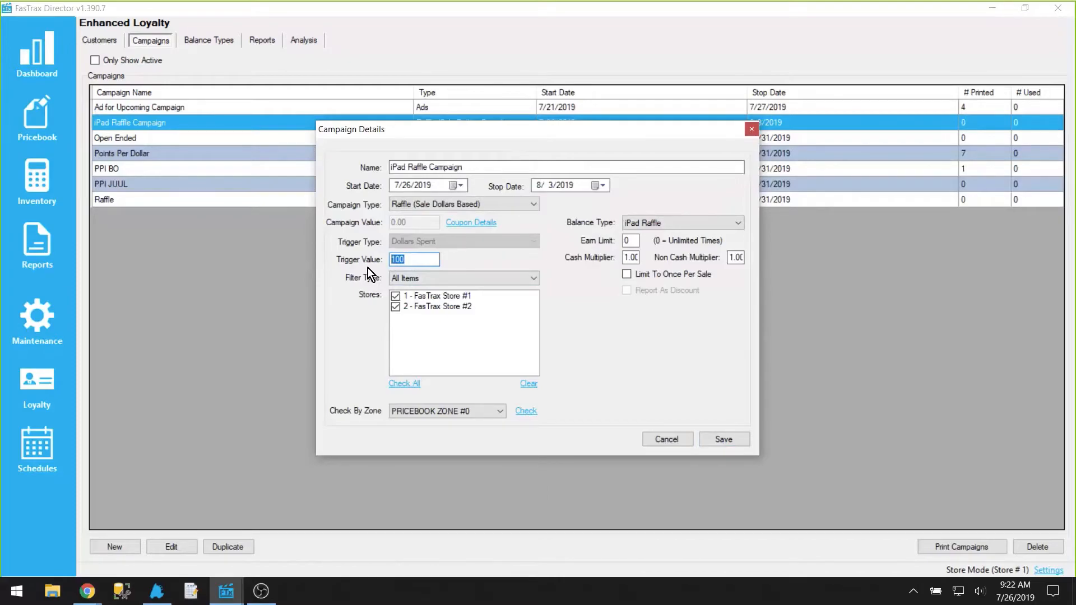
{"action": "left_click", "coordinate": [675, 436]}
Step: Switch to the POS and view the attached customer's loyalty balances, then close the balances list
{"action": "left_click", "coordinate": [163, 594]}
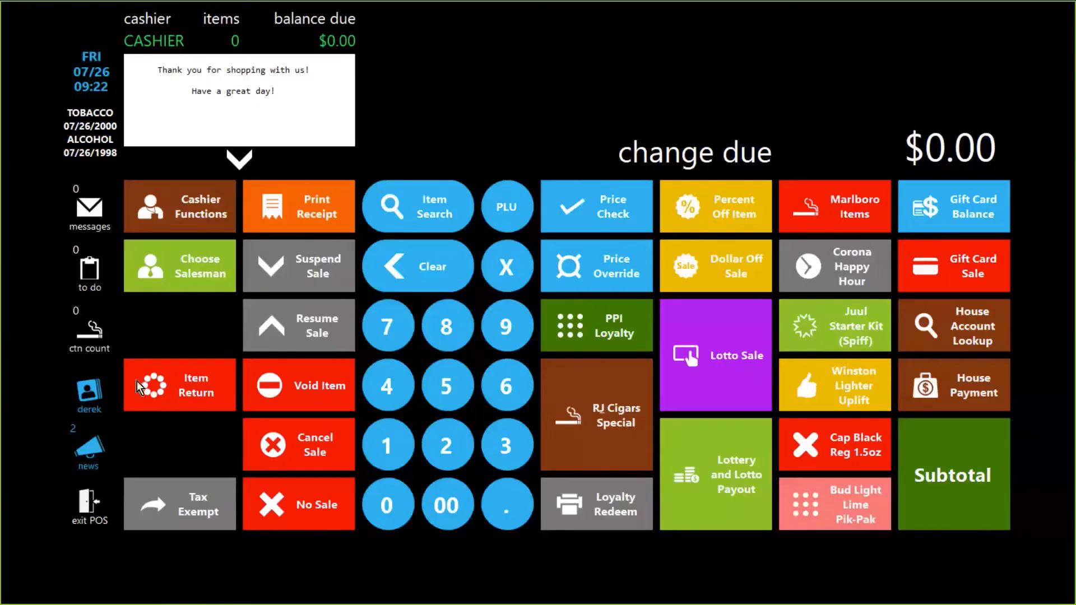
{"action": "left_click", "coordinate": [90, 393]}
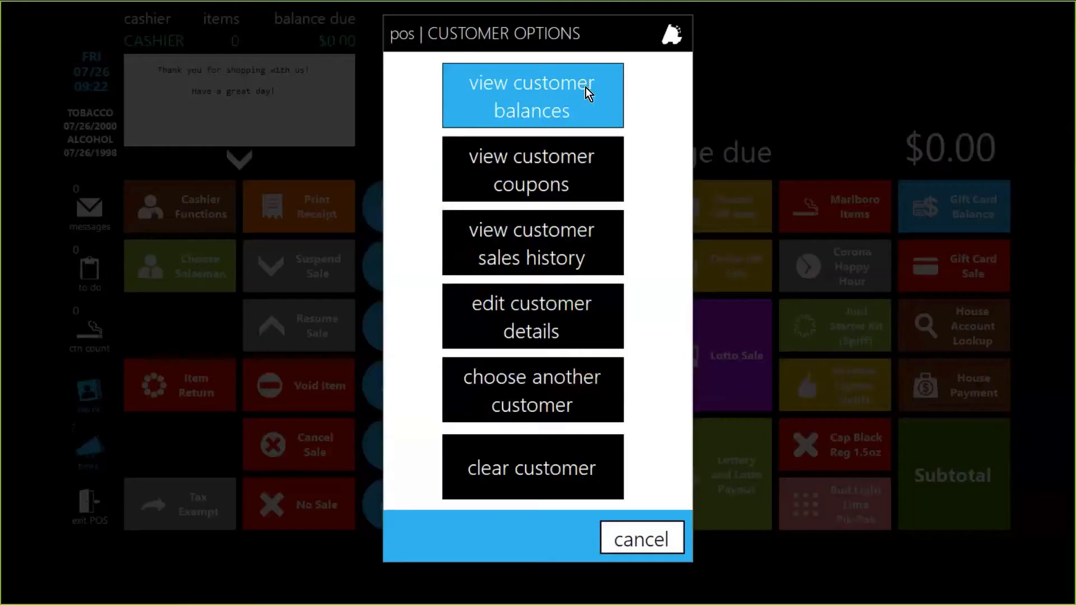
{"action": "left_click", "coordinate": [586, 88]}
{"action": "left_click", "coordinate": [882, 262]}
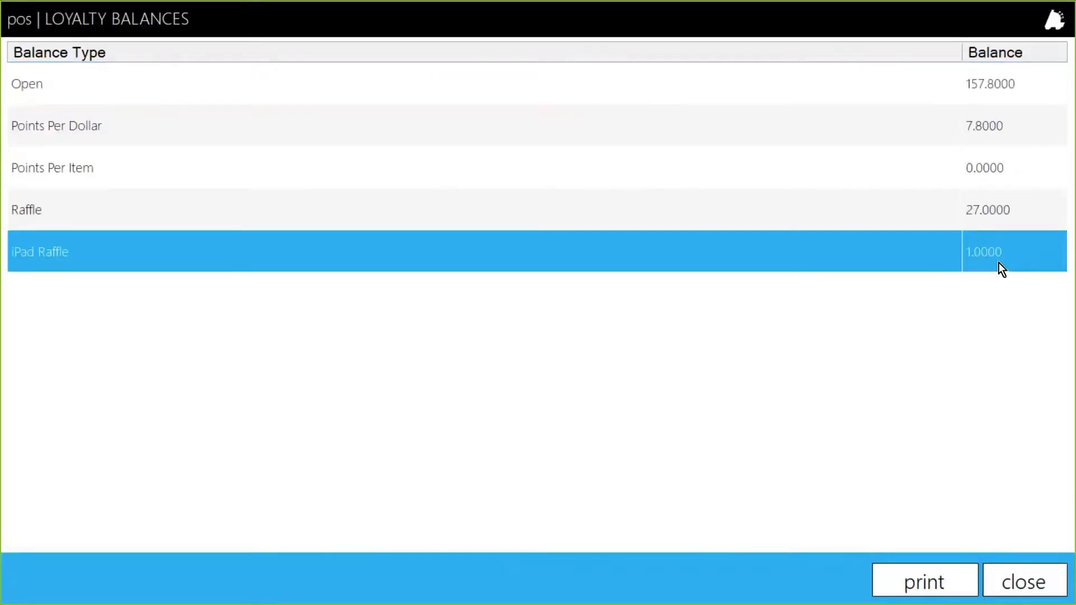
{"action": "left_click", "coordinate": [782, 227]}
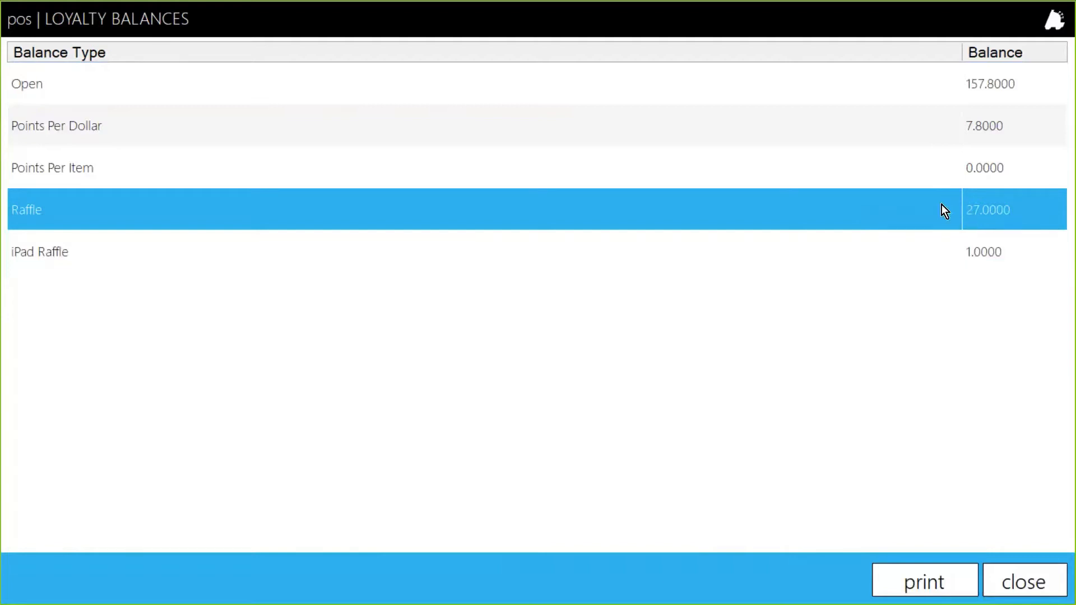
{"action": "left_click", "coordinate": [1024, 583]}
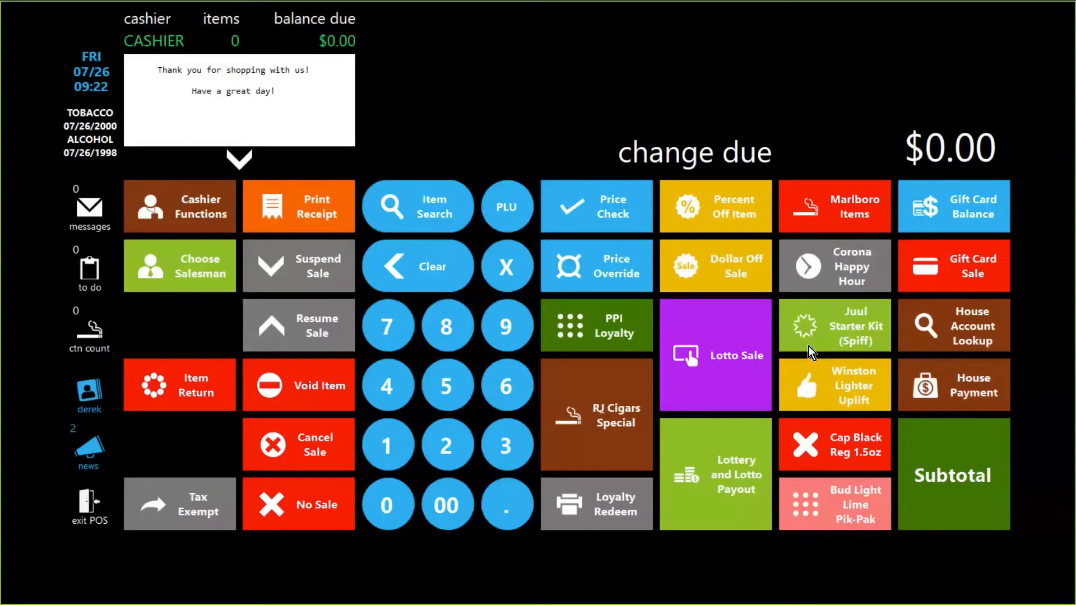
{"action": "left_click", "coordinate": [819, 330]}
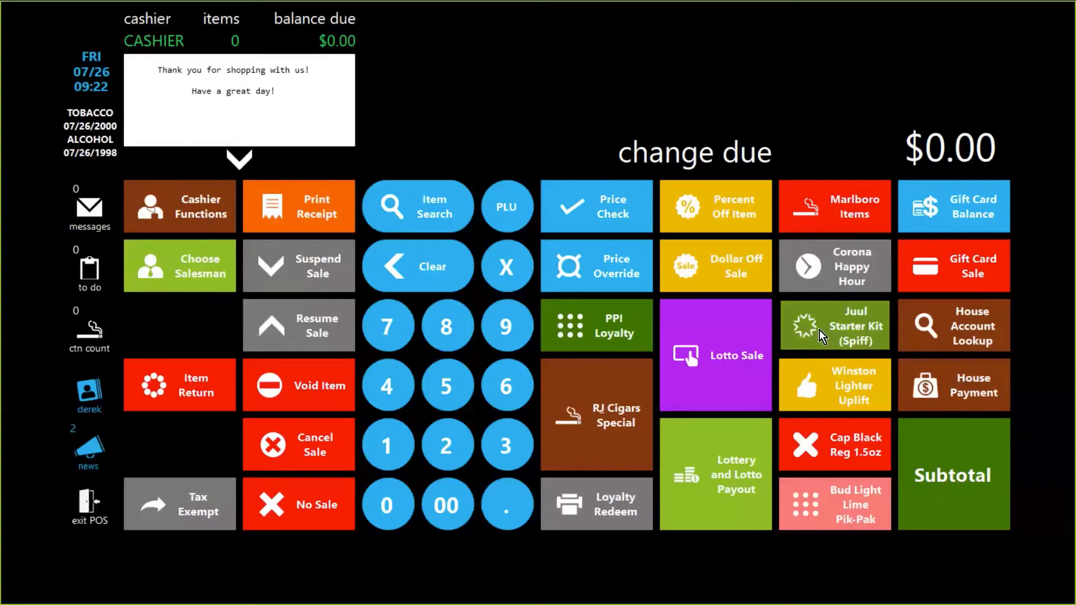
{"action": "left_click", "coordinate": [571, 316]}
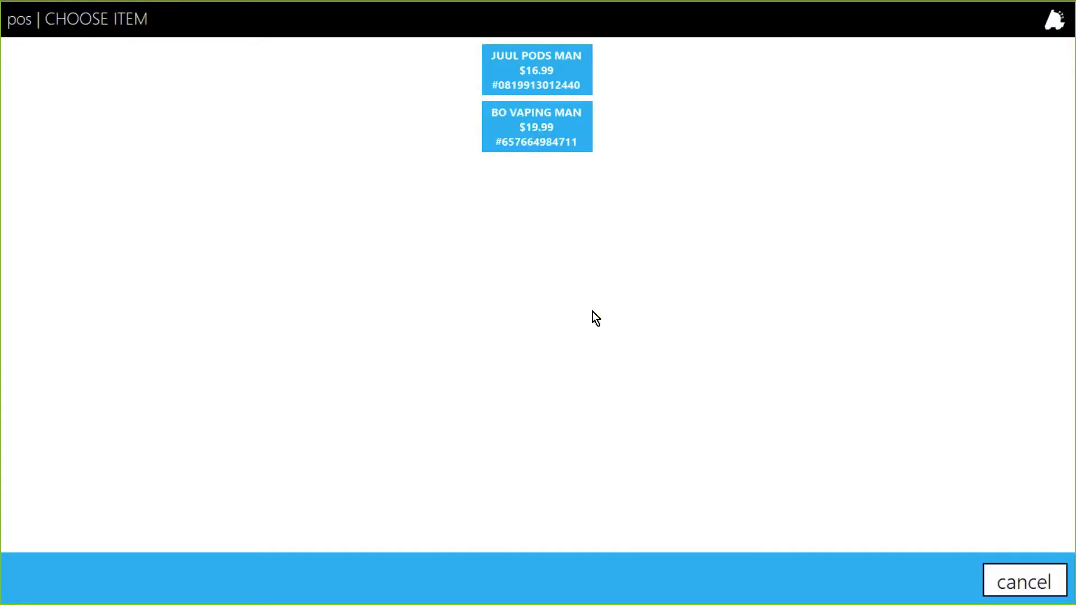
{"action": "left_click", "coordinate": [1001, 578]}
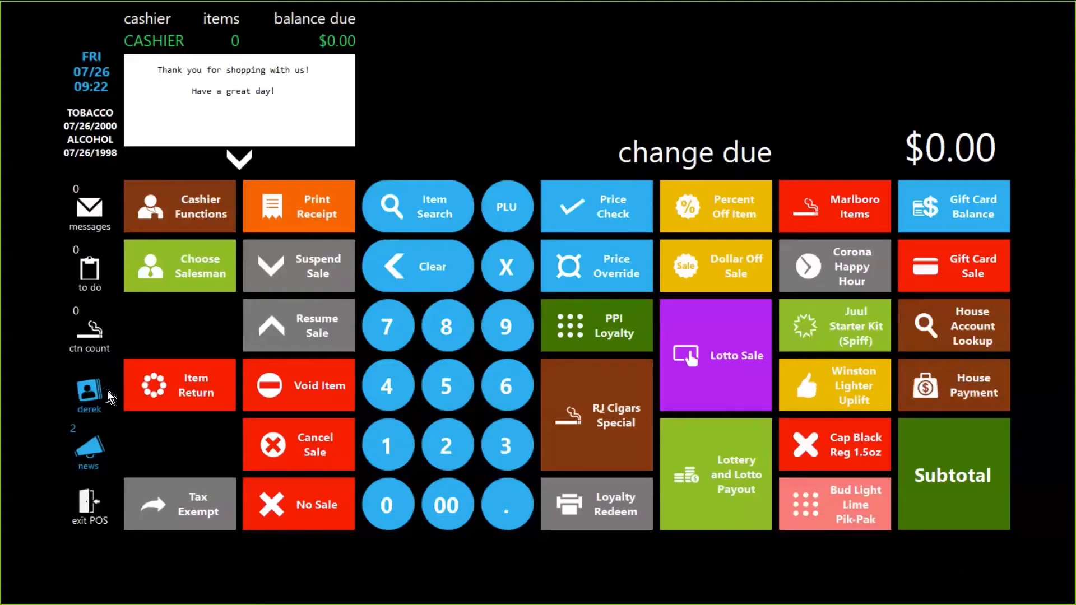
Step: Open the customer options and review each loyalty balance type for the customer before closing
{"action": "left_click", "coordinate": [89, 396]}
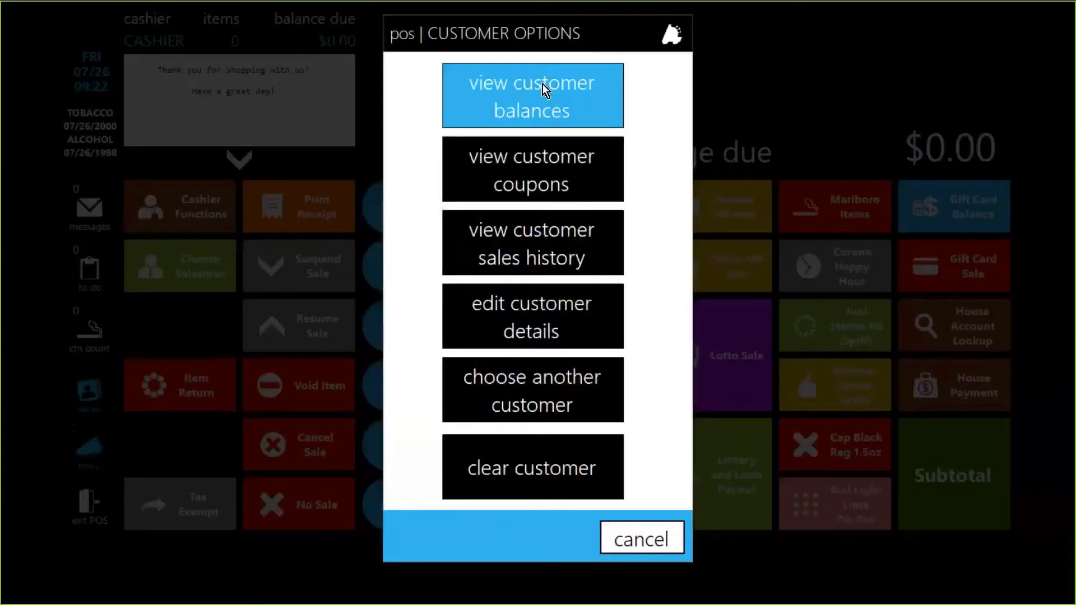
{"action": "left_click", "coordinate": [542, 84]}
{"action": "left_click", "coordinate": [149, 172]}
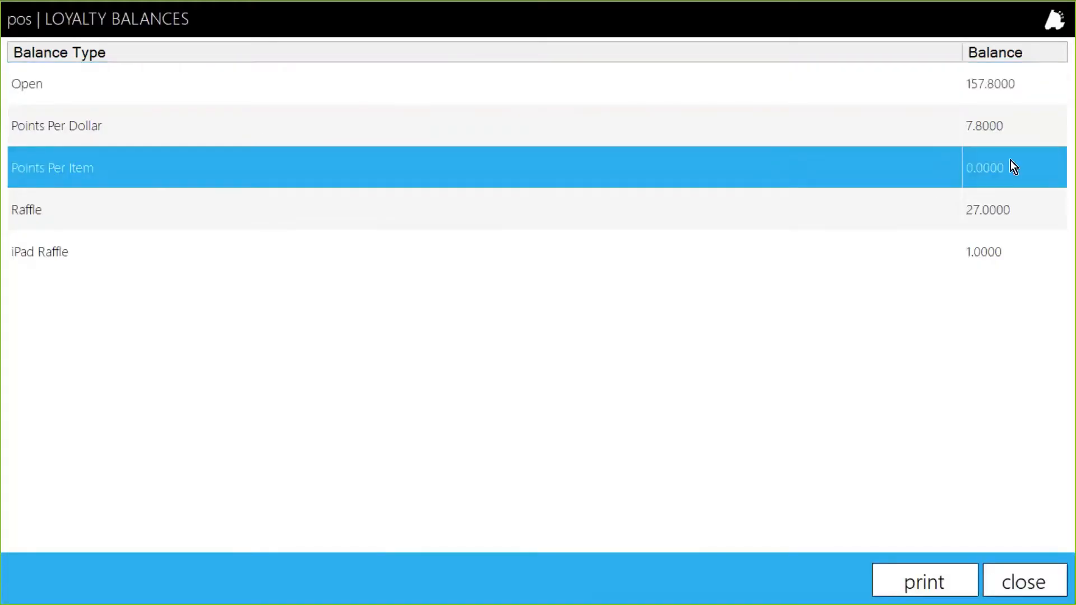
{"action": "left_click", "coordinate": [915, 261]}
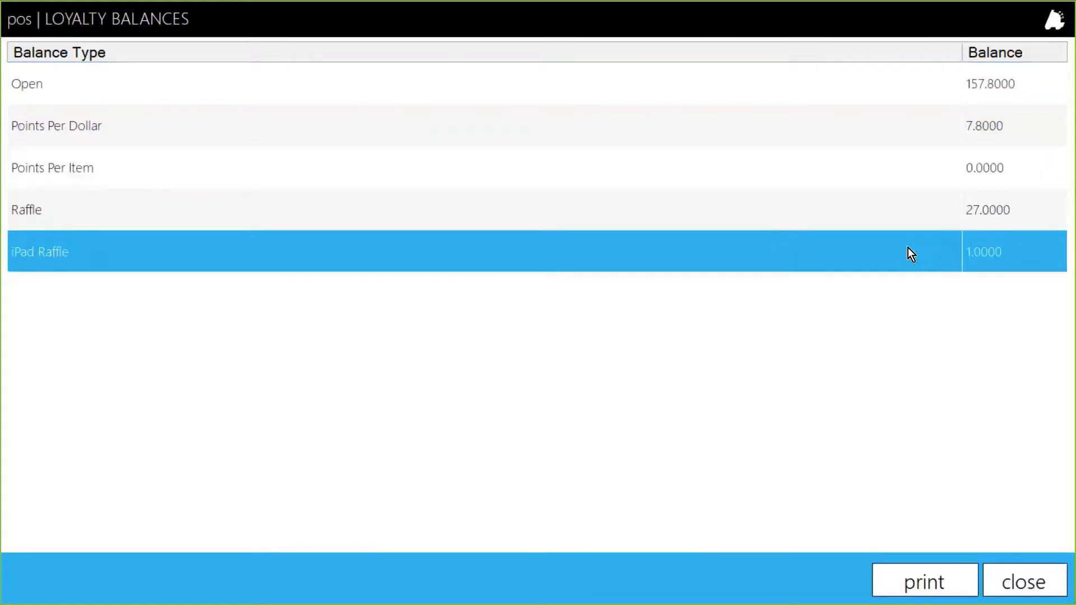
{"action": "left_click", "coordinate": [989, 214]}
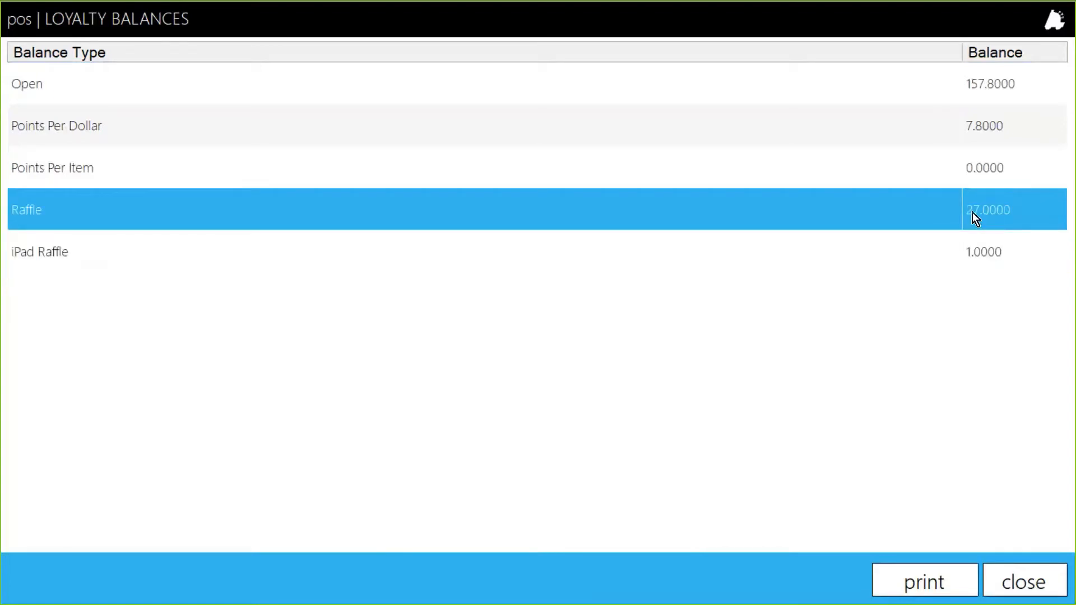
{"action": "left_click", "coordinate": [1043, 585]}
Step: Ring up JUUL PODS MAN from PPI Loyalty, mark the age as visually verified, subtotal and pay cash
{"action": "left_click", "coordinate": [586, 331]}
{"action": "left_click", "coordinate": [536, 75]}
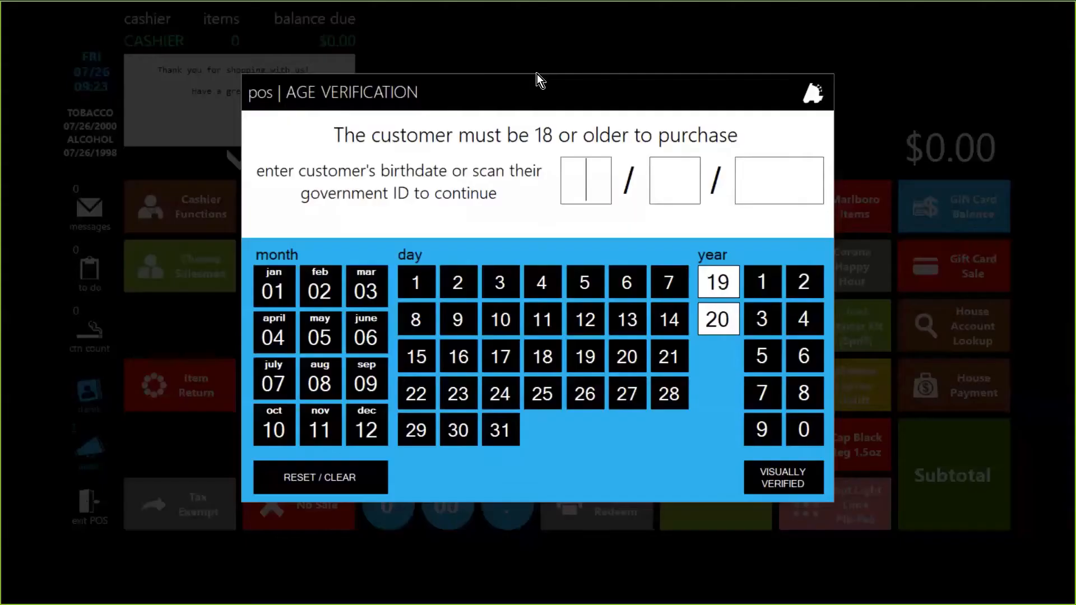
{"action": "left_click", "coordinate": [798, 482]}
{"action": "left_click", "coordinate": [966, 477]}
{"action": "left_click", "coordinate": [613, 321]}
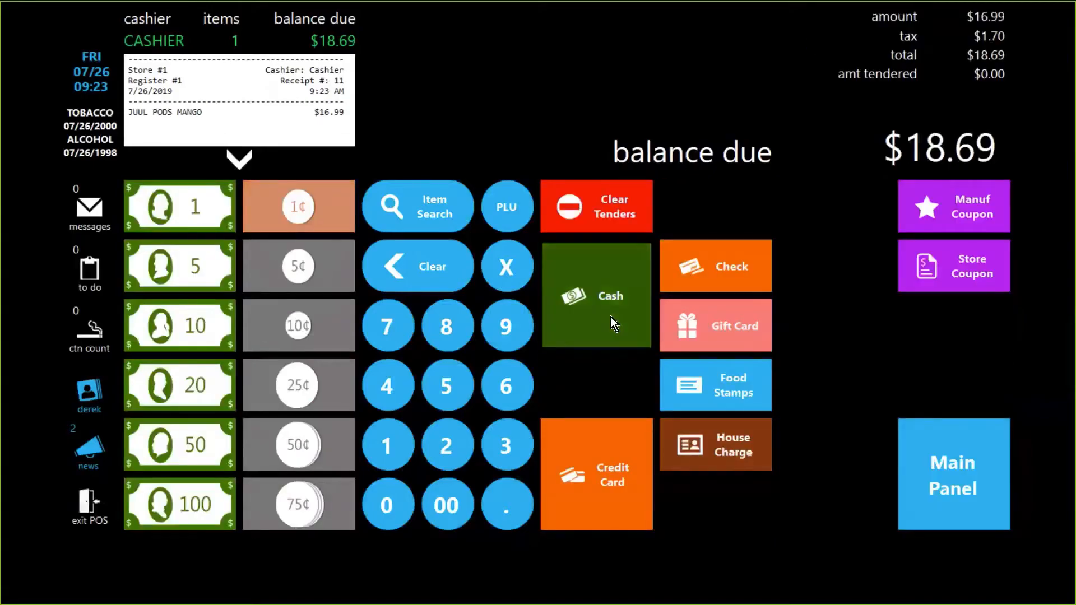
Step: Search the customer list and attach the demo loyalty customer to the register again
{"action": "left_click", "coordinate": [89, 391]}
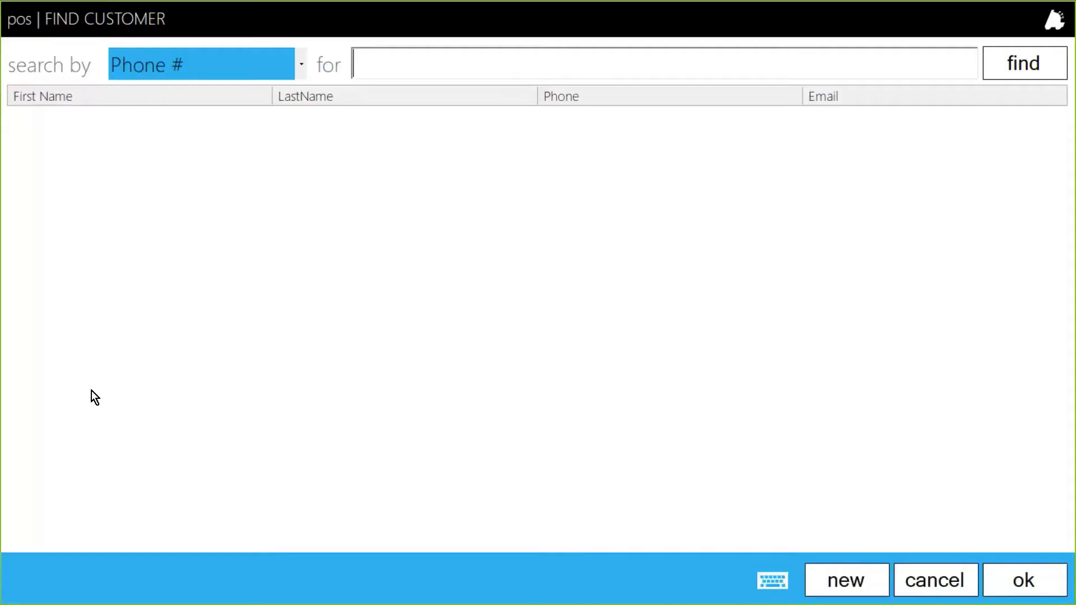
{"action": "left_click", "coordinate": [1045, 56]}
{"action": "double_click", "coordinate": [92, 213]}
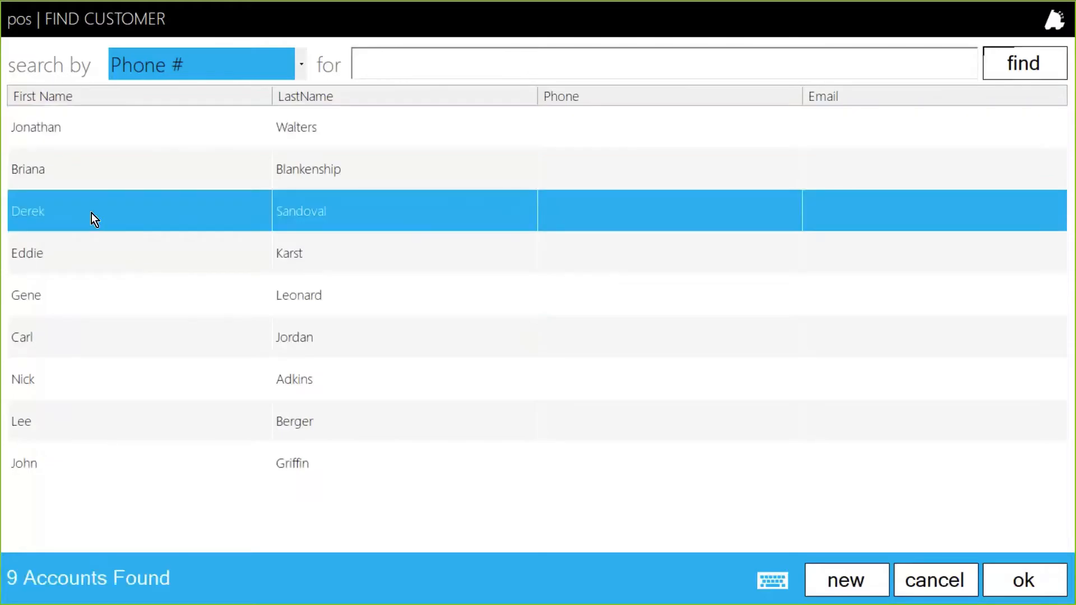
Step: View the customer's updated loyalty balances after the JUUL sale, then close the list
{"action": "left_click", "coordinate": [94, 390]}
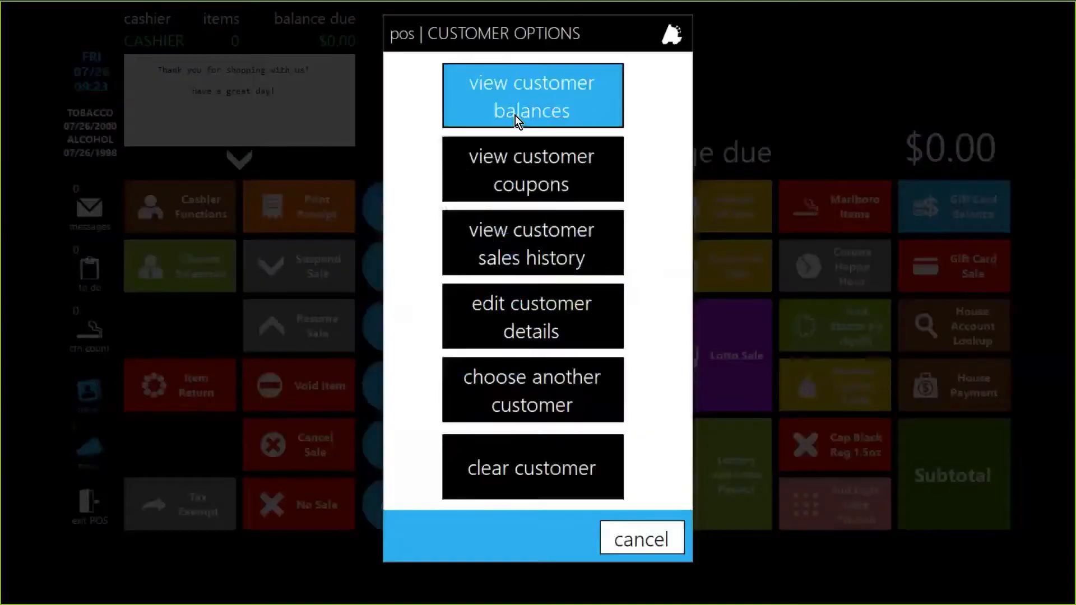
{"action": "left_click", "coordinate": [516, 115]}
{"action": "left_click", "coordinate": [919, 217]}
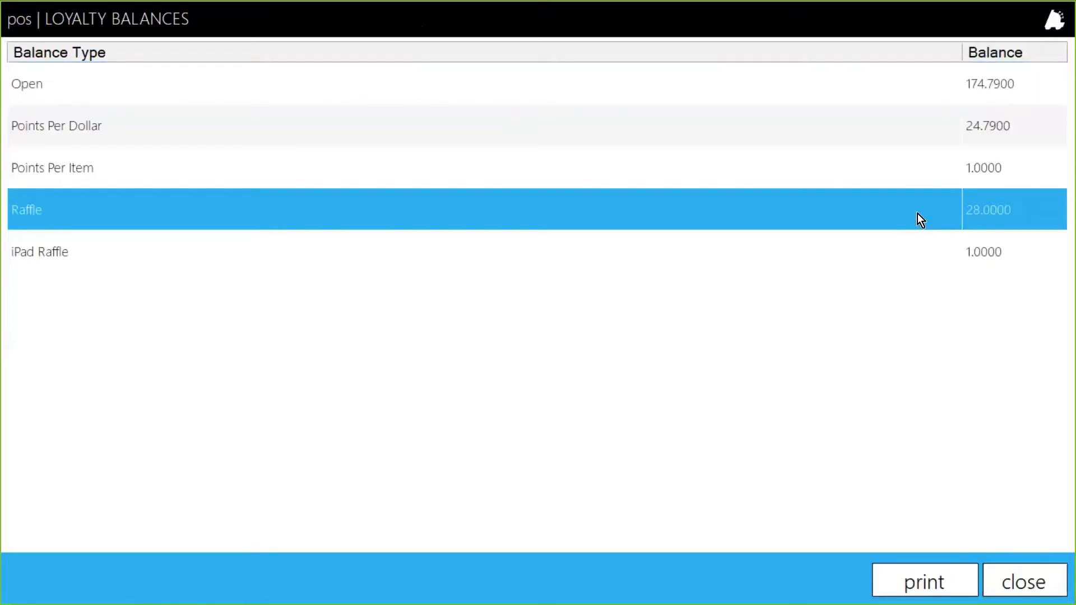
{"action": "left_click", "coordinate": [967, 168]}
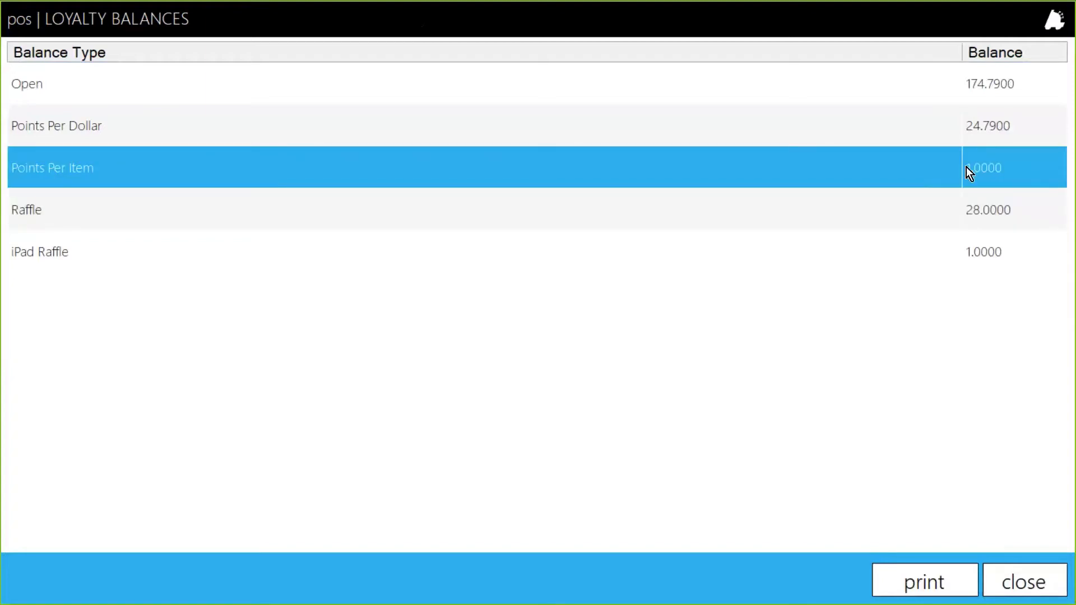
{"action": "left_click", "coordinate": [997, 248]}
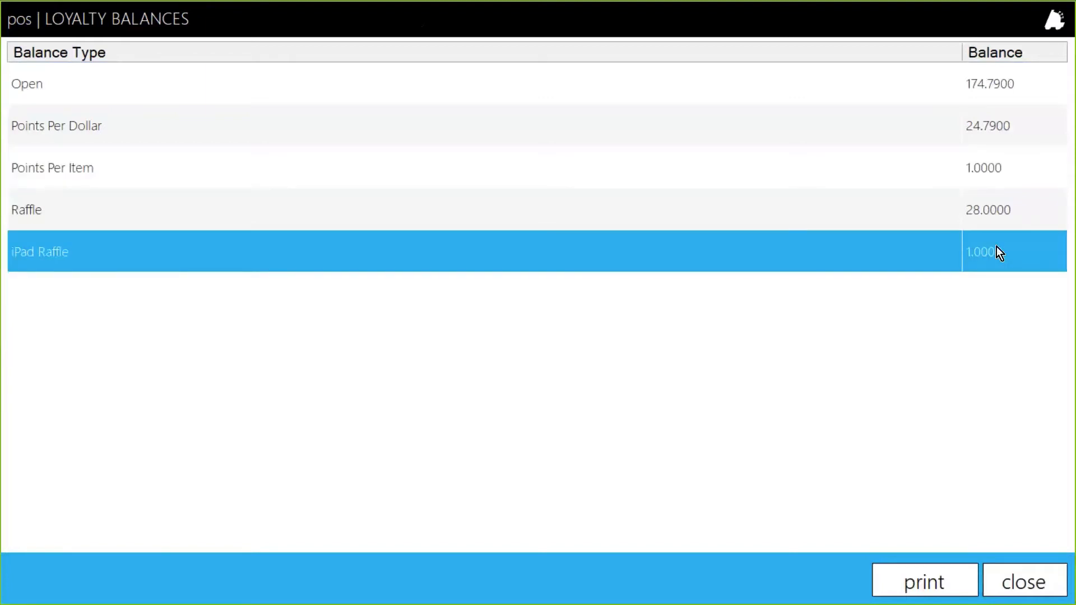
{"action": "left_click", "coordinate": [1017, 580]}
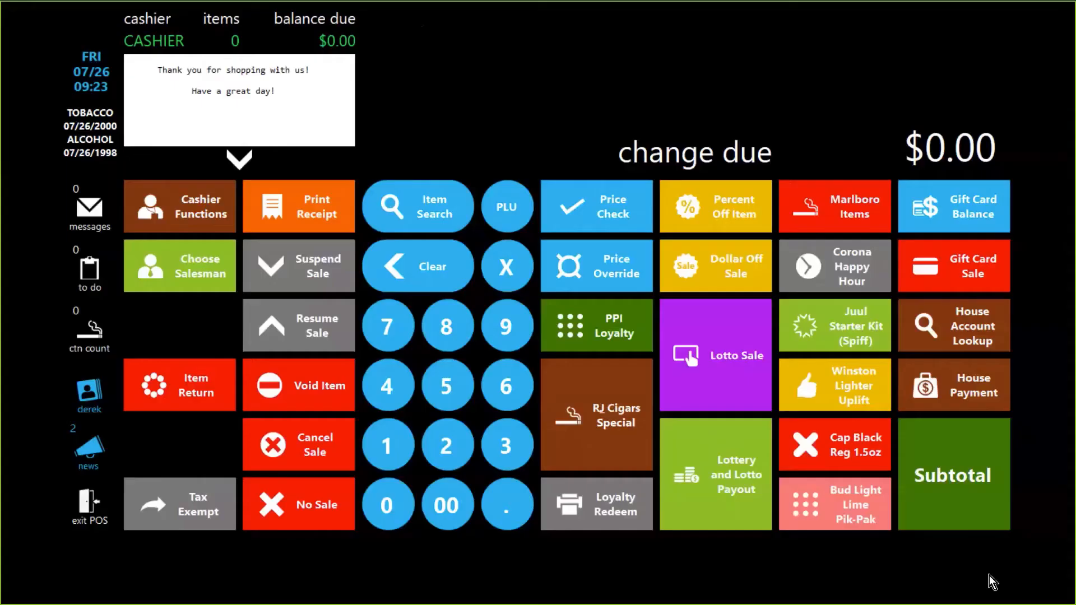
Step: Ring up BO VAPING MAN from PPI Loyalty, mark the age as visually verified, subtotal and pay cash
{"action": "left_click", "coordinate": [603, 339]}
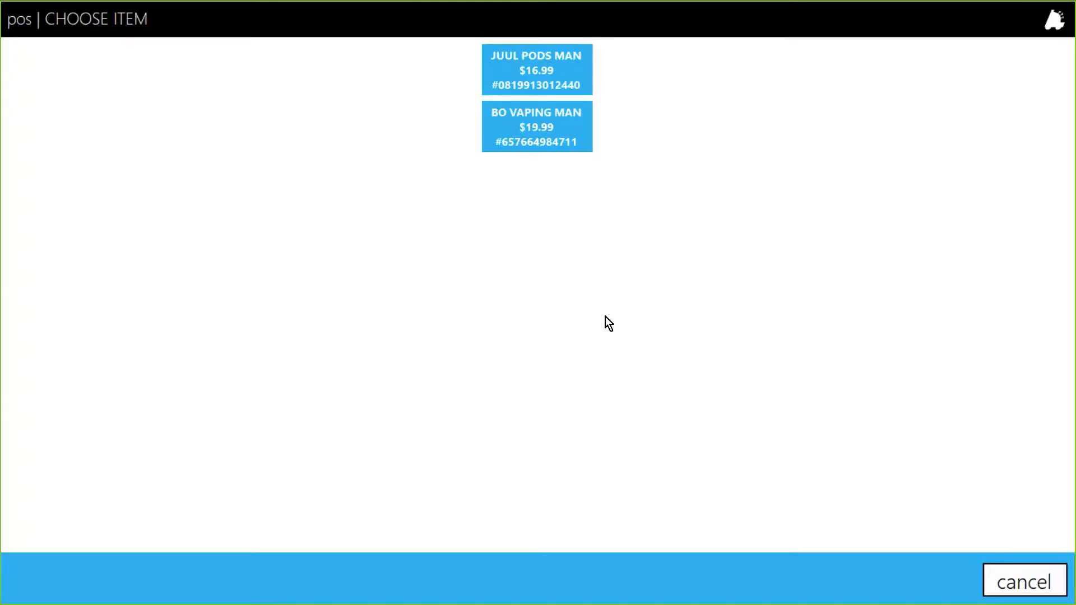
{"action": "left_click", "coordinate": [536, 141]}
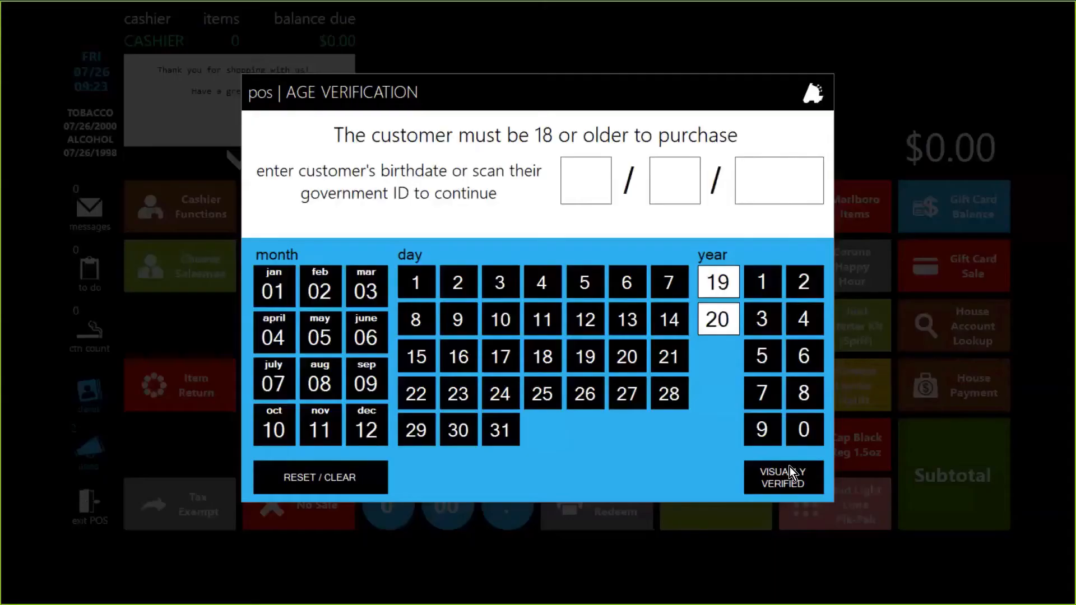
{"action": "left_click", "coordinate": [795, 482]}
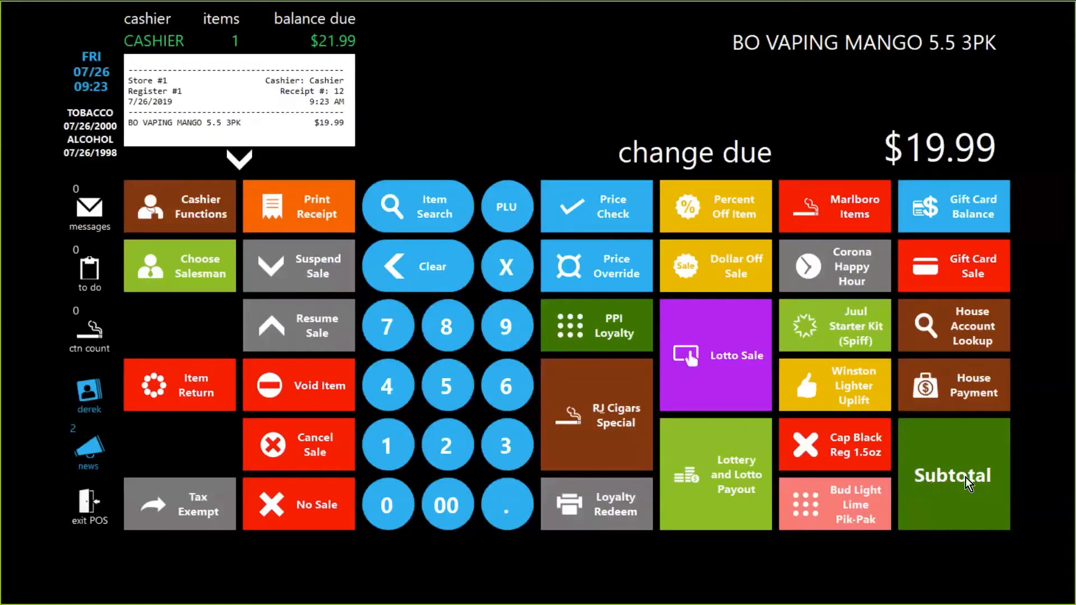
{"action": "left_click", "coordinate": [966, 476]}
{"action": "left_click", "coordinate": [572, 294]}
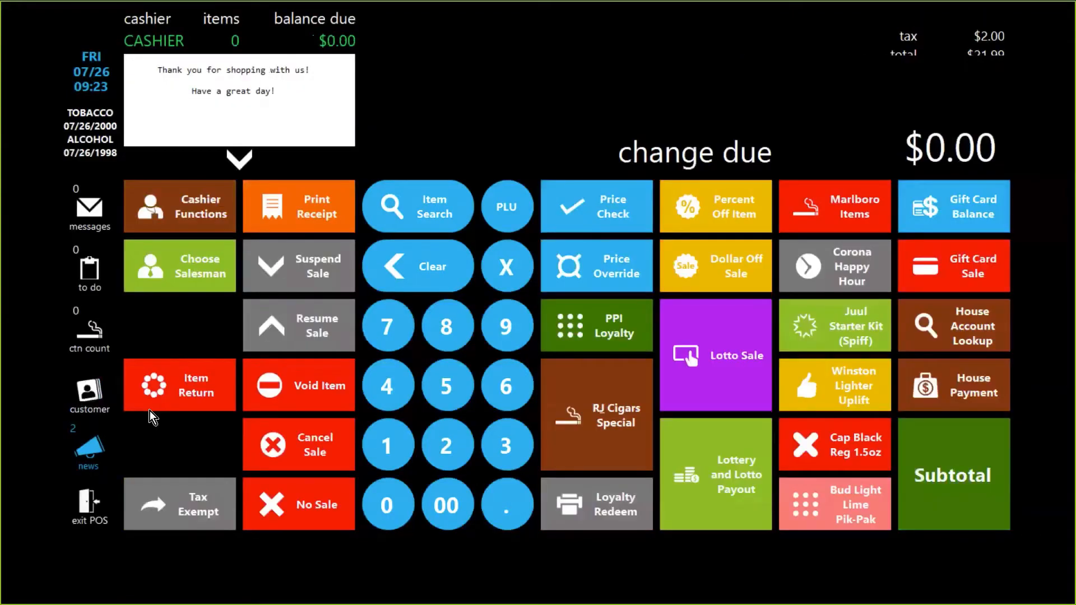
Step: Find and attach the same loyalty customer to the register from the customer list
{"action": "left_click", "coordinate": [87, 391]}
{"action": "left_click", "coordinate": [1015, 73]}
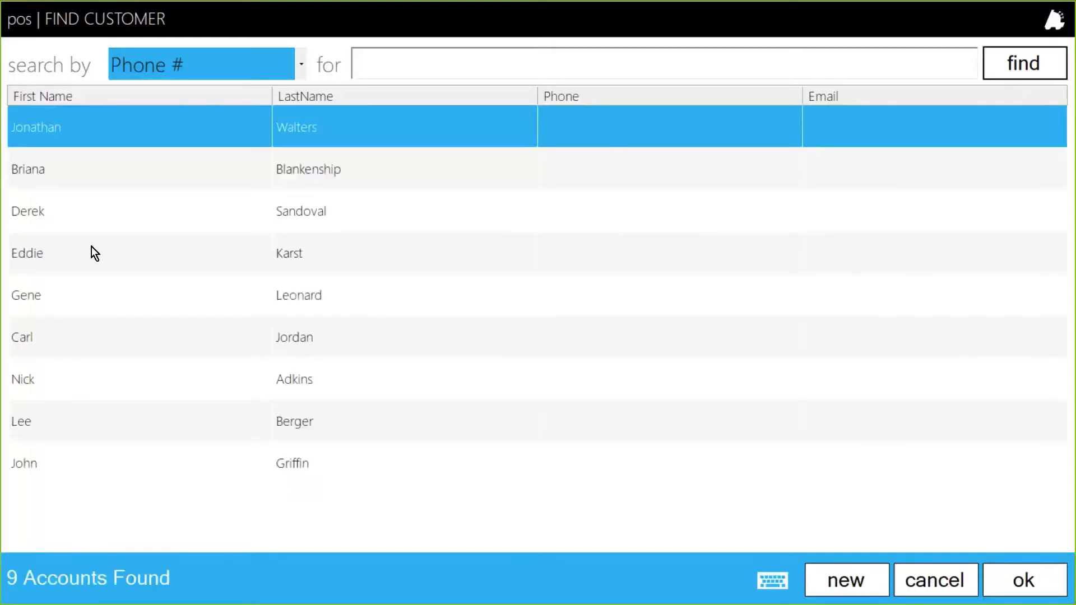
{"action": "left_click", "coordinate": [63, 212]}
{"action": "left_click", "coordinate": [62, 210]}
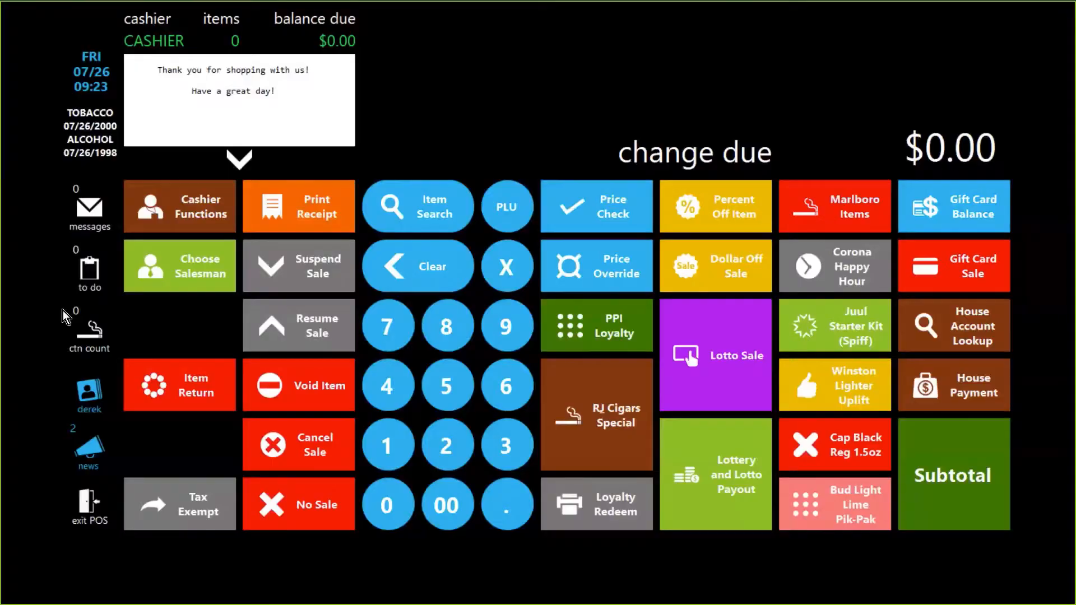
Step: Review the customer's loyalty balances after the BO vaping sale, then close the balances list
{"action": "left_click", "coordinate": [88, 396]}
{"action": "left_click", "coordinate": [509, 98]}
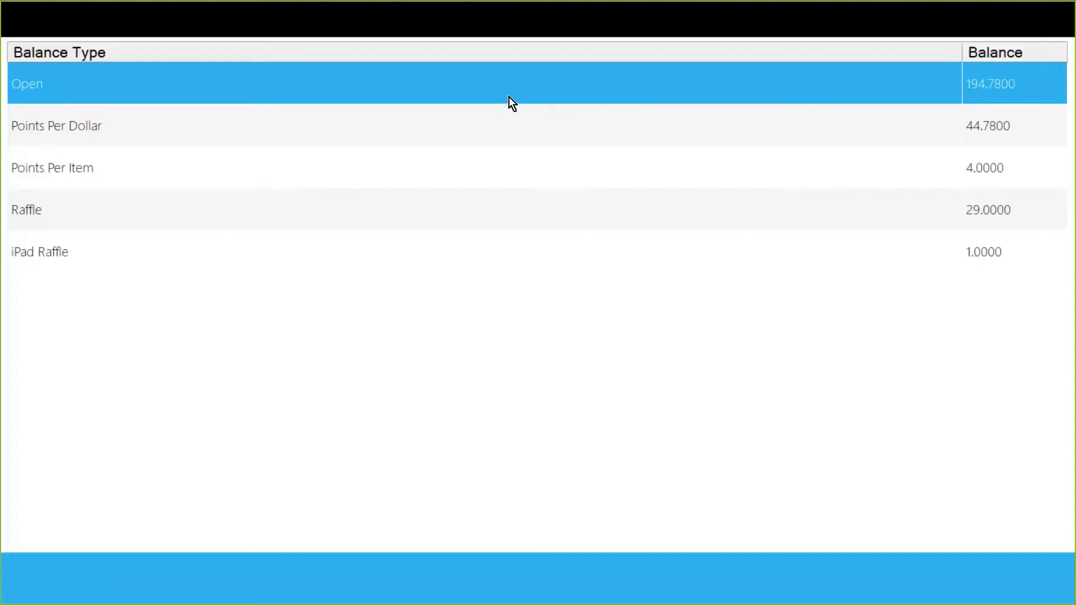
{"action": "left_click", "coordinate": [402, 210]}
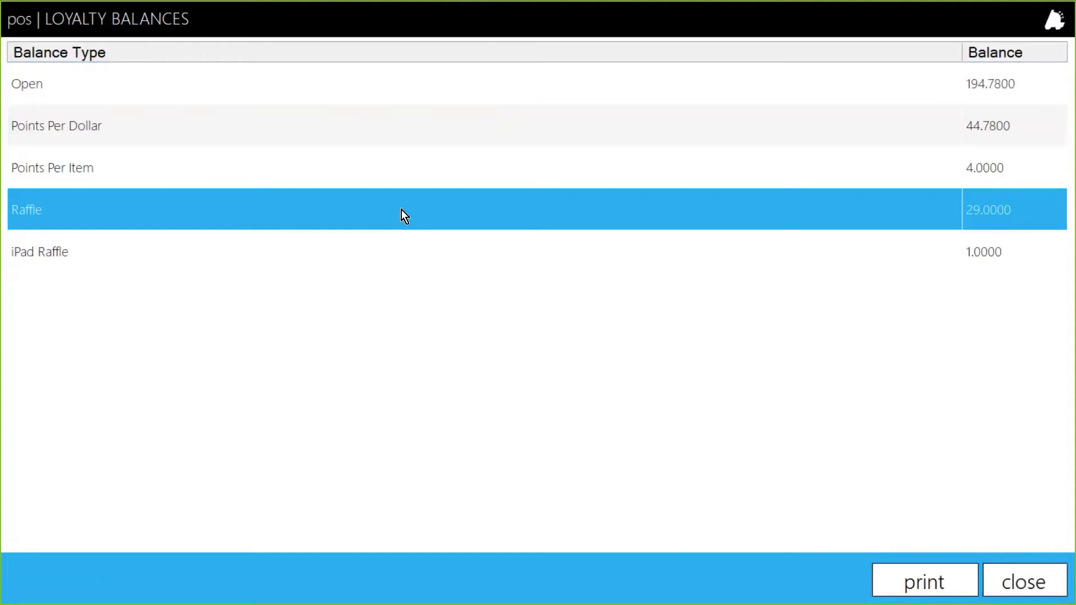
{"action": "left_click", "coordinate": [288, 249]}
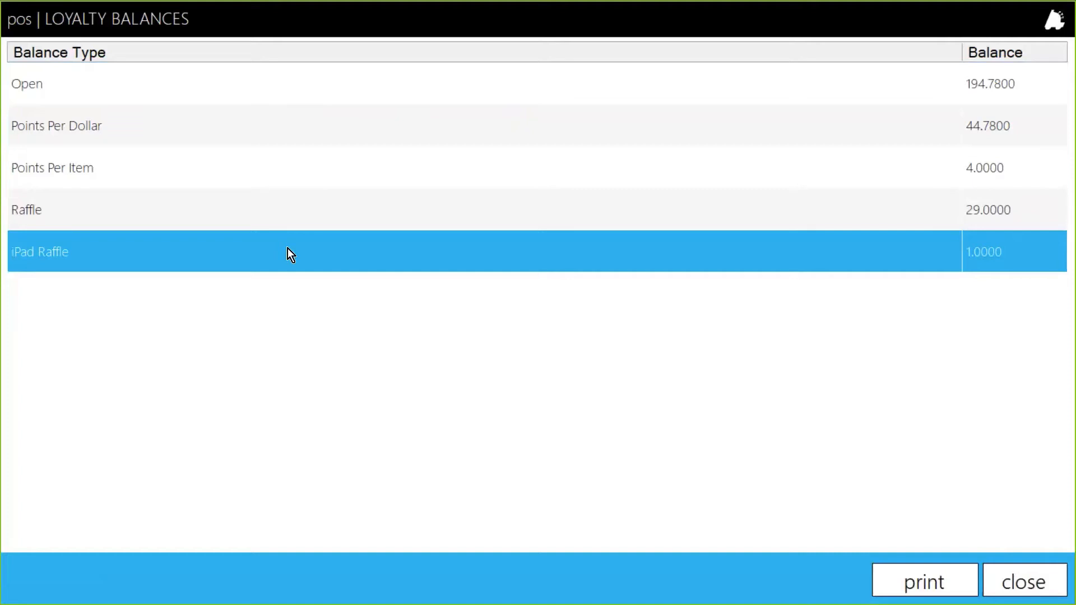
{"action": "left_click", "coordinate": [149, 183]}
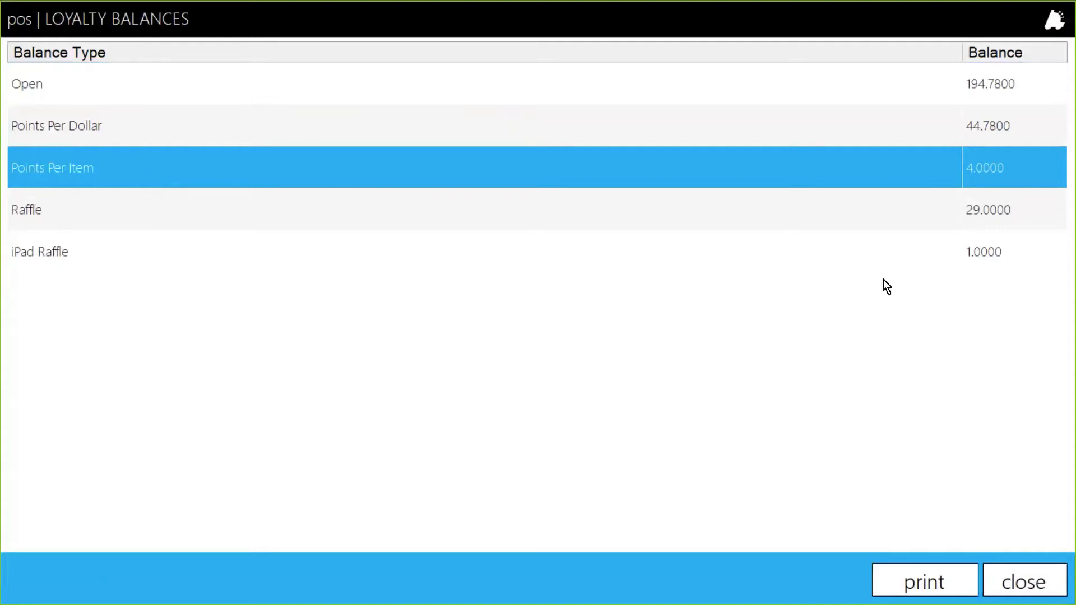
{"action": "left_click", "coordinate": [916, 256]}
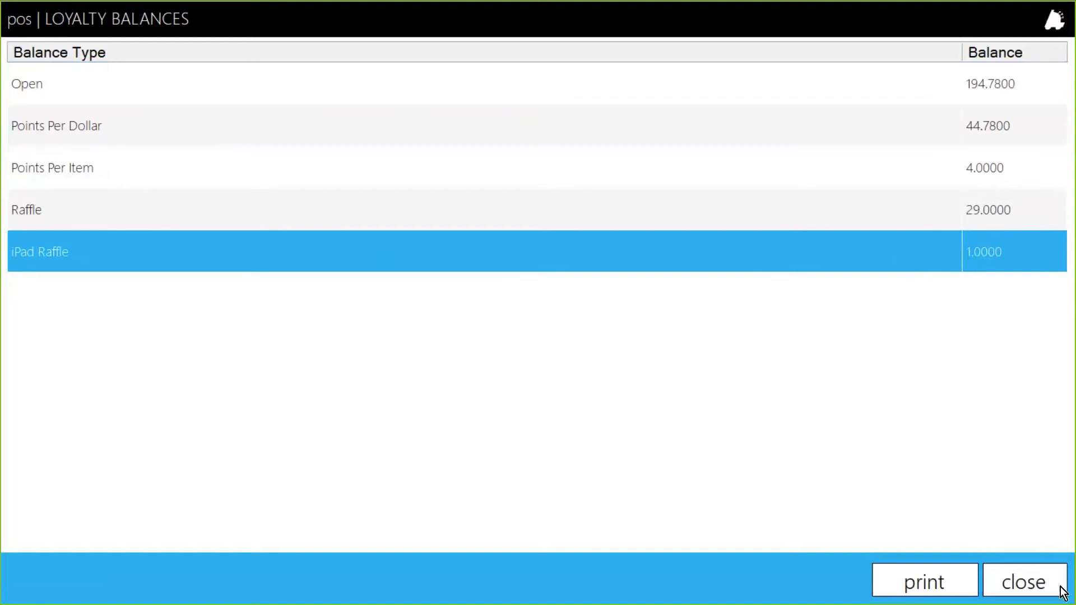
{"action": "left_click", "coordinate": [1030, 583]}
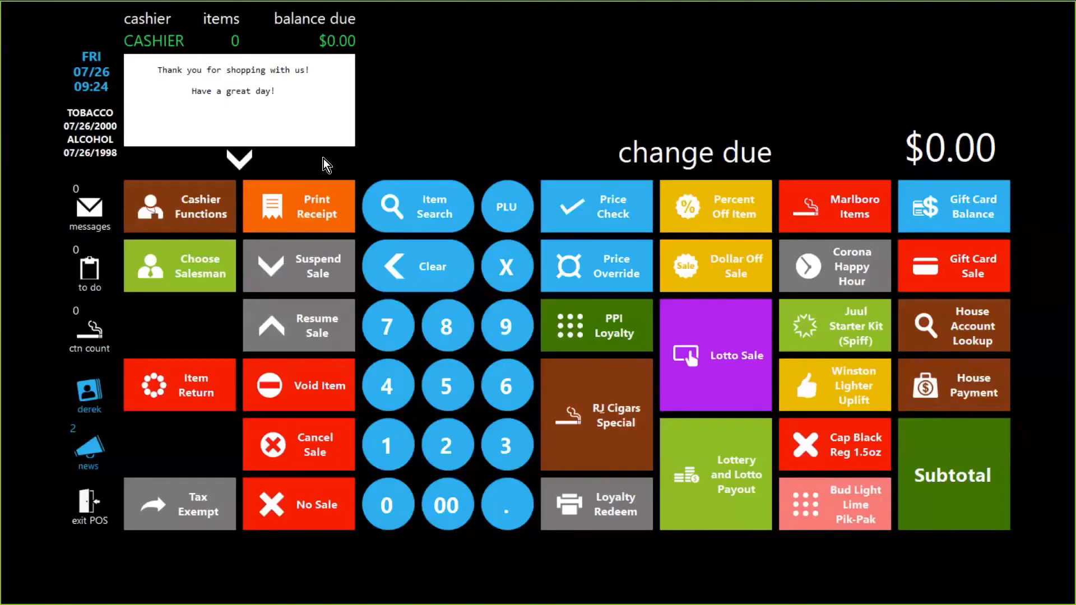
Step: Switch to Director, open the iPad Raffle Campaign's details to review its settings, and cancel the dialog
{"action": "key", "text": "alt+Tab"}
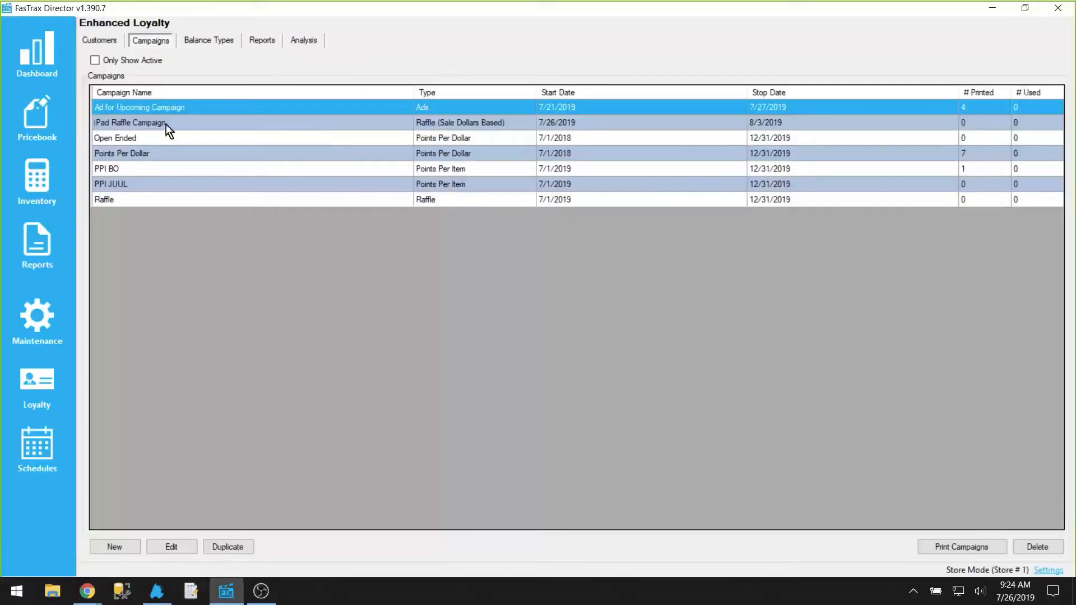
{"action": "double_click", "coordinate": [132, 125]}
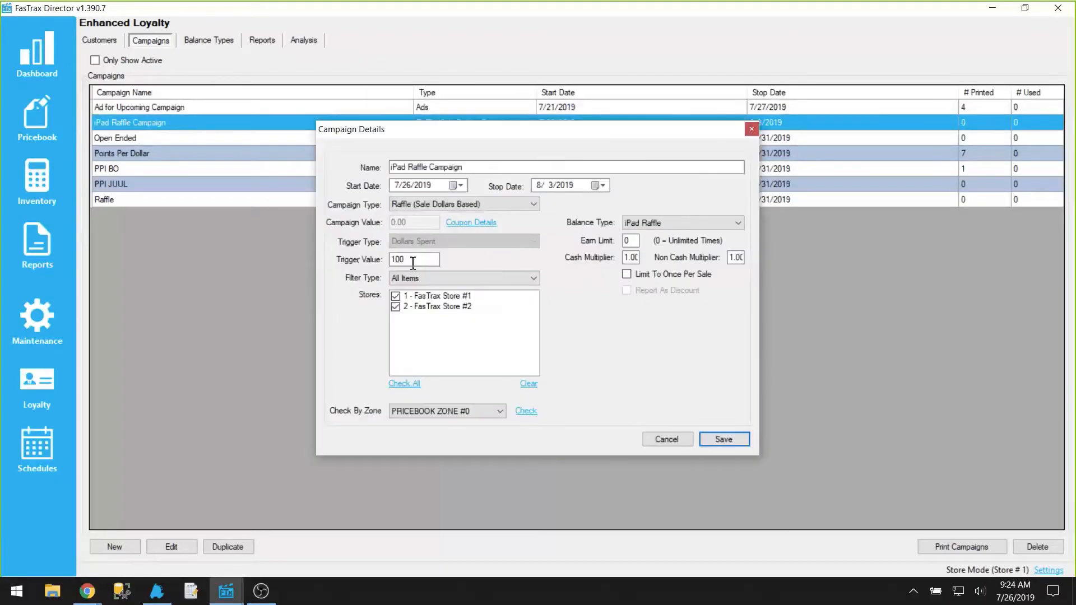
{"action": "left_click", "coordinate": [679, 438]}
Step: Return to the register and attach the loyalty customer from the customer list
{"action": "key", "text": "alt+Tab"}
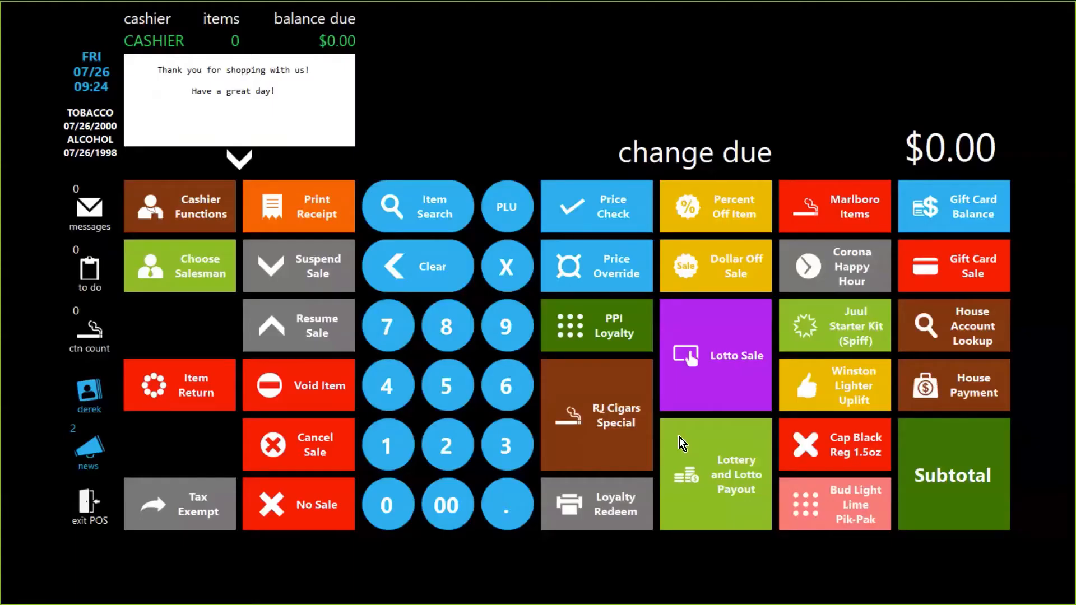
{"action": "left_click", "coordinate": [86, 392]}
{"action": "left_click", "coordinate": [492, 454]}
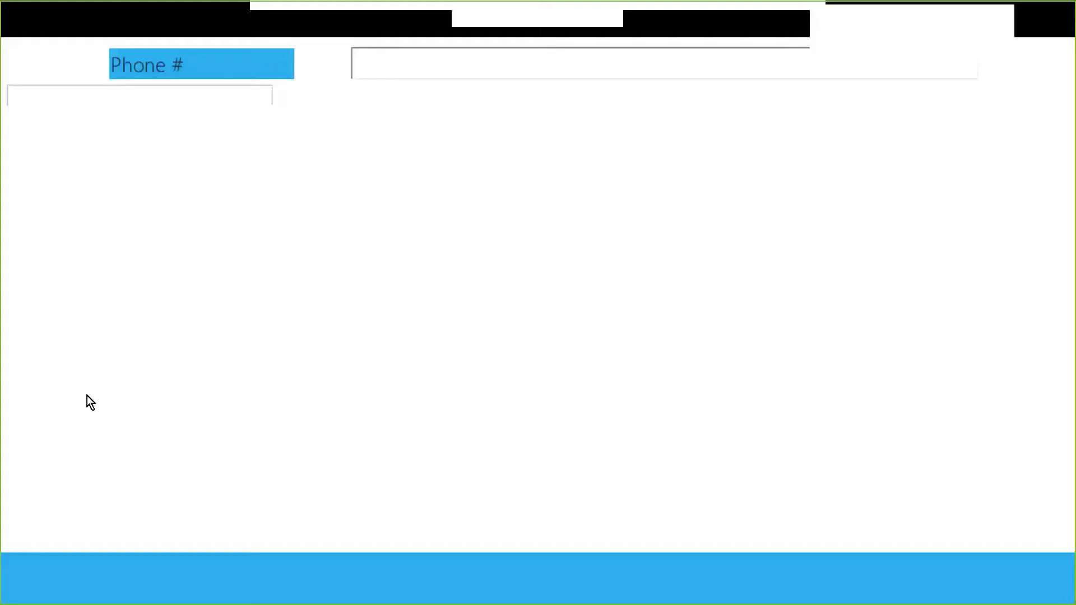
{"action": "left_click", "coordinate": [1020, 66]}
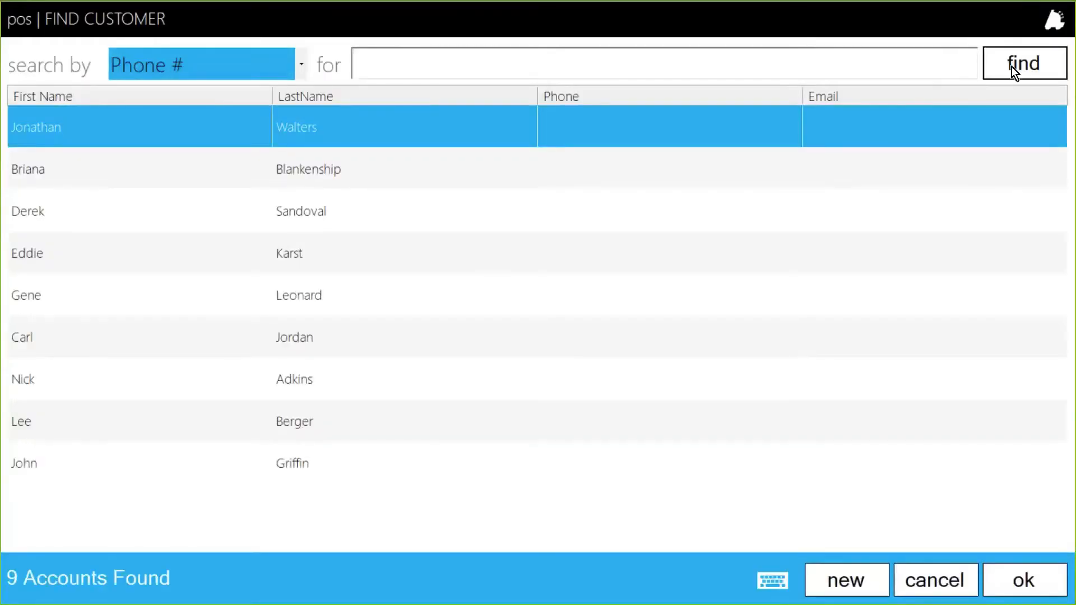
{"action": "double_click", "coordinate": [294, 296]}
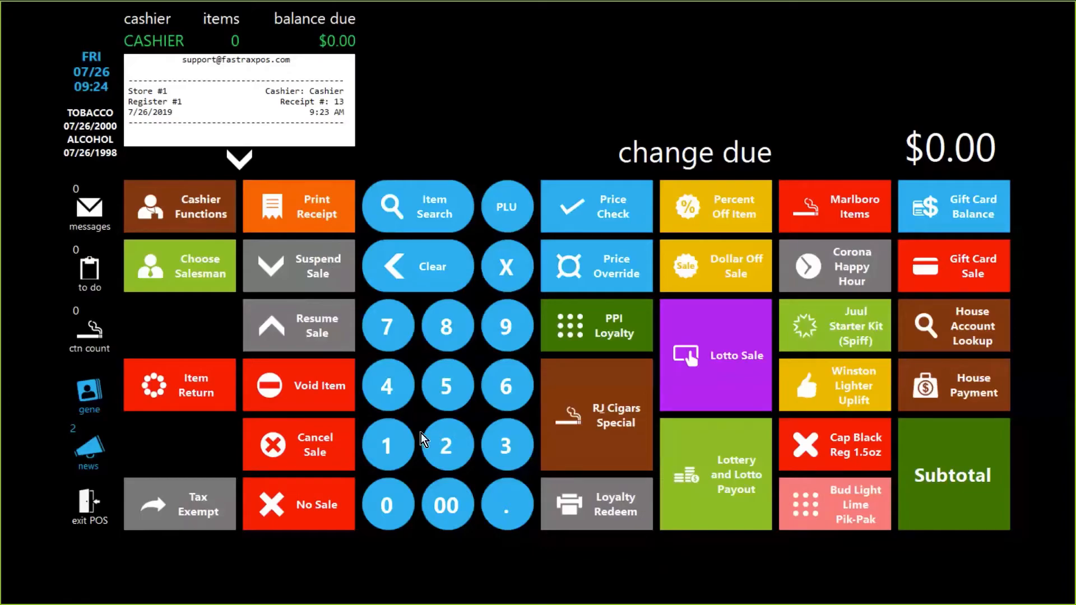
Step: Ring up 11 packs with the Winston Lighter Uplift item and mark the customer's age as visually verified
{"action": "left_click", "coordinate": [377, 448]}
{"action": "left_click", "coordinate": [378, 447]}
{"action": "left_click", "coordinate": [507, 267]}
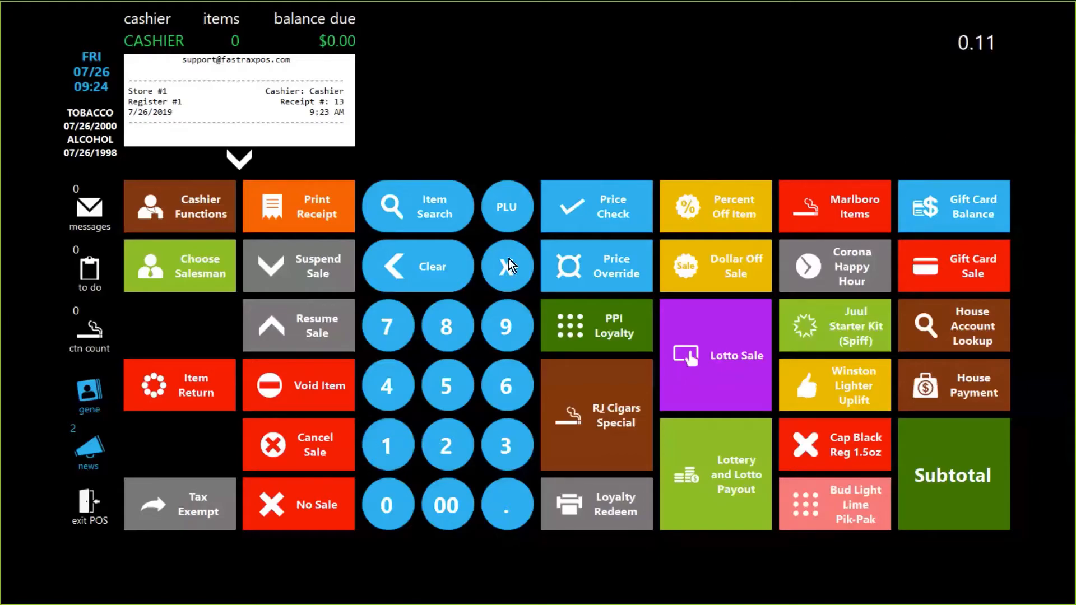
{"action": "left_click", "coordinate": [780, 392]}
{"action": "left_click", "coordinate": [514, 73]}
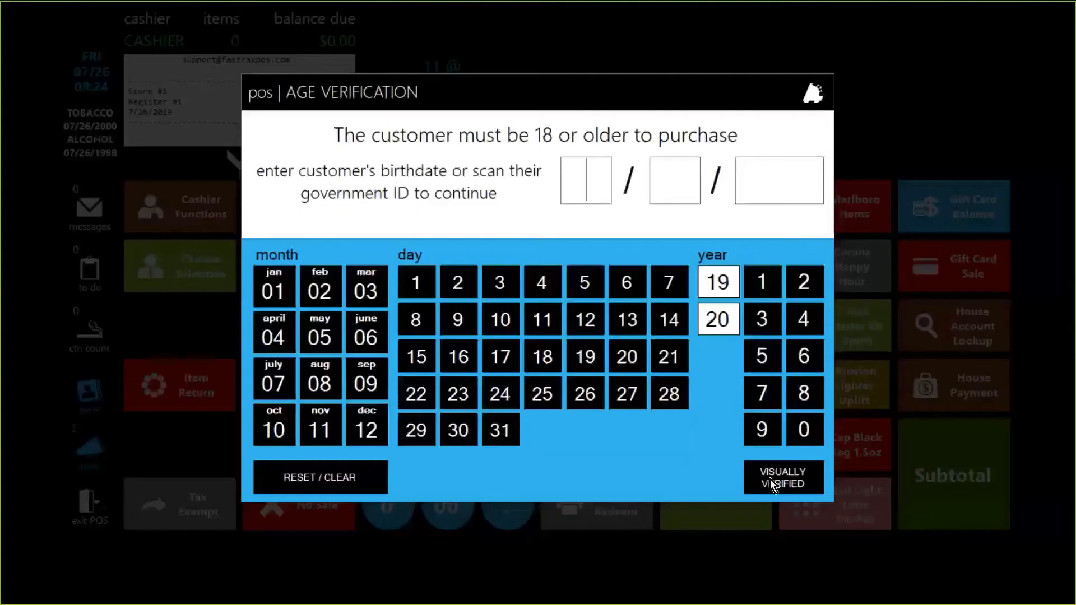
{"action": "left_click", "coordinate": [770, 479]}
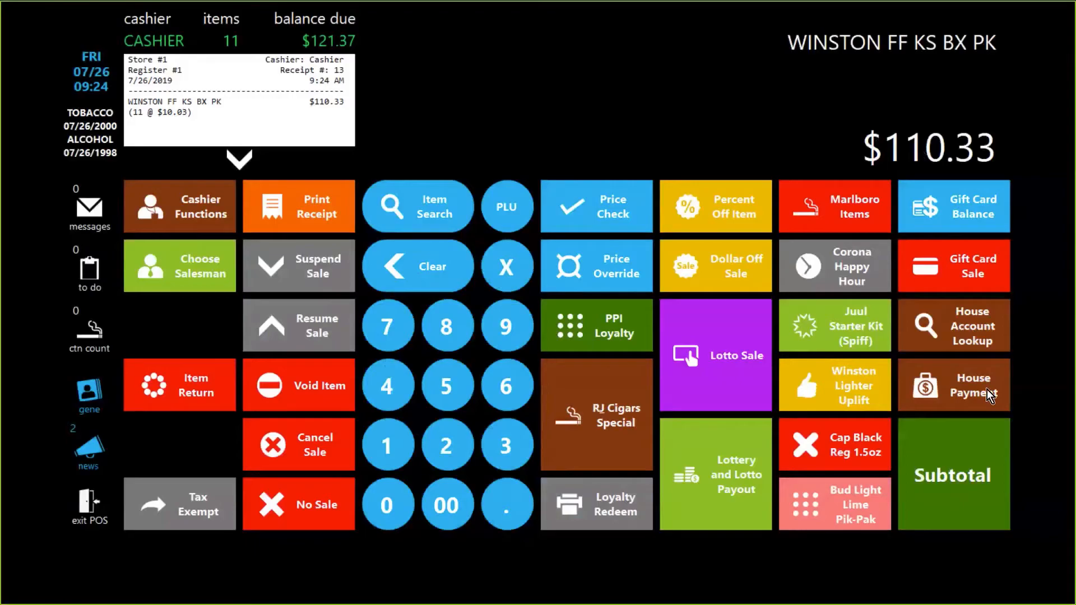
Step: Subtotal the sale, decline the free lighter uplift offer, and pay in cash
{"action": "left_click", "coordinate": [981, 439]}
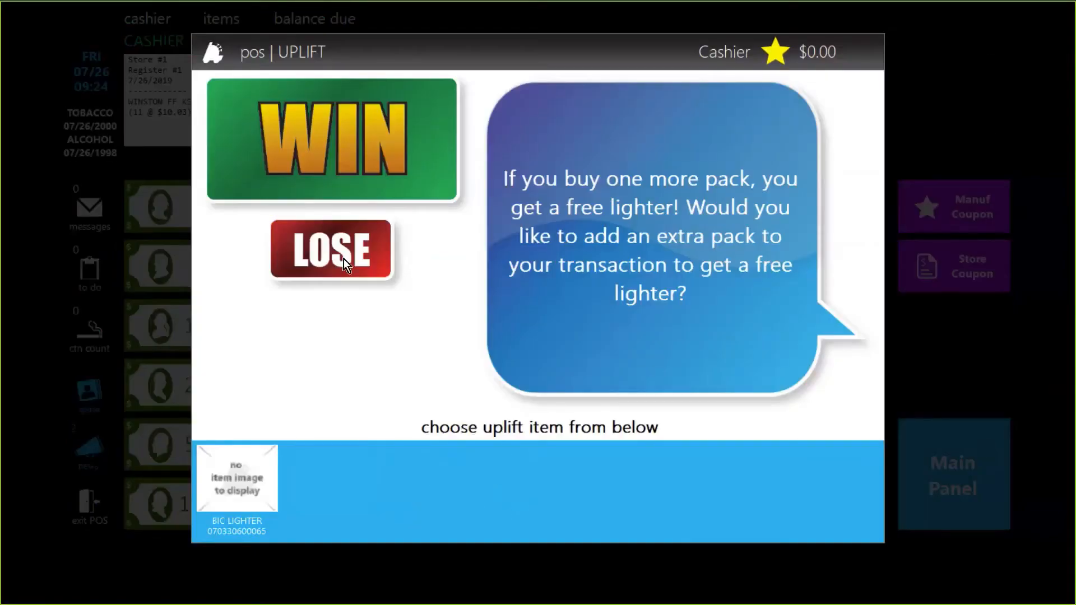
{"action": "left_click", "coordinate": [344, 258]}
{"action": "left_click", "coordinate": [596, 278]}
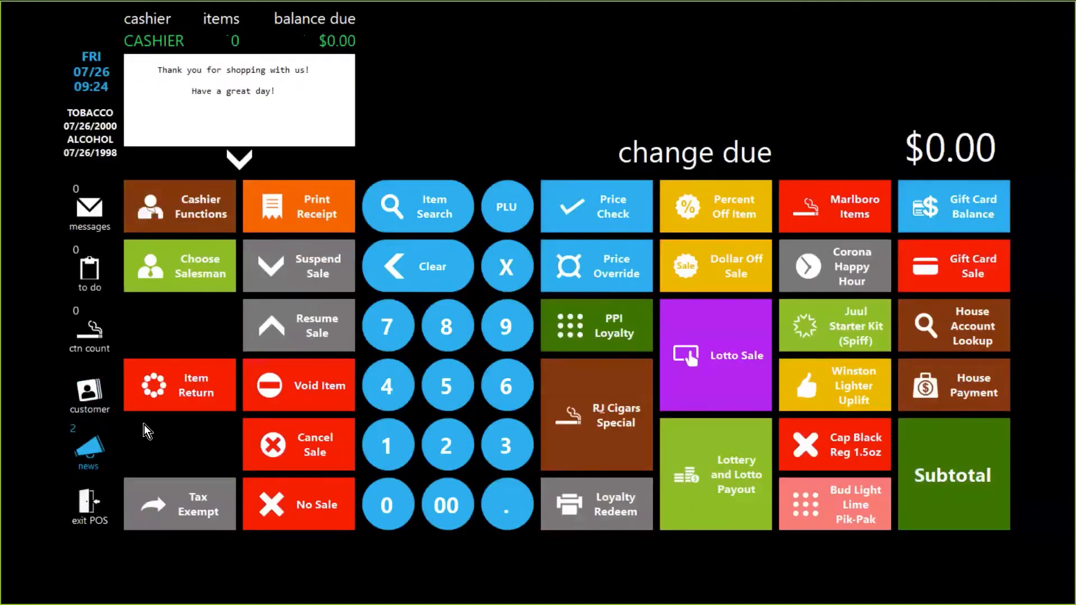
Step: Find and attach the same loyalty customer to the register again
{"action": "left_click", "coordinate": [88, 392]}
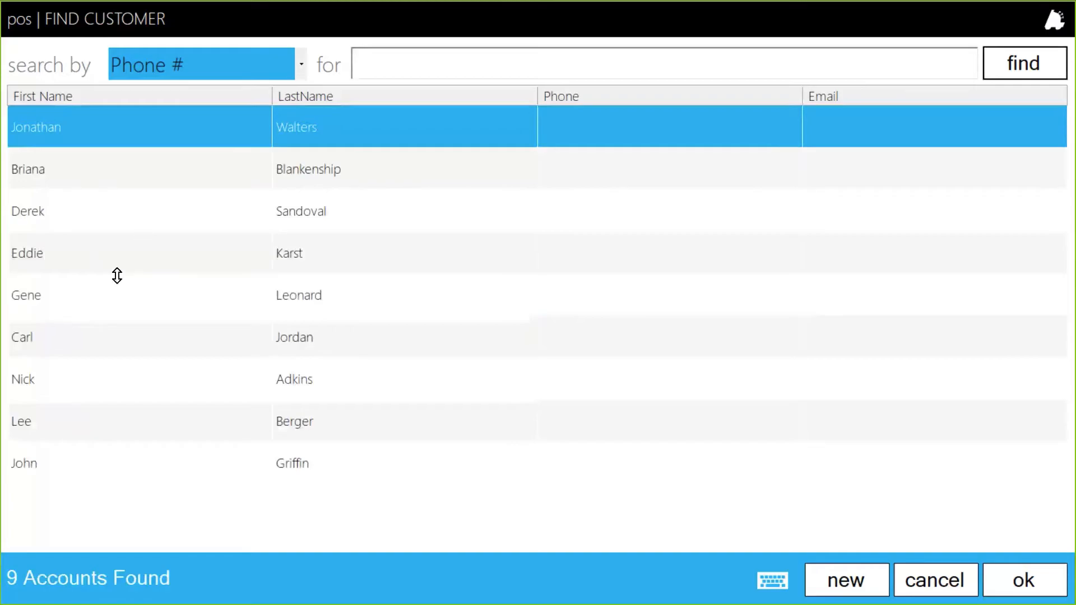
{"action": "left_click", "coordinate": [102, 297]}
{"action": "double_click", "coordinate": [102, 297]}
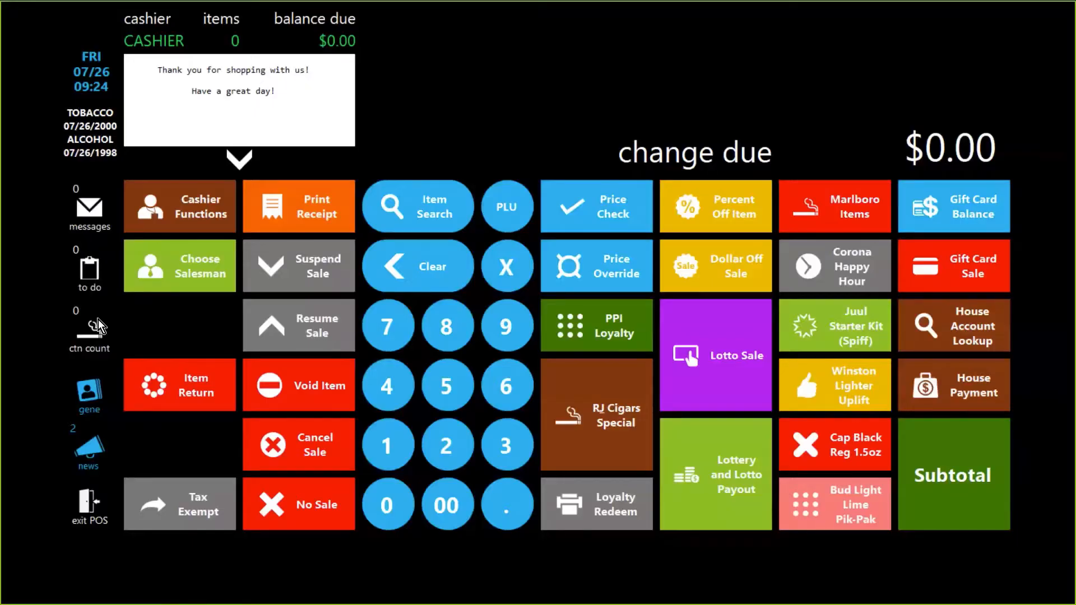
Step: Open the customer's loyalty balances after the Winston sale, then close the list
{"action": "left_click", "coordinate": [87, 390]}
{"action": "left_click", "coordinate": [485, 103]}
{"action": "left_click", "coordinate": [367, 216]}
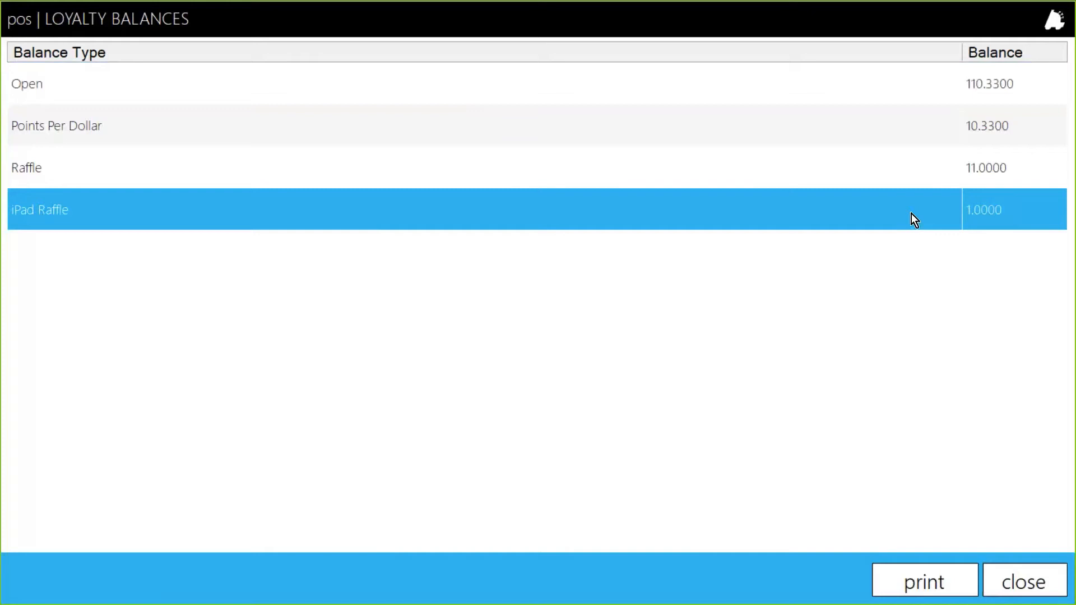
{"action": "left_click", "coordinate": [1029, 583]}
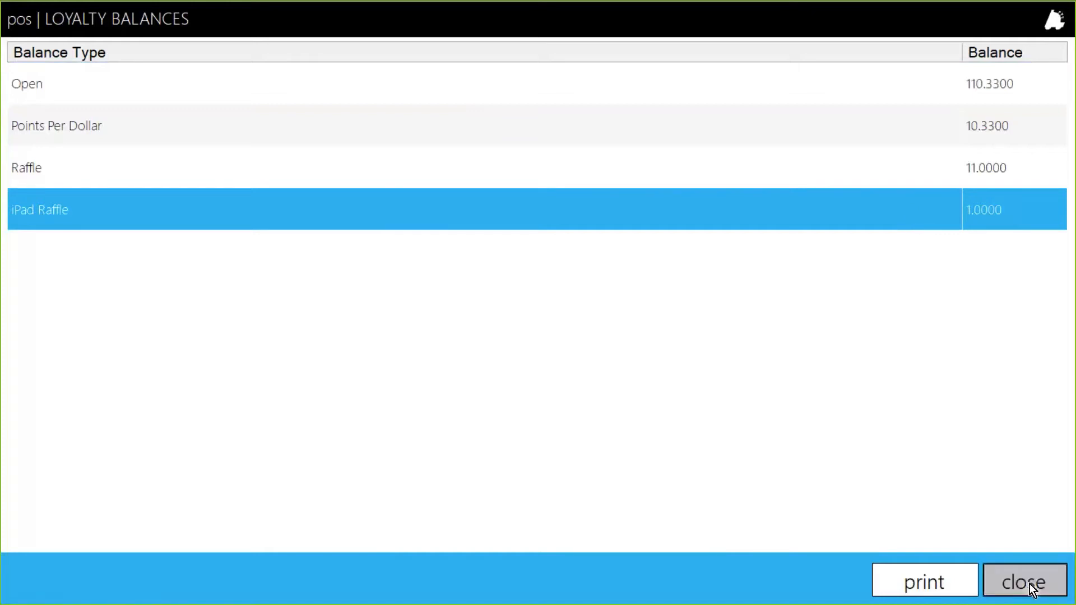
Step: Switch to Director and examine the Ad for Upcoming Campaign's settings and coupon details, then cancel the coupon dialog
{"action": "key", "text": "alt+Tab"}
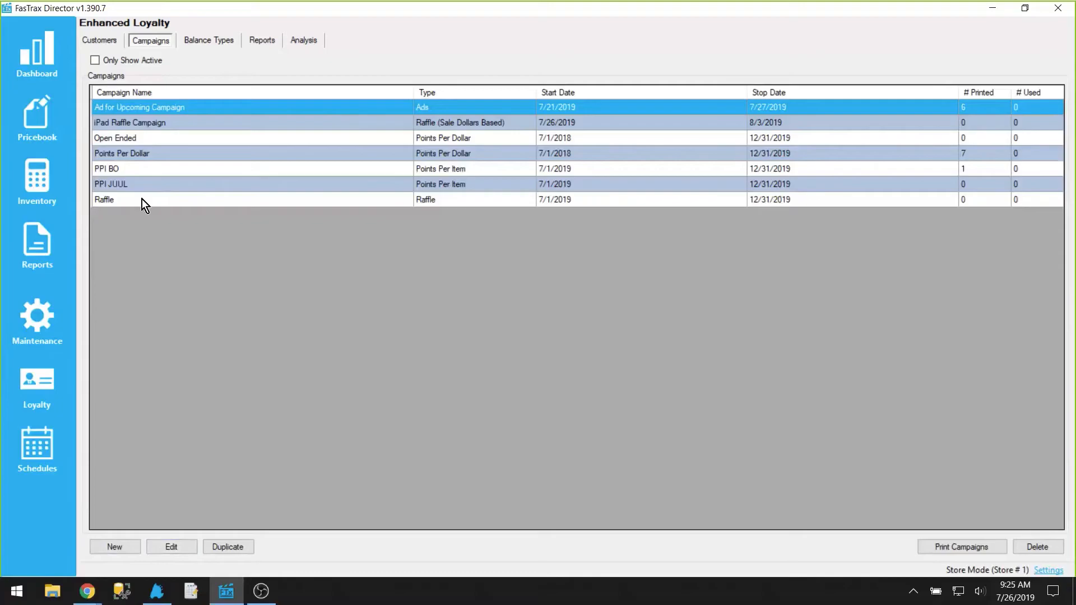
{"action": "double_click", "coordinate": [136, 108]}
{"action": "left_click", "coordinate": [425, 200]}
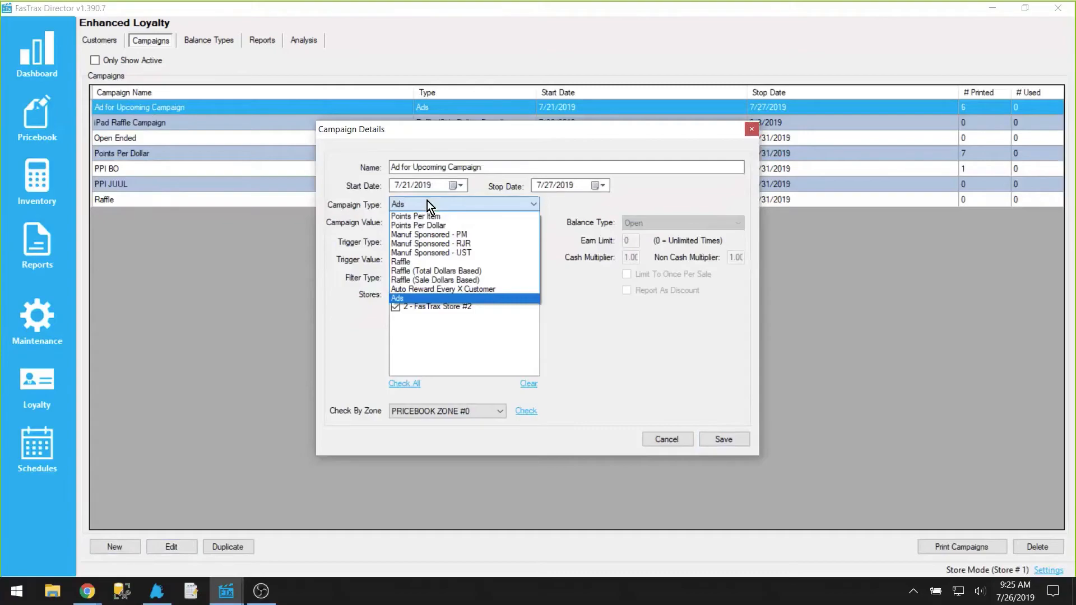
{"action": "left_click", "coordinate": [426, 200]}
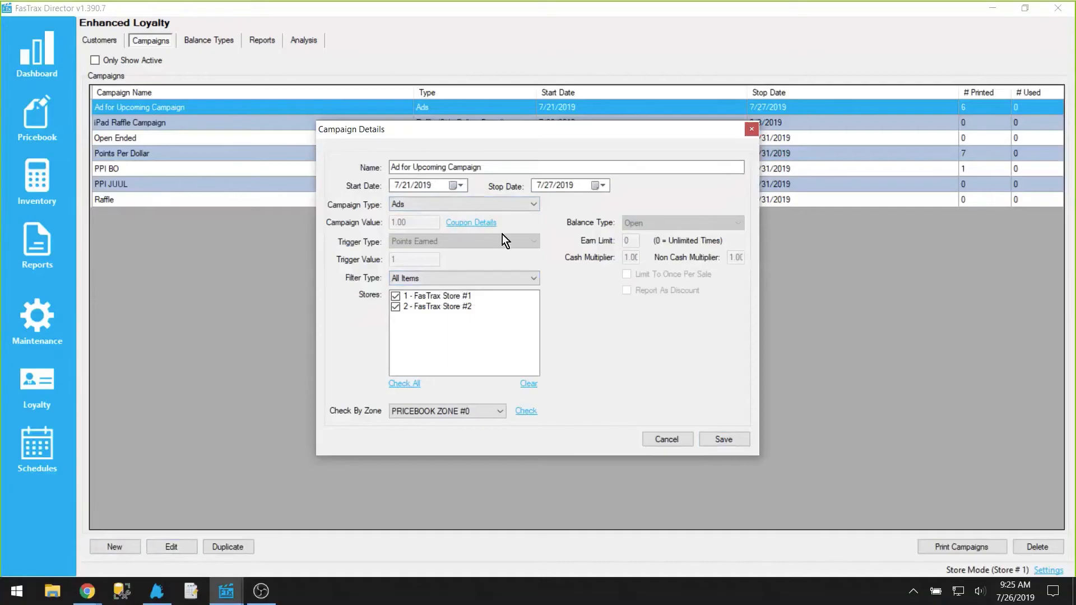
{"action": "left_click", "coordinate": [475, 222]}
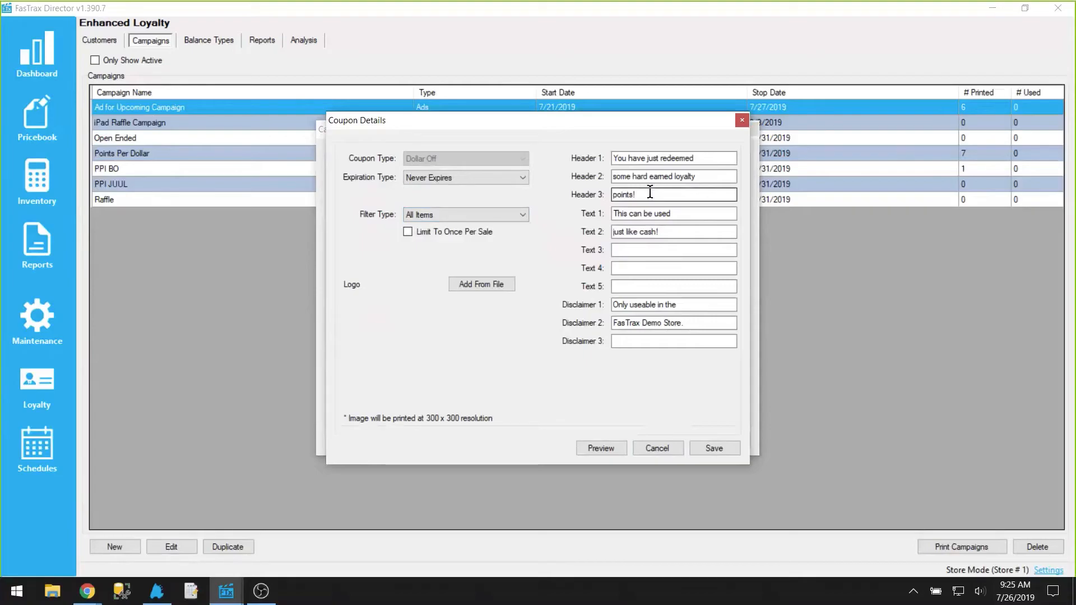
{"action": "left_click", "coordinate": [644, 447]}
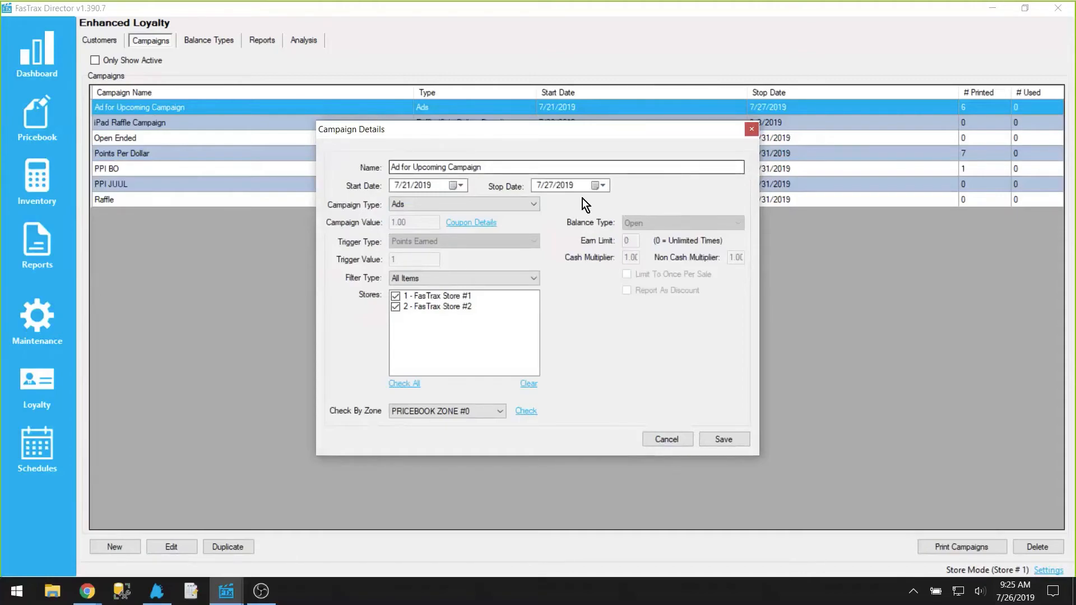
Step: Try changing the Ad campaign's type to Auto Reward Every X Customer with 10 entered, then cancel the dialog
{"action": "left_click", "coordinate": [535, 205]}
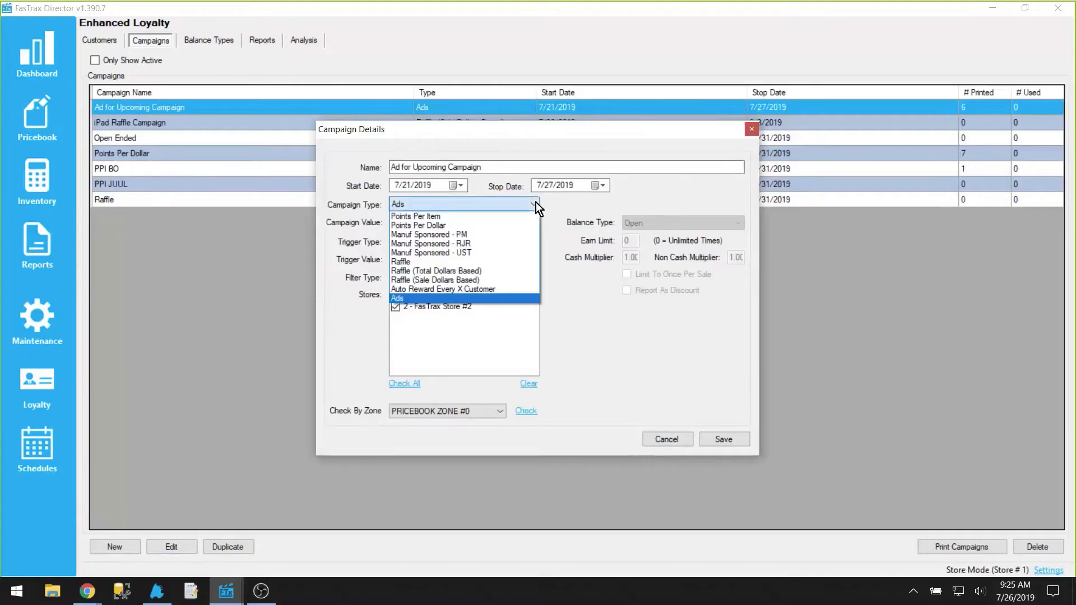
{"action": "left_click", "coordinate": [471, 289]}
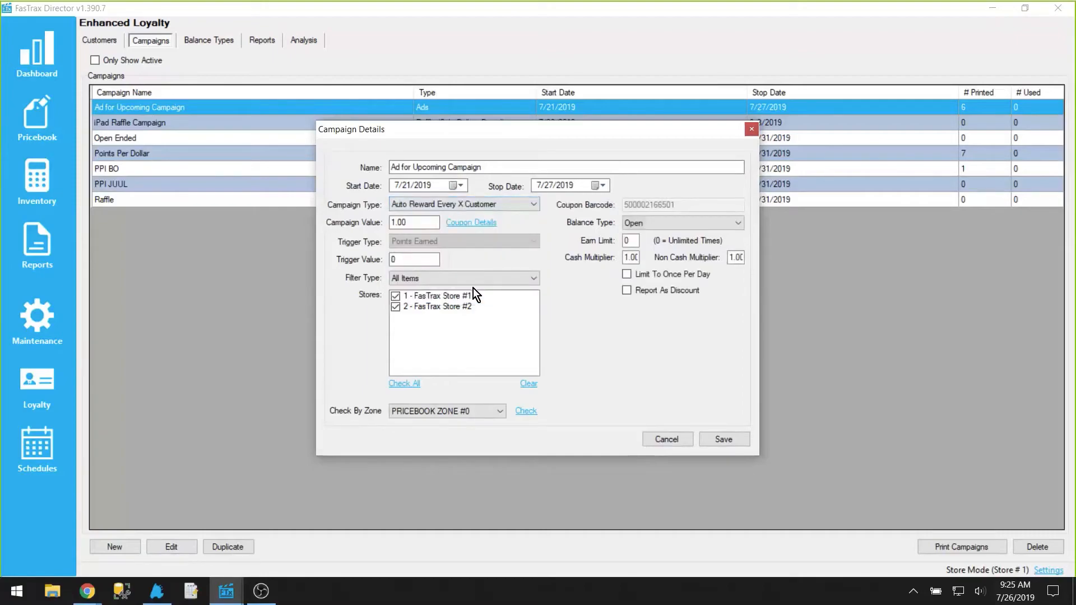
{"action": "key", "text": "Tab"}
{"action": "key", "text": "Tab"}
{"action": "type", "text": "10"}
{"action": "left_click_drag", "start_coordinate": [421, 222], "coordinate": [363, 224]}
{"action": "left_click", "coordinate": [668, 439]}
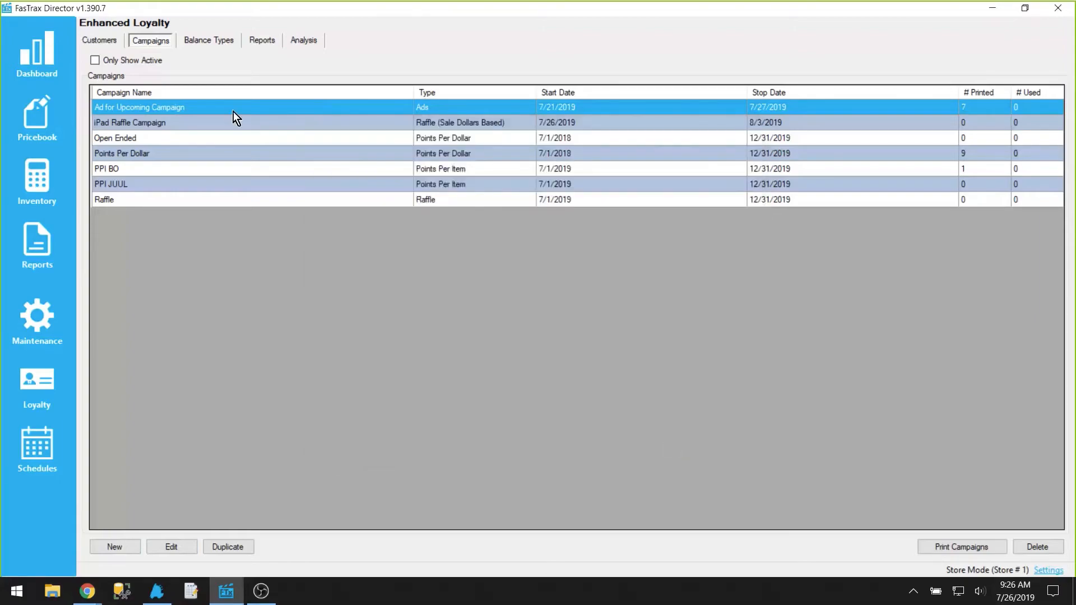
Step: Look over the balance types, then run the Campaign Activity Summary Report for today and close the report viewer
{"action": "left_click", "coordinate": [196, 46]}
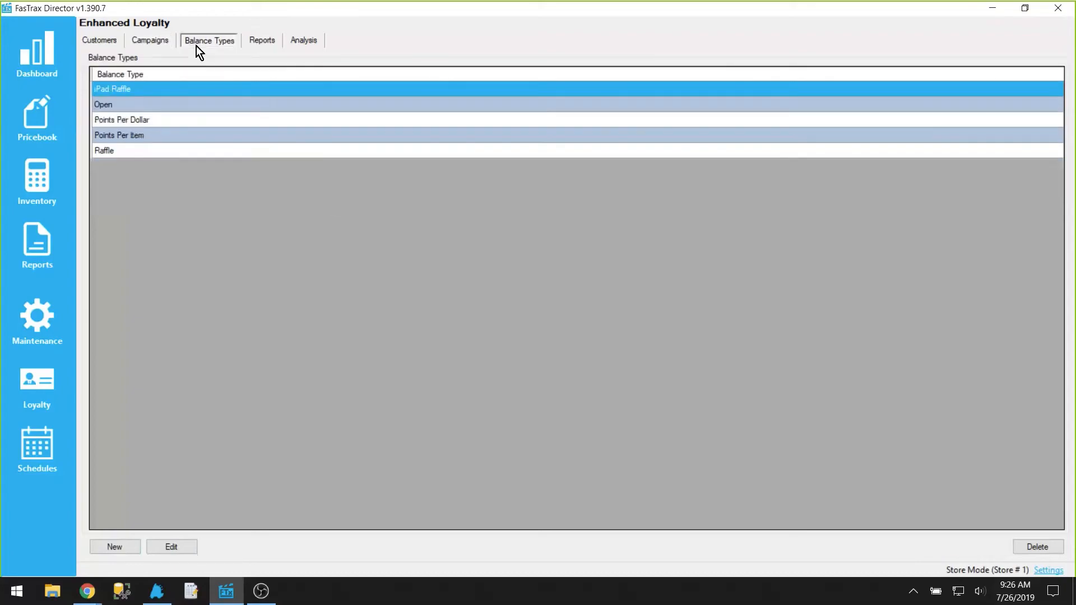
{"action": "left_click", "coordinate": [270, 40]}
{"action": "left_click", "coordinate": [260, 82]}
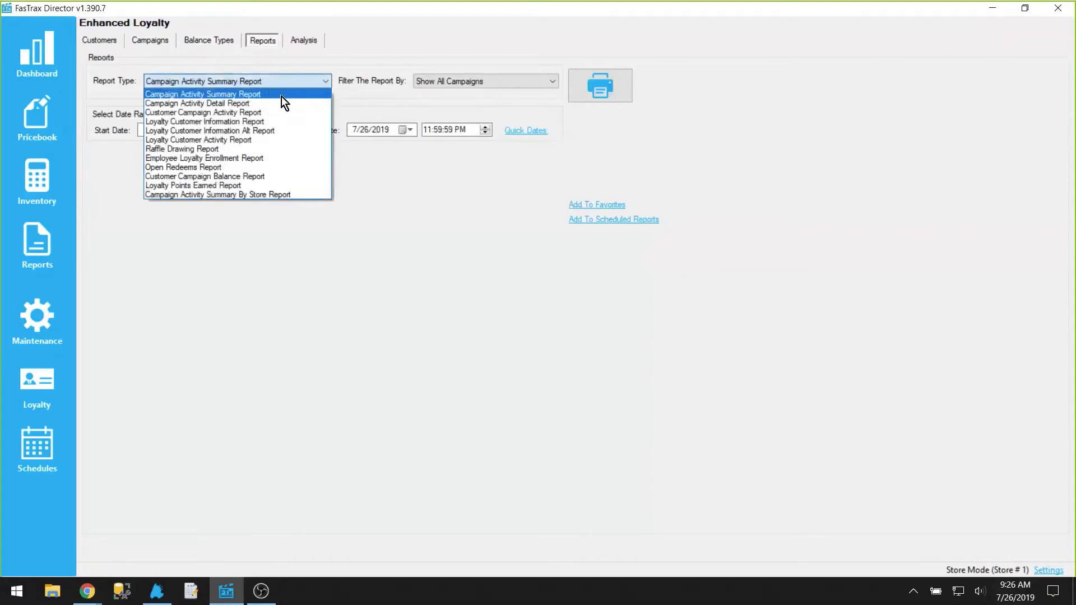
{"action": "left_click", "coordinate": [281, 96]}
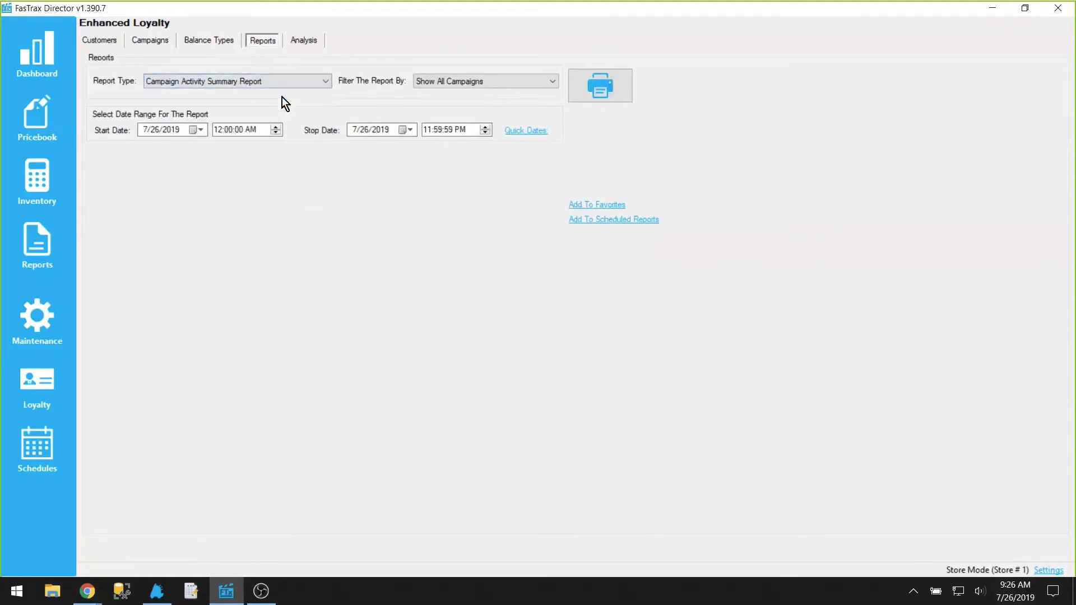
{"action": "left_click", "coordinate": [600, 91]}
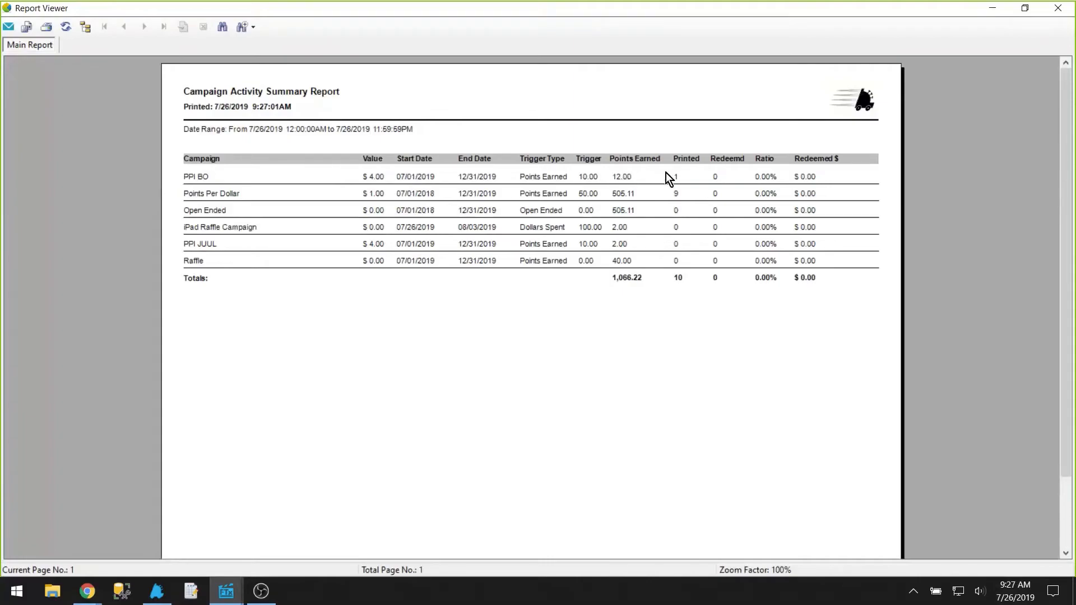
{"action": "left_click", "coordinate": [1057, 8]}
Step: Run the Campaign Activity Detail Report for today's date range
{"action": "left_click", "coordinate": [269, 79]}
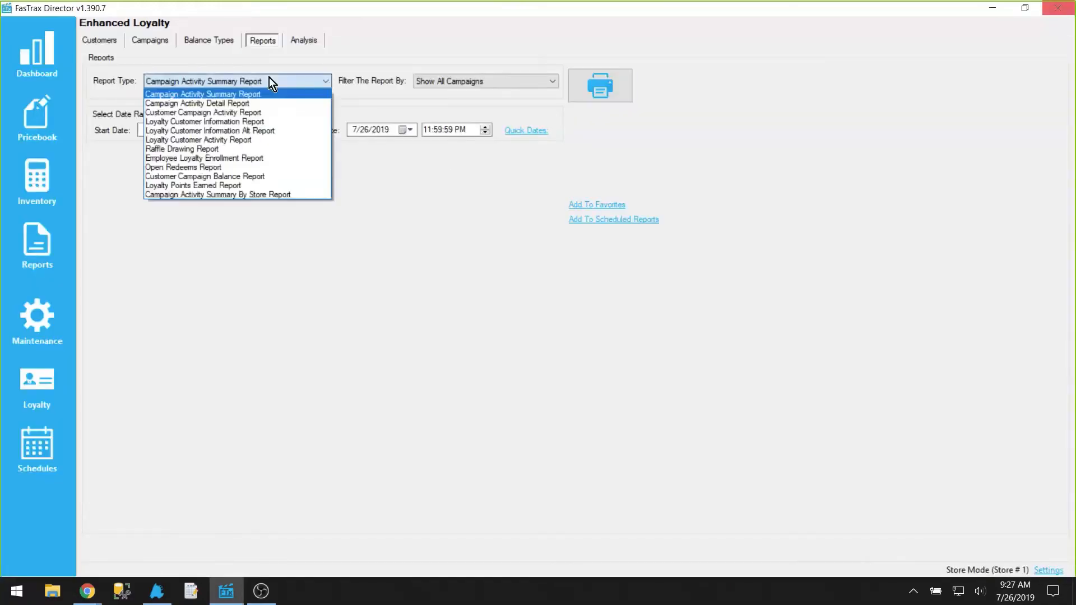
{"action": "left_click", "coordinate": [234, 104]}
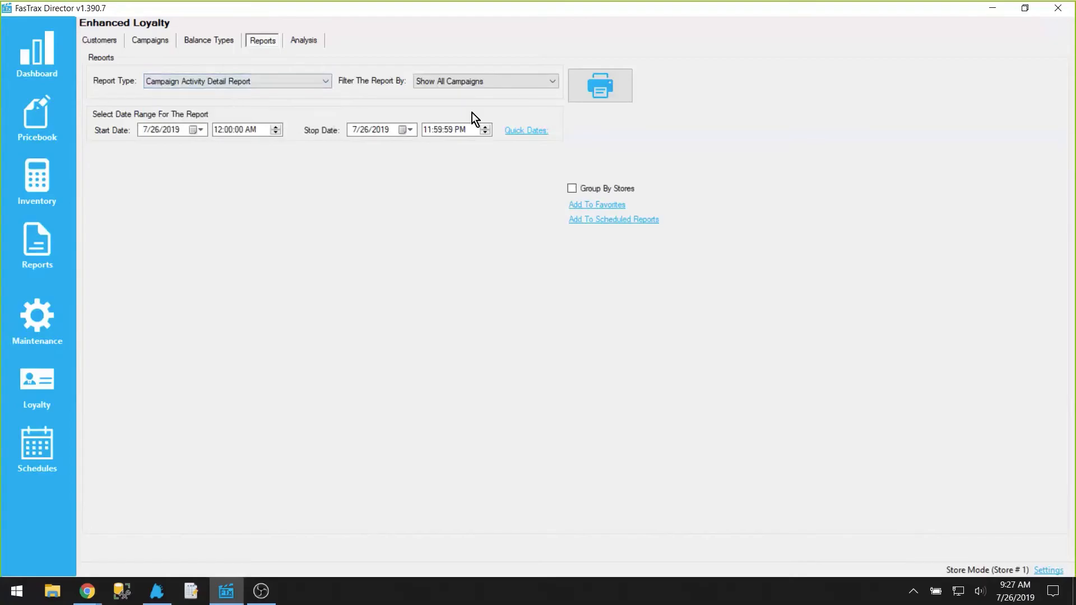
{"action": "left_click", "coordinate": [610, 89]}
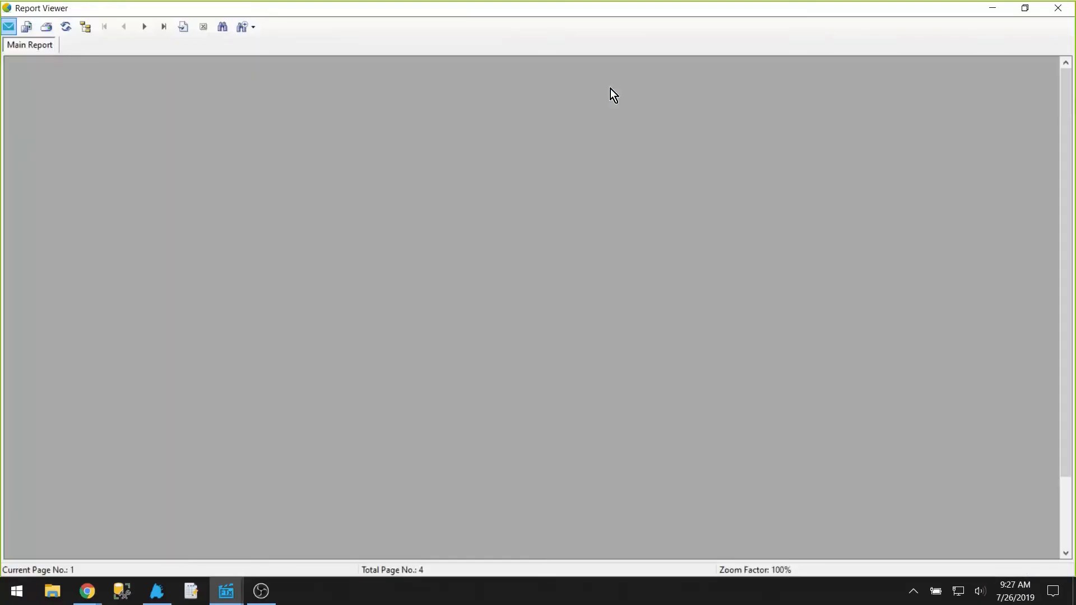
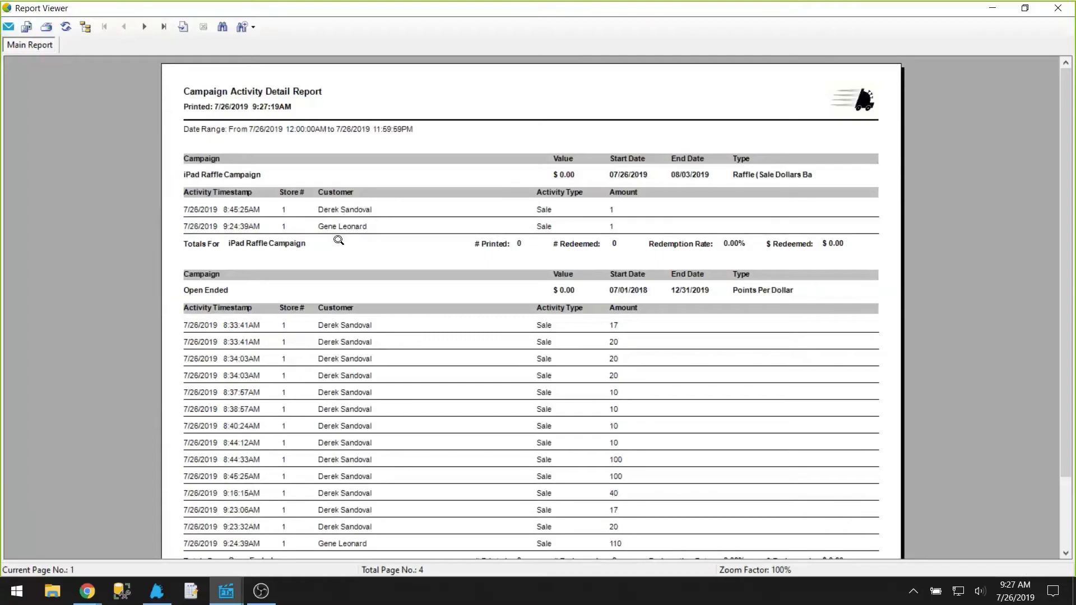
Step: Close the report viewer and look through the report types, including Campaign Activity Summary By Store Report
{"action": "left_click", "coordinate": [1056, 8]}
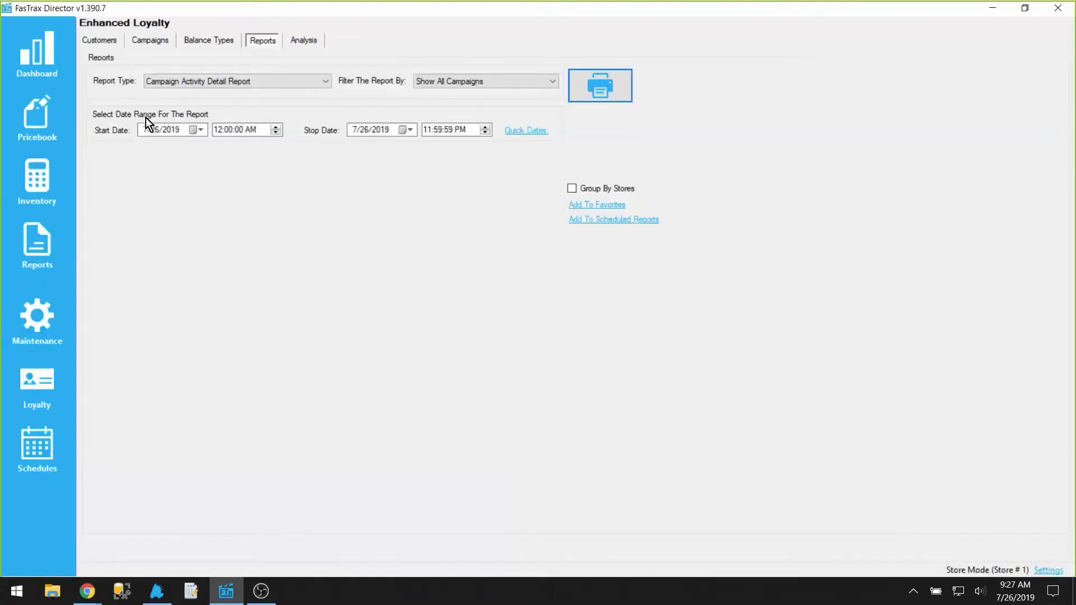
{"action": "left_click", "coordinate": [217, 84]}
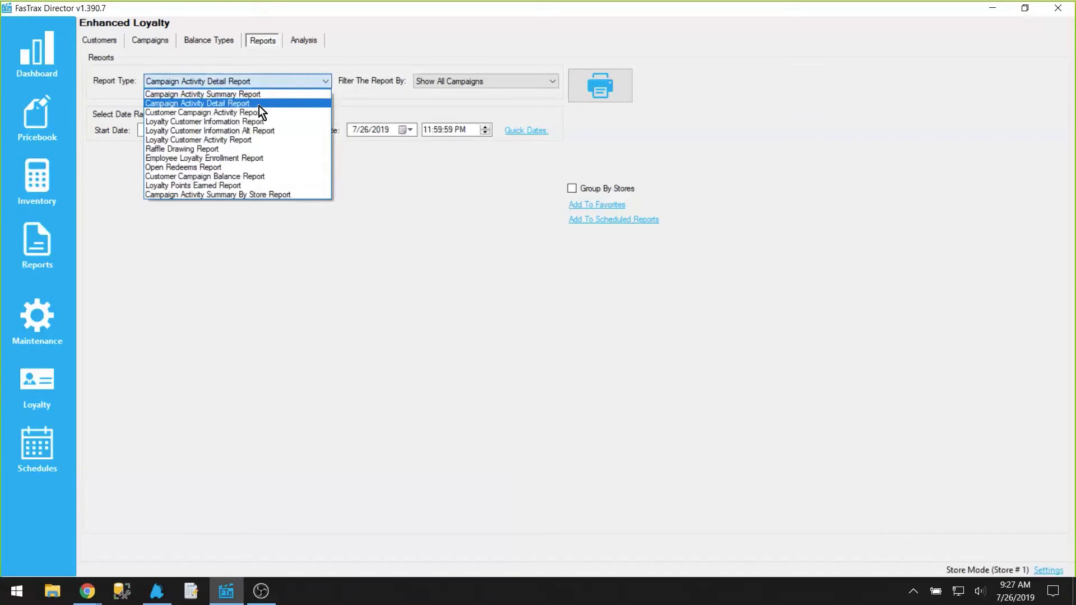
{"action": "left_click", "coordinate": [237, 194]}
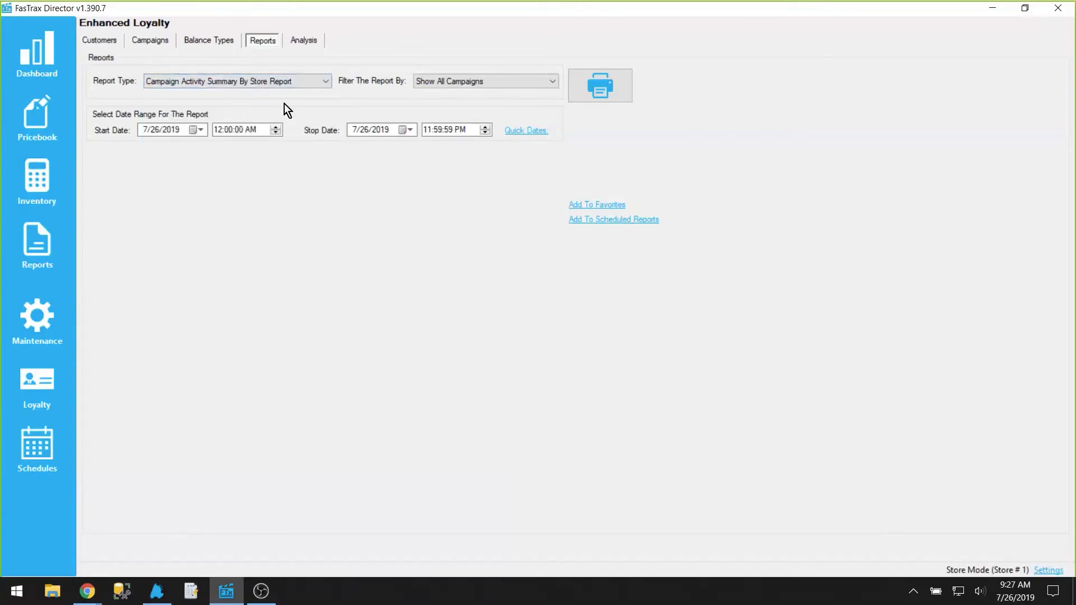
{"action": "left_click", "coordinate": [298, 81]}
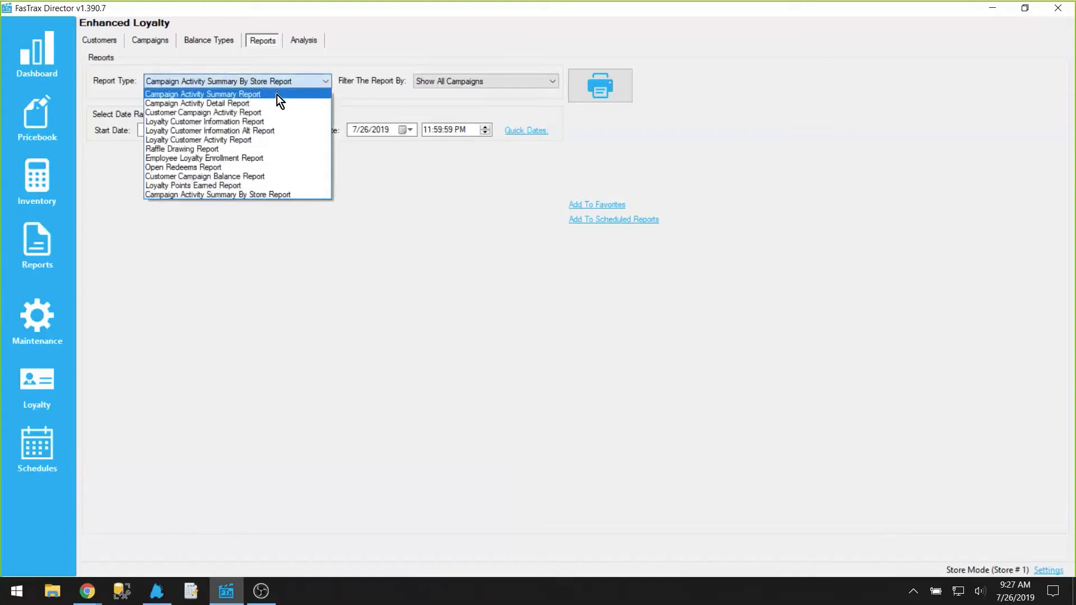
{"action": "left_click", "coordinate": [277, 95]}
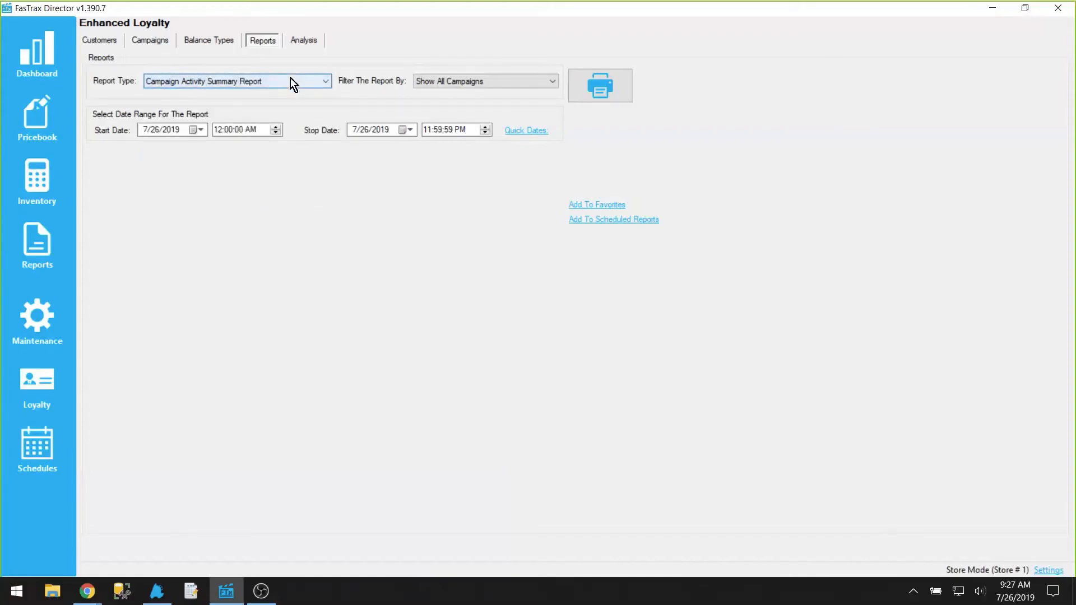
{"action": "left_click", "coordinate": [290, 80]}
{"action": "left_click", "coordinate": [220, 195]}
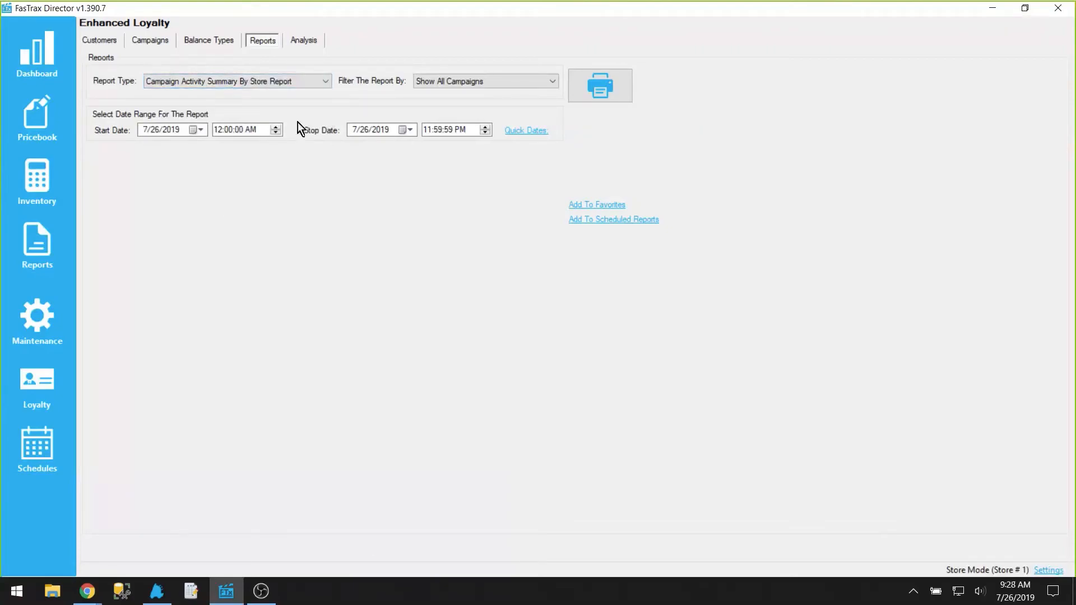
Step: Run the Customer Campaign Activity Report for today filtered to one selected customer, then close the viewer
{"action": "left_click", "coordinate": [312, 80]}
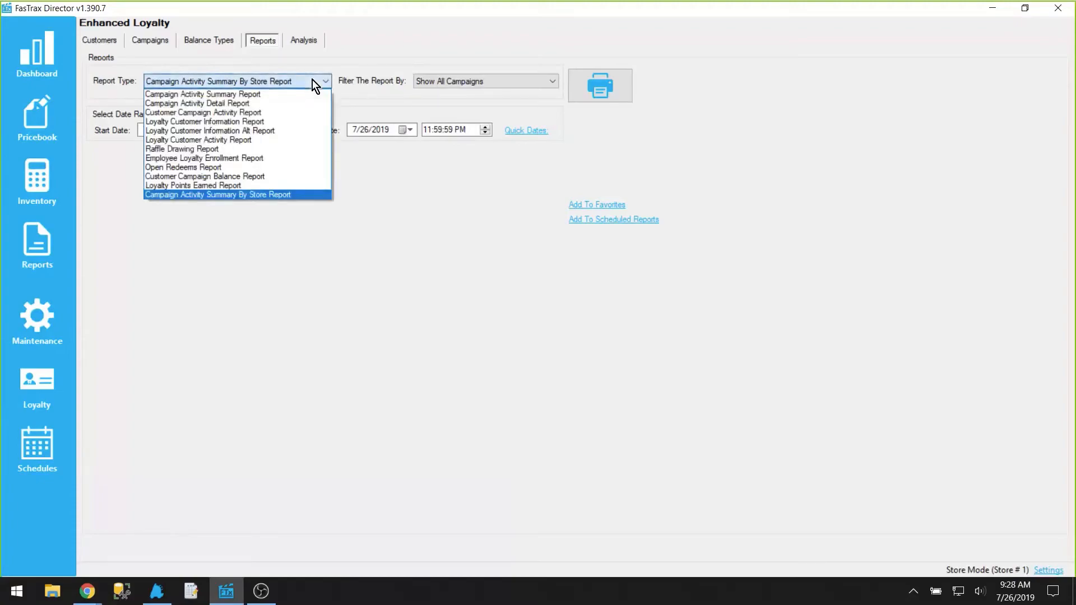
{"action": "left_click", "coordinate": [269, 112]}
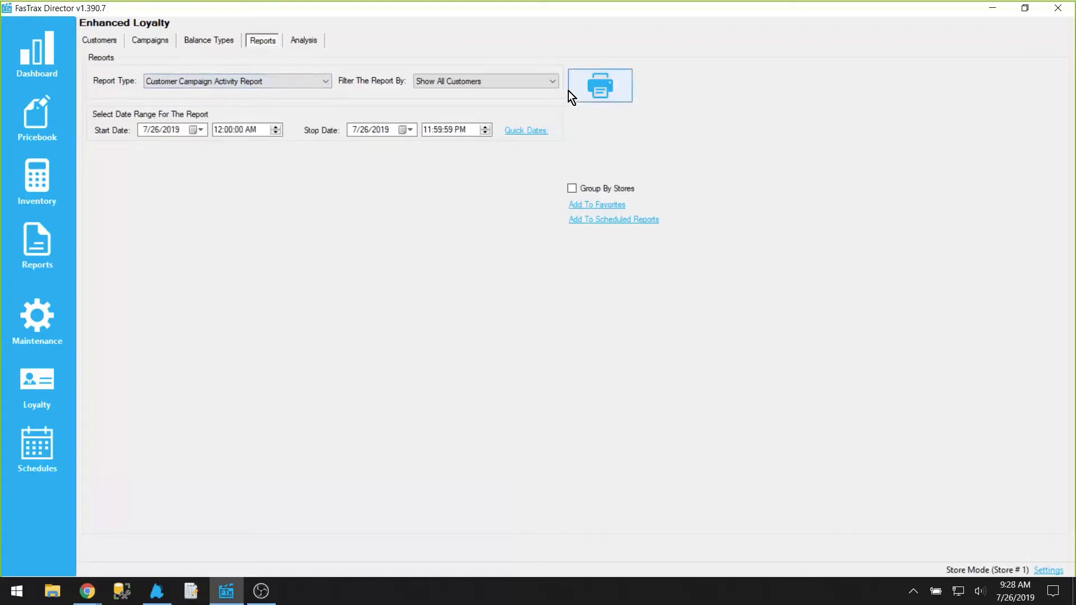
{"action": "left_click", "coordinate": [524, 82]}
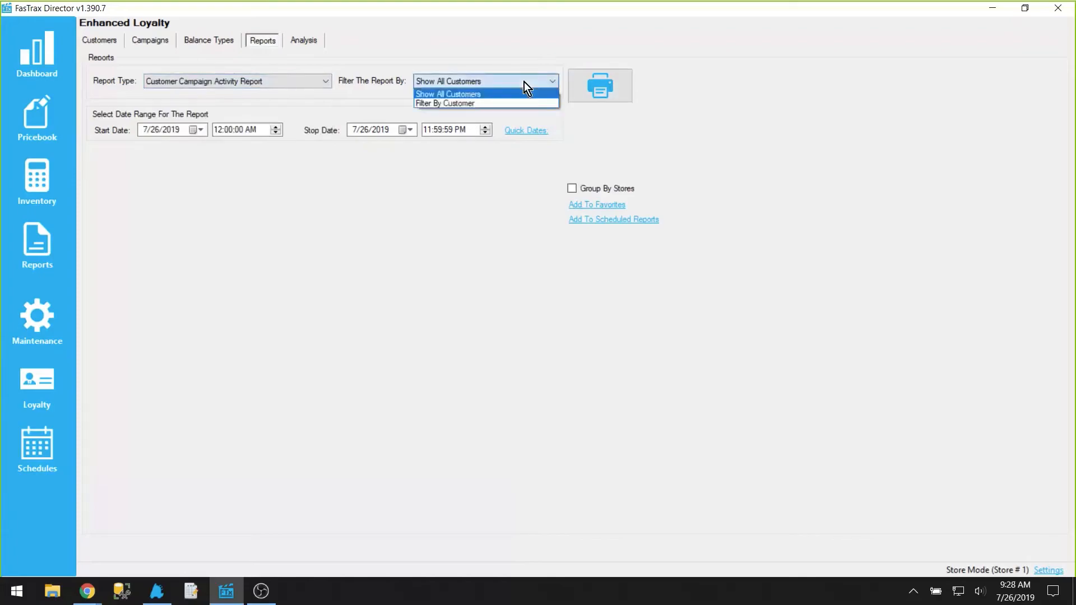
{"action": "left_click", "coordinate": [502, 104]}
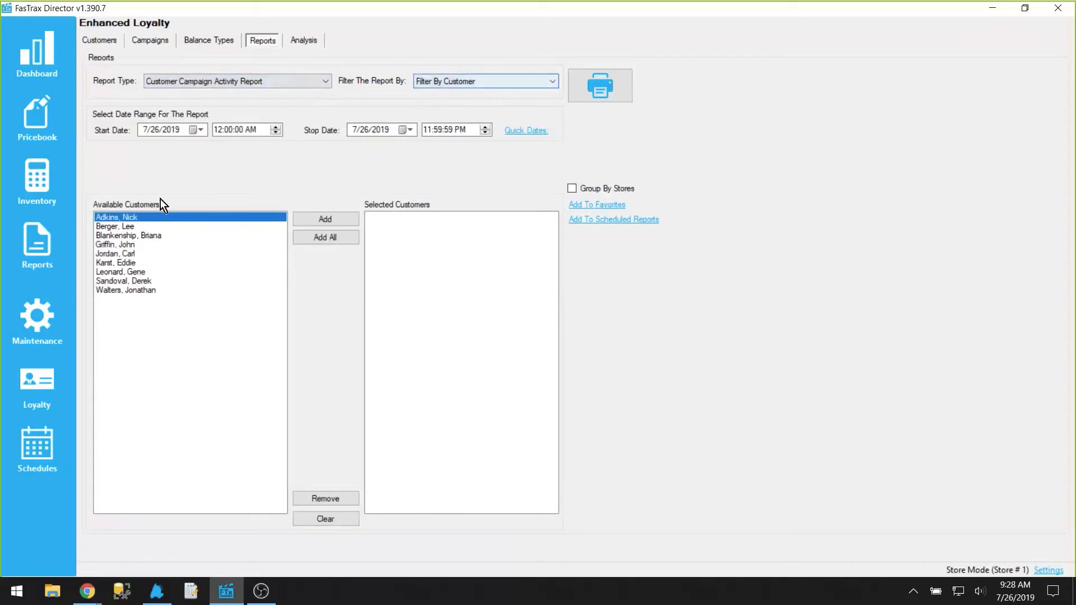
{"action": "double_click", "coordinate": [131, 281]}
{"action": "left_click", "coordinate": [598, 83]}
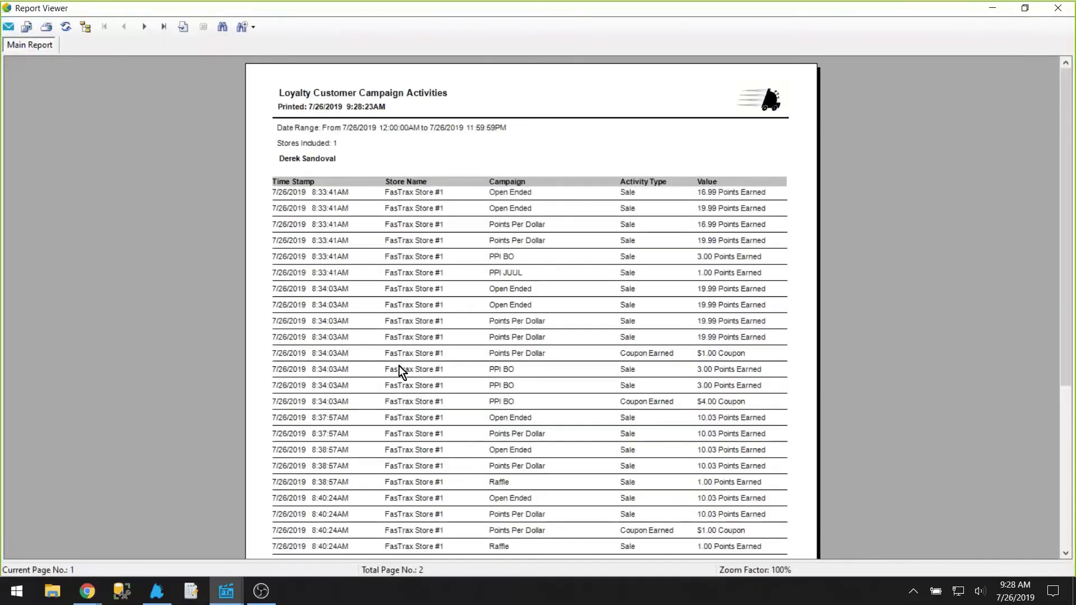
{"action": "left_click", "coordinate": [1057, 8]}
Step: Run the Raffle Drawing Report for the Raffle campaign with 1 winner to draw, then close the viewer
{"action": "left_click", "coordinate": [267, 80]}
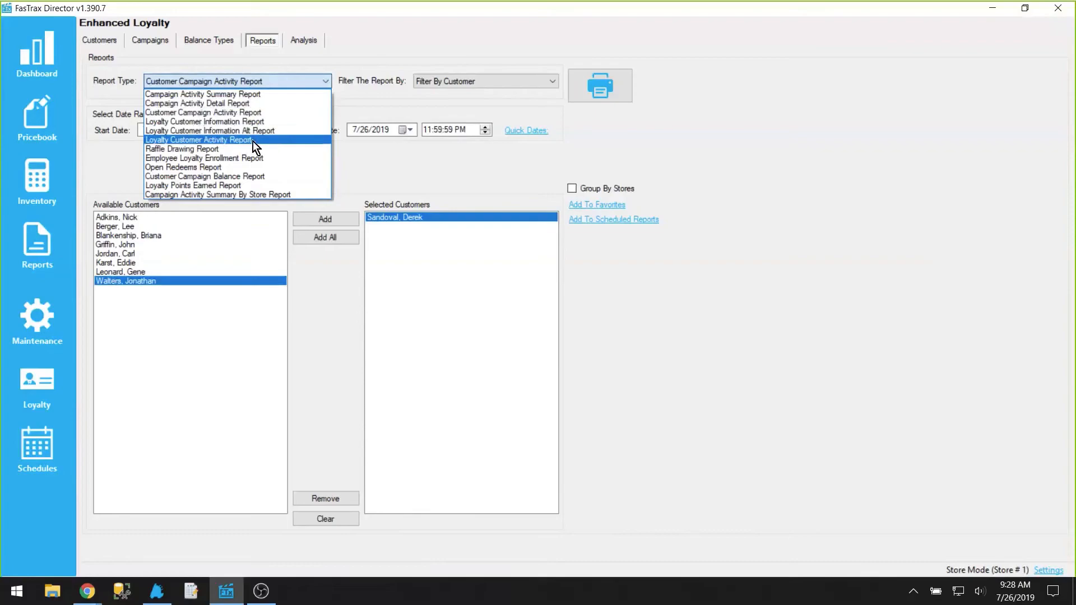
{"action": "left_click", "coordinate": [196, 151]}
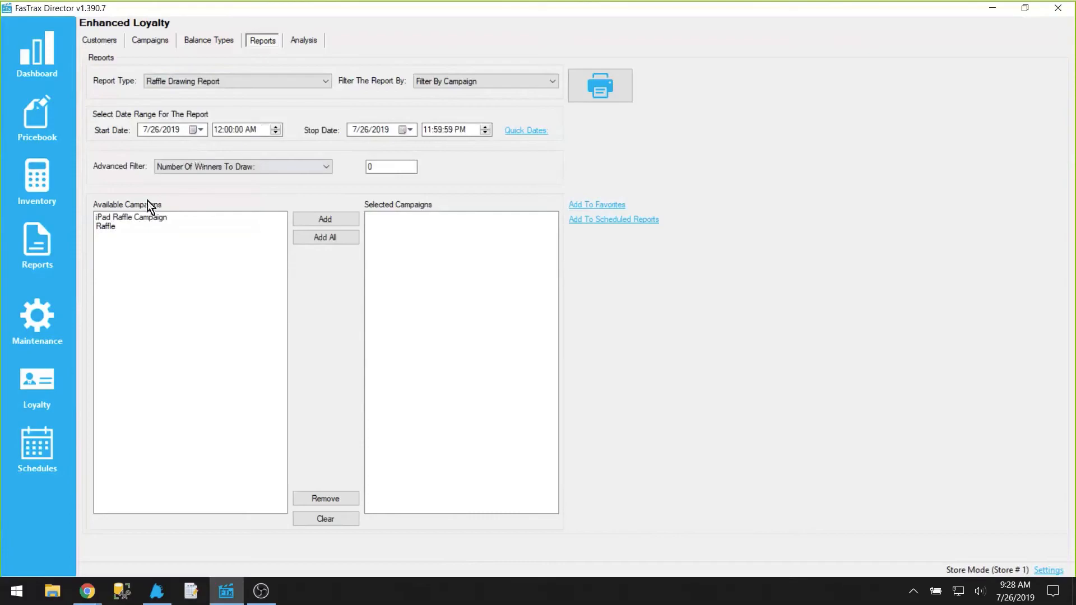
{"action": "double_click", "coordinate": [119, 226]}
{"action": "double_click", "coordinate": [395, 167]}
{"action": "key", "text": "BackSpace"}
{"action": "type", "text": "1"}
{"action": "left_click", "coordinate": [604, 87]}
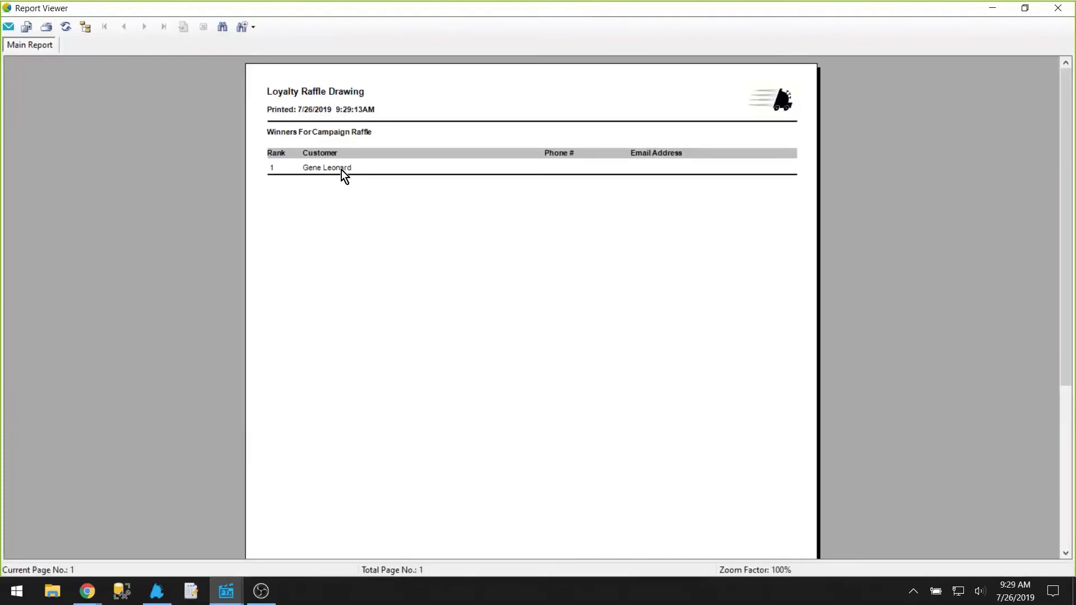
{"action": "left_click", "coordinate": [1057, 8]}
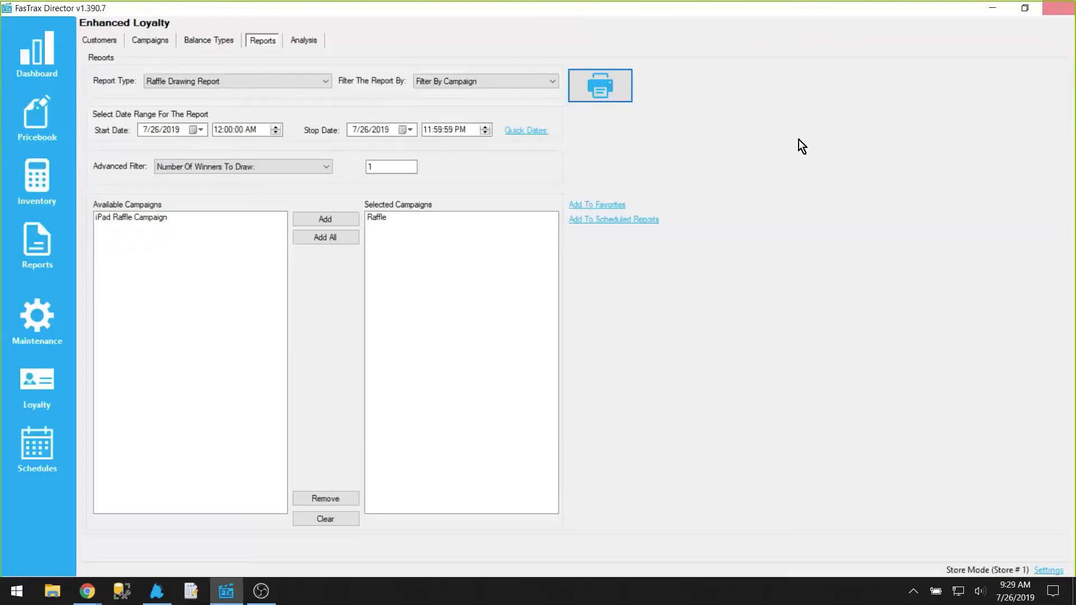
Step: Redraw the Raffle winner, then set the number of winners to draw to 2 and run the drawing again
{"action": "left_click", "coordinate": [616, 93]}
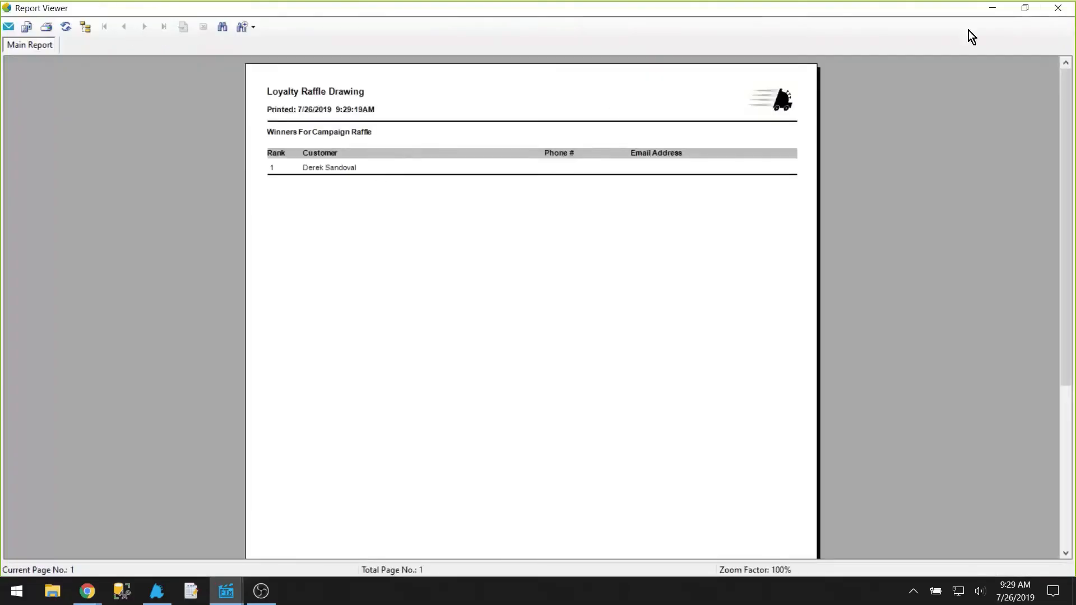
{"action": "left_click", "coordinate": [1057, 7]}
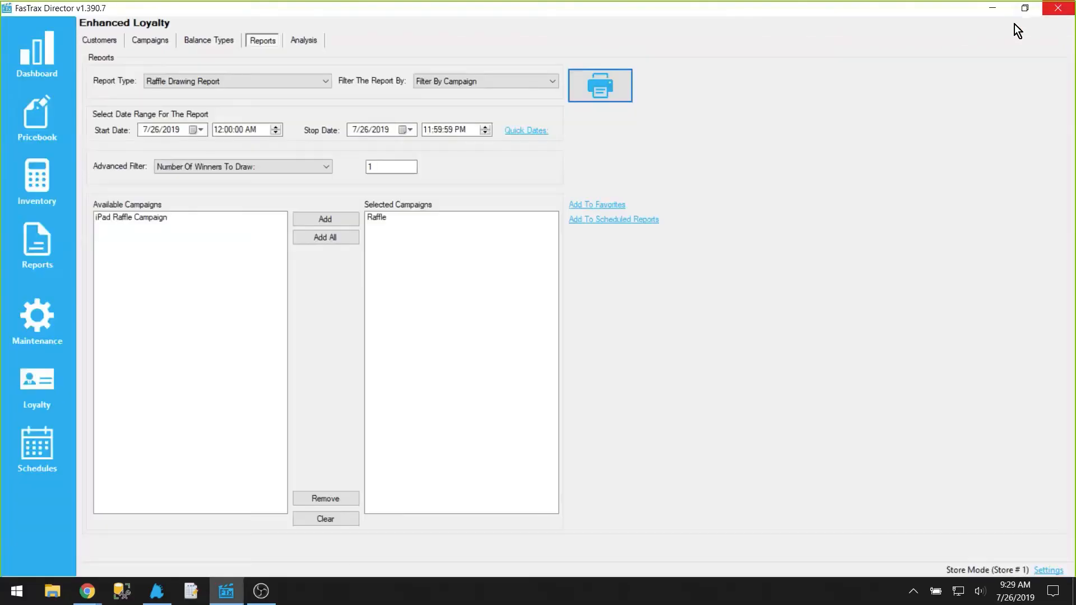
{"action": "left_click", "coordinate": [373, 167]}
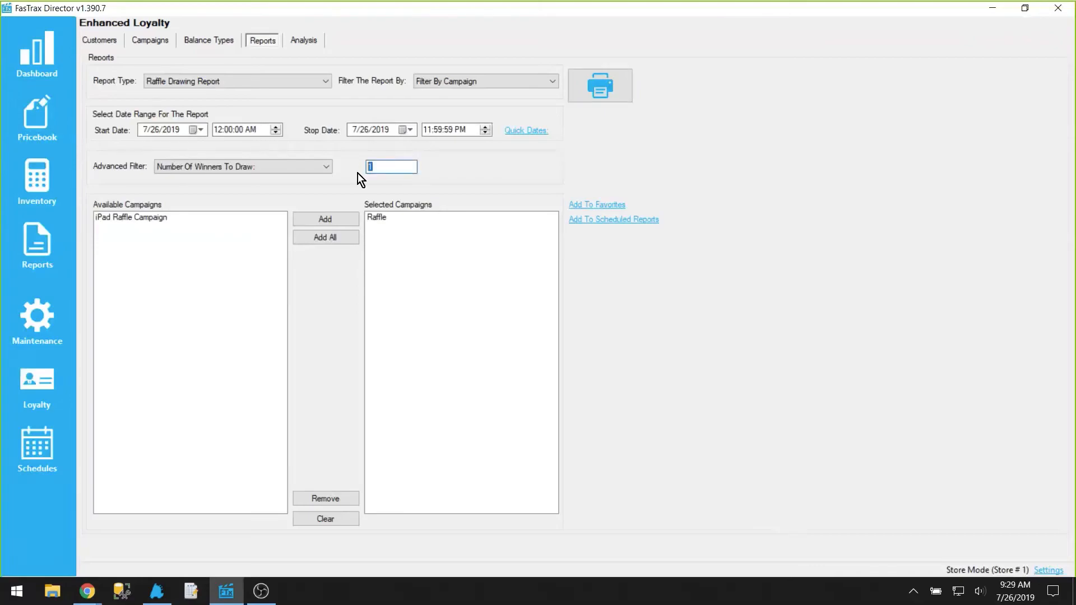
{"action": "left_click", "coordinate": [572, 98]}
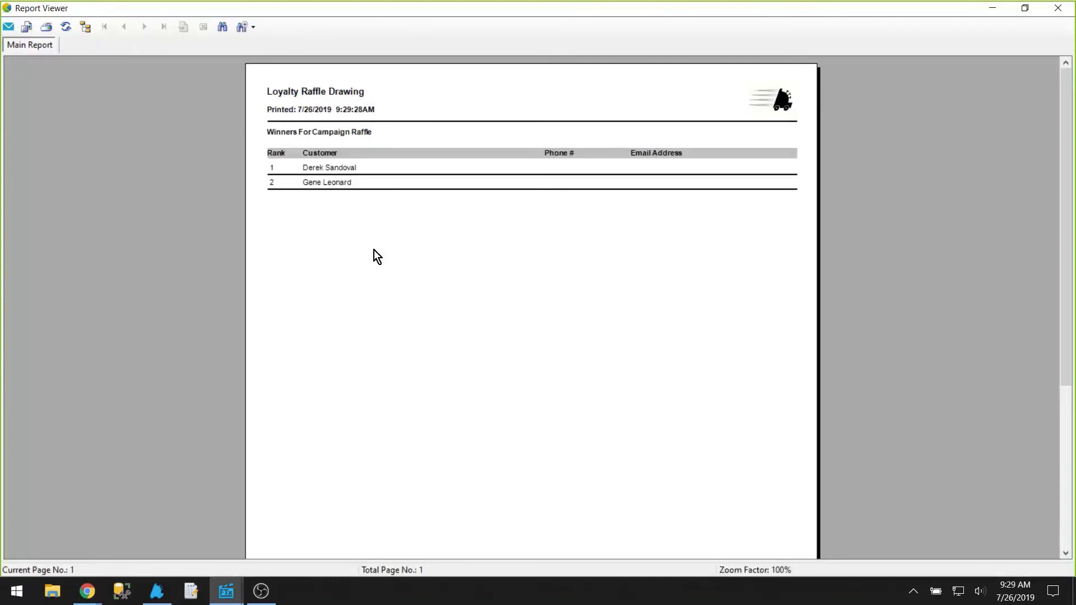
{"action": "left_click", "coordinate": [1065, 9]}
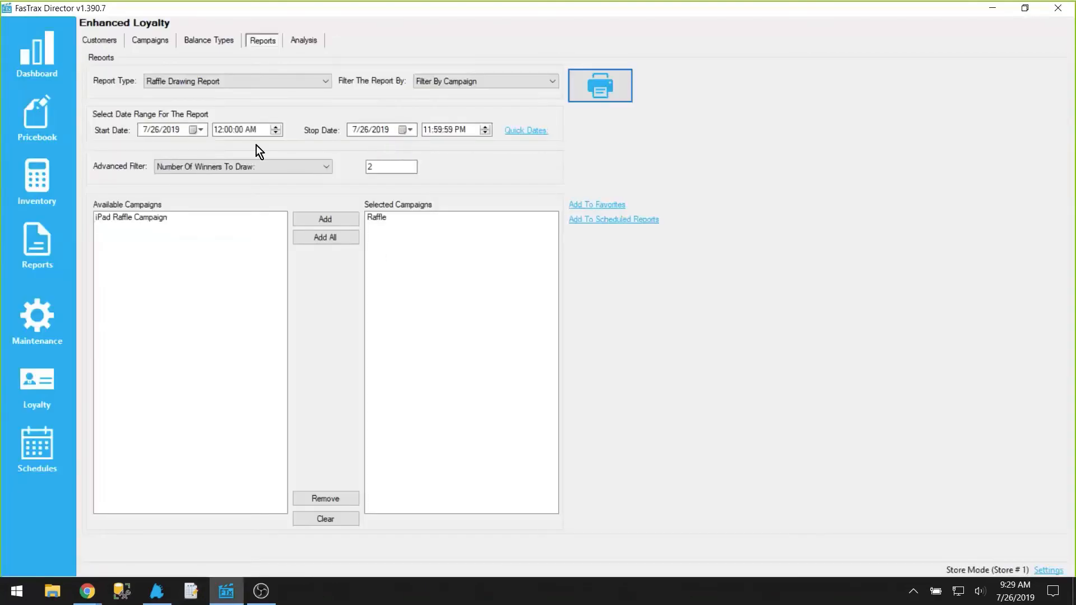
Step: Switch to the Customer Campaign Balance Report and look over its campaign choices
{"action": "left_click", "coordinate": [285, 87]}
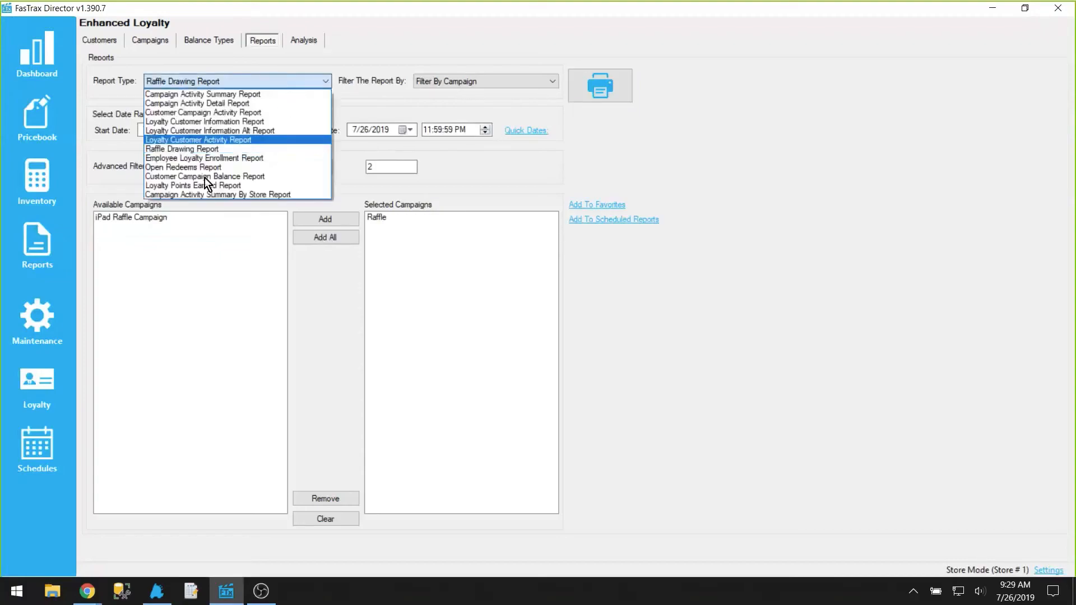
{"action": "left_click", "coordinate": [277, 177]}
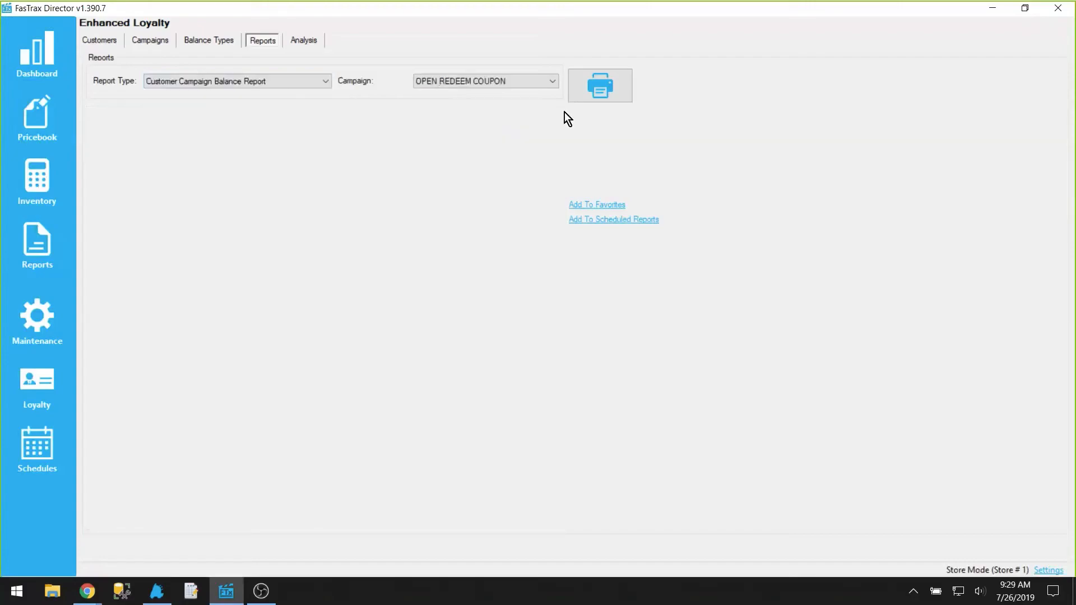
{"action": "left_click", "coordinate": [540, 83]}
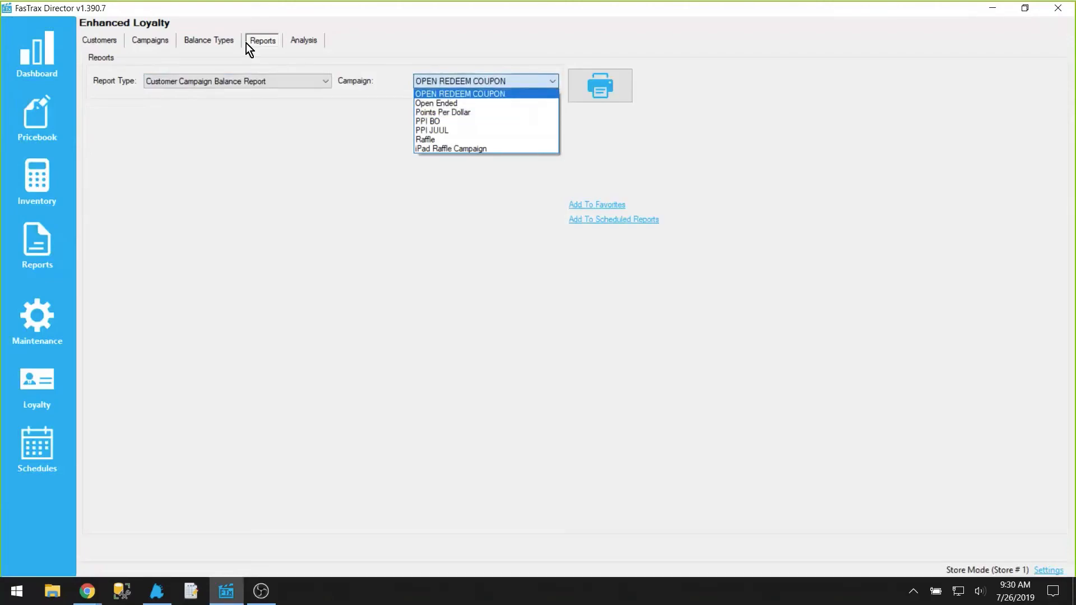
{"action": "left_click", "coordinate": [262, 69]}
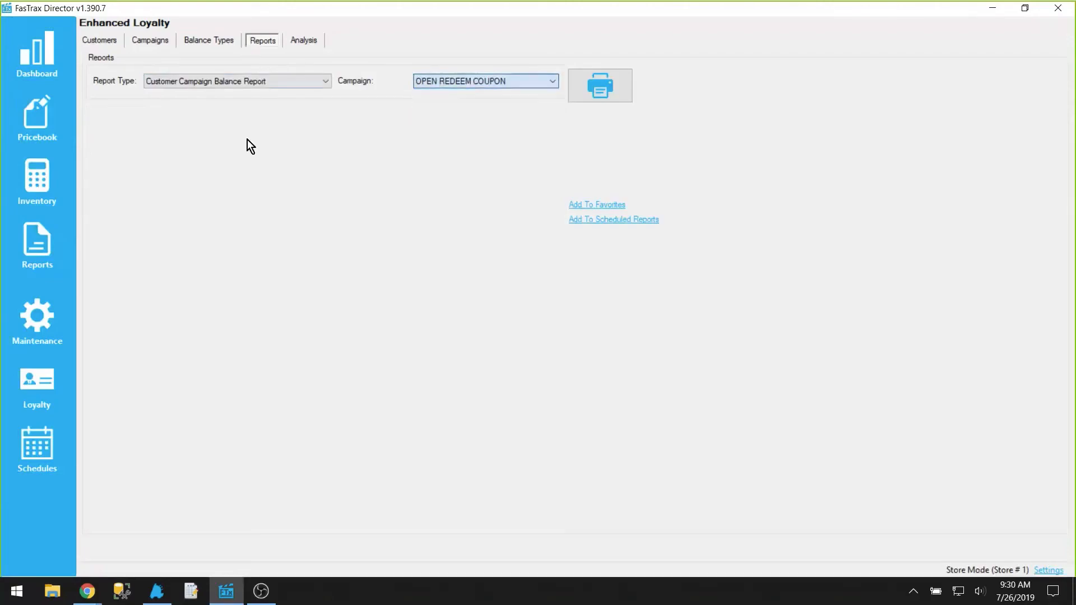
Step: Run the Loyalty Points Earned Report for today and close the viewer
{"action": "left_click", "coordinate": [247, 84]}
{"action": "left_click", "coordinate": [231, 186]}
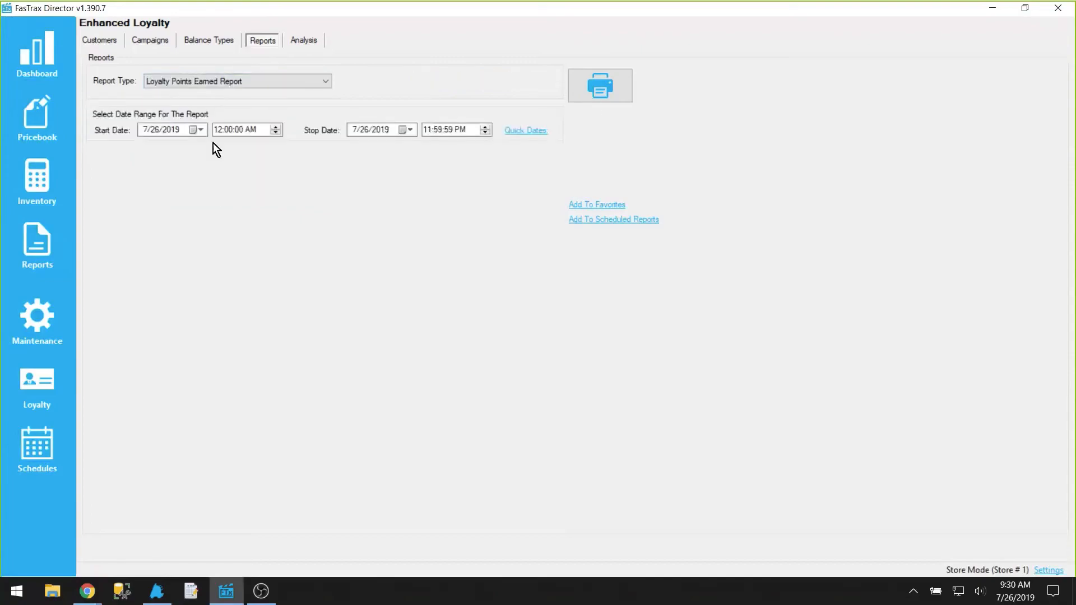
{"action": "left_click", "coordinate": [624, 86]}
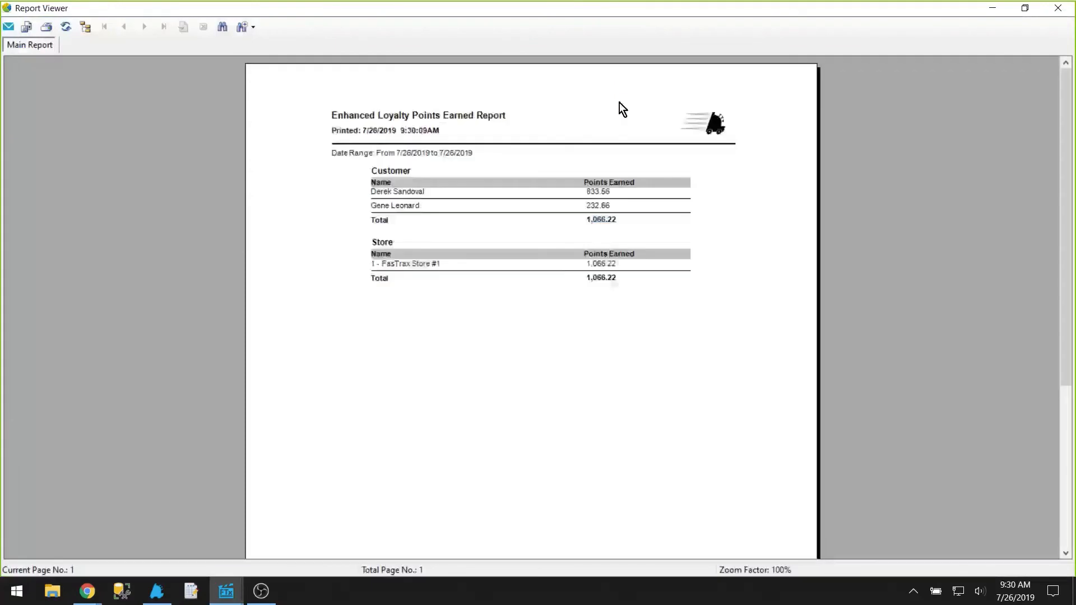
{"action": "left_click", "coordinate": [1058, 8]}
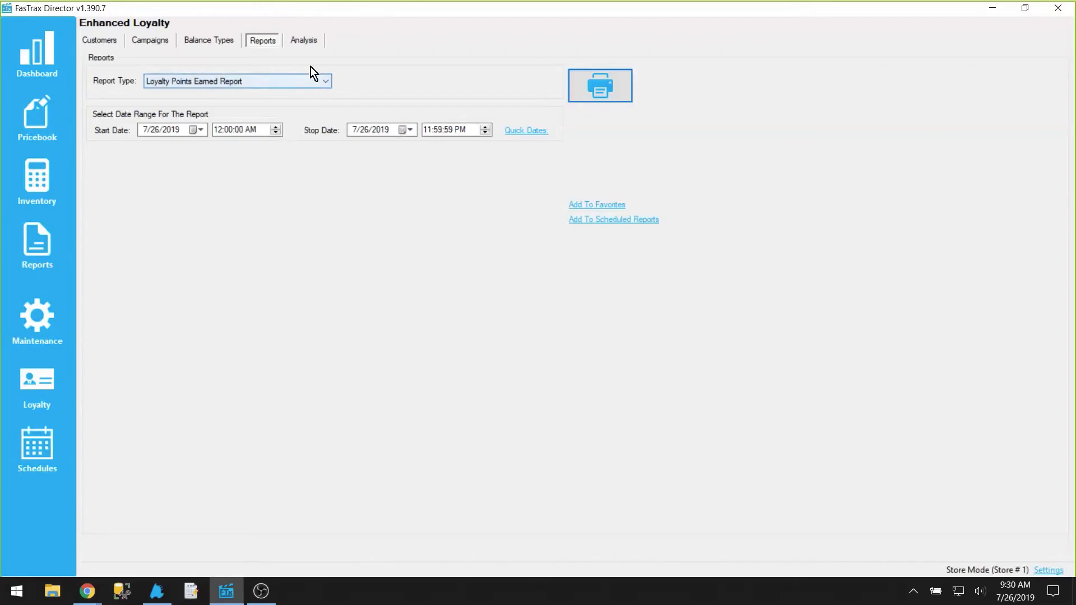
Step: Analyze Loyalty VS Non Loyalty for today and switch the chart to Sale Count
{"action": "left_click", "coordinate": [311, 50]}
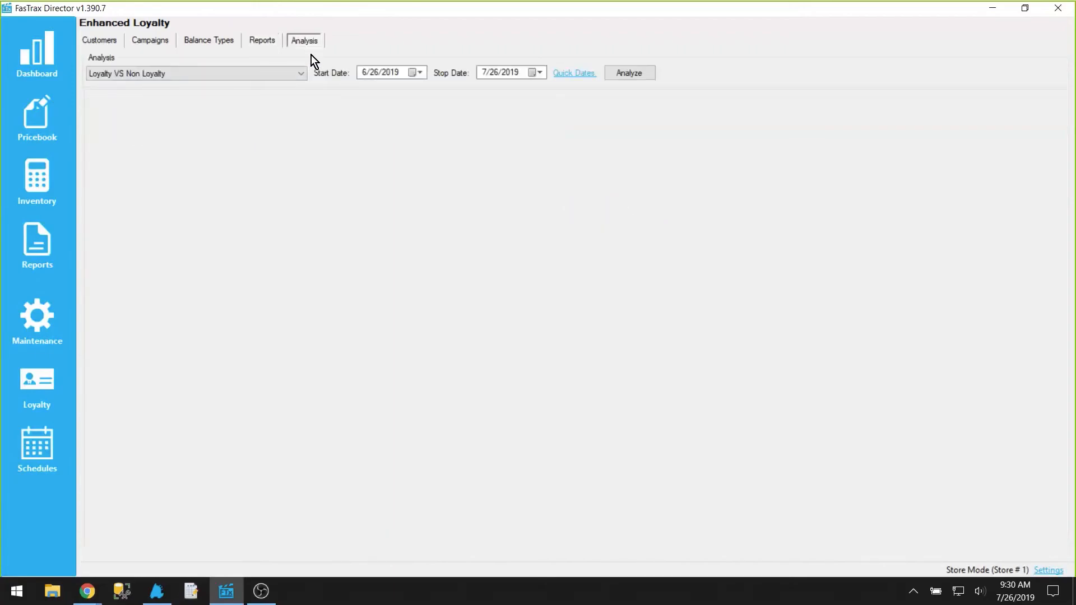
{"action": "left_click", "coordinate": [572, 74]}
{"action": "left_click", "coordinate": [617, 75]}
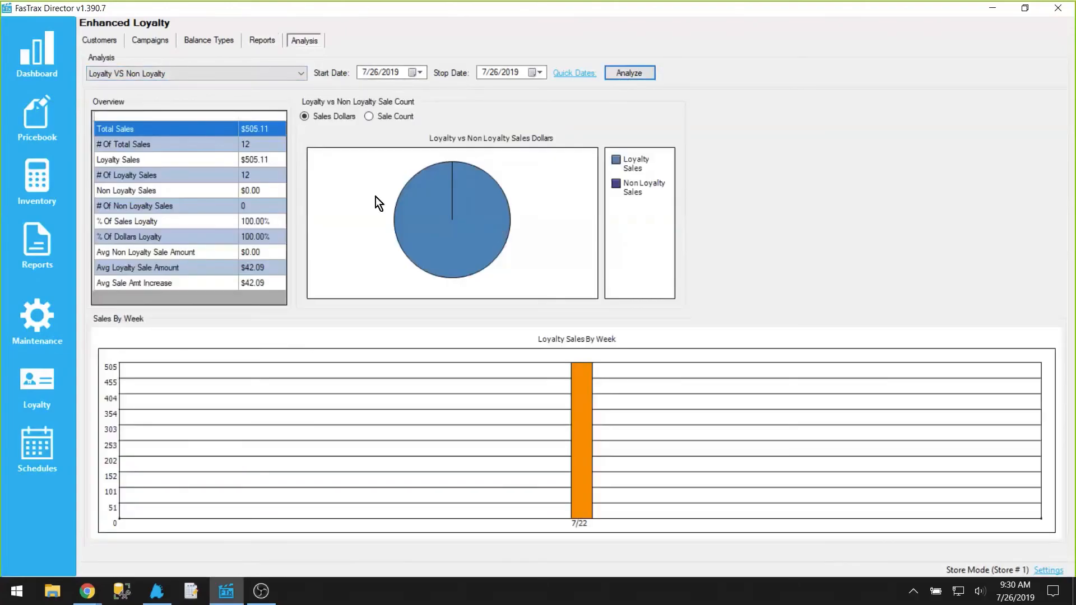
{"action": "left_click", "coordinate": [153, 69]}
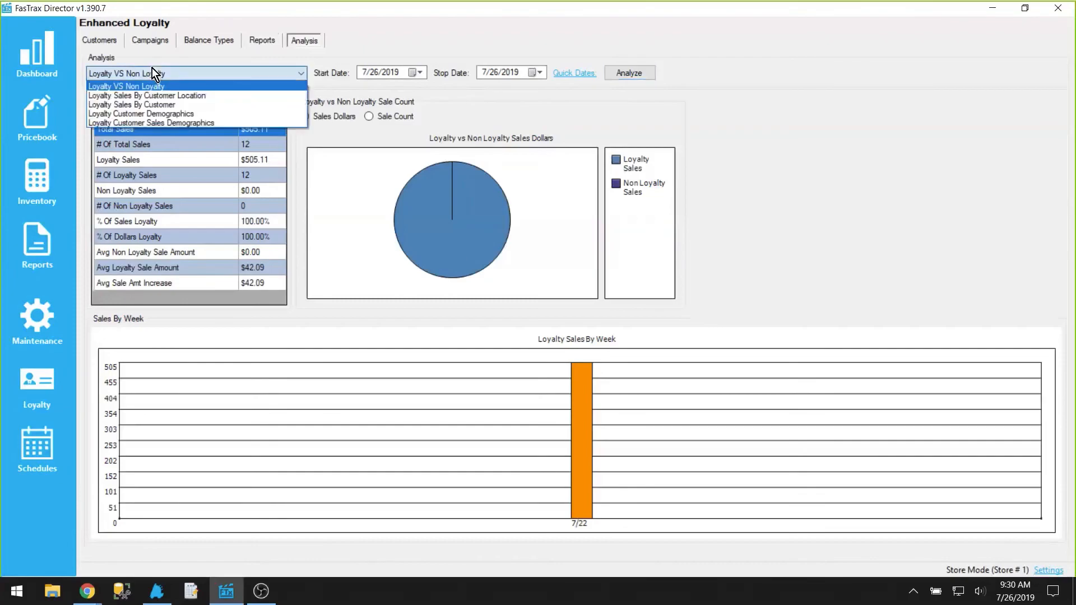
{"action": "left_click", "coordinate": [359, 112]}
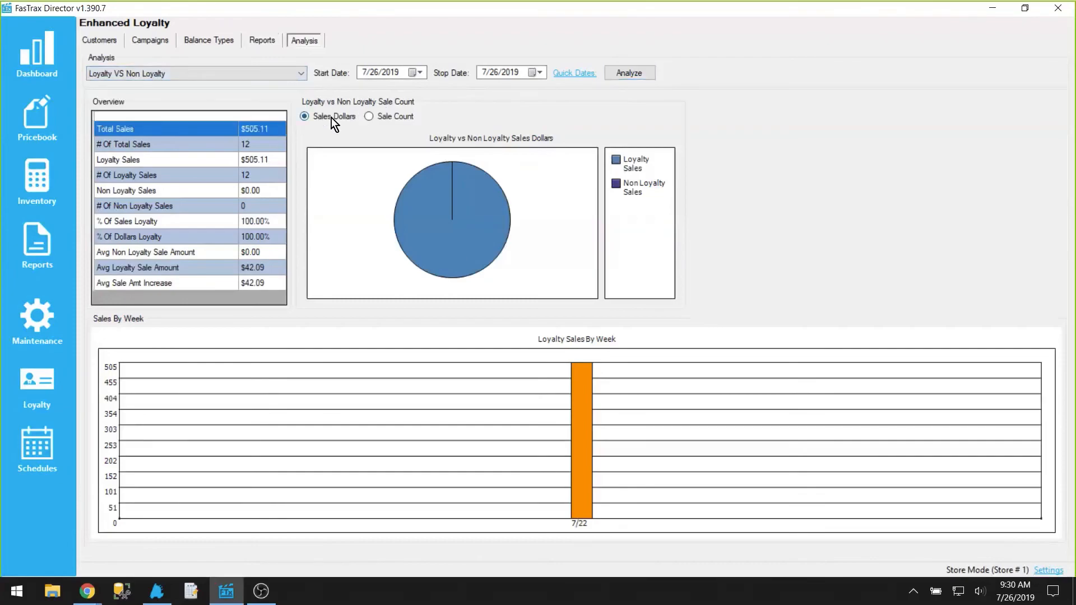
{"action": "left_click", "coordinate": [406, 118]}
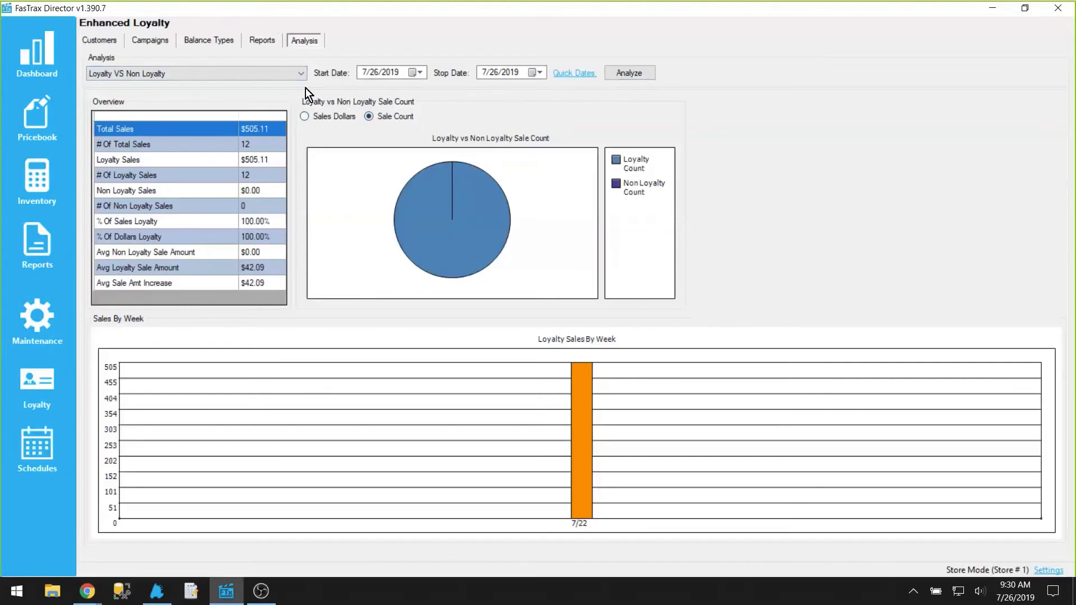
Step: Analyze Loyalty Sales By Customer Location for today, then reopen the analysis type list
{"action": "left_click", "coordinate": [291, 76]}
{"action": "left_click", "coordinate": [246, 94]}
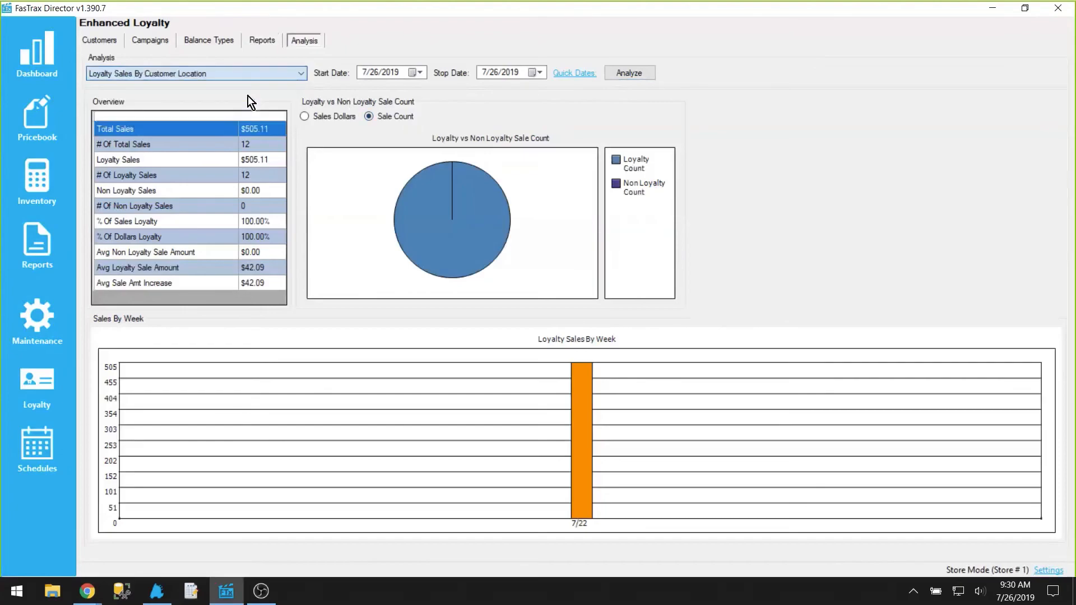
{"action": "left_click", "coordinate": [629, 76]}
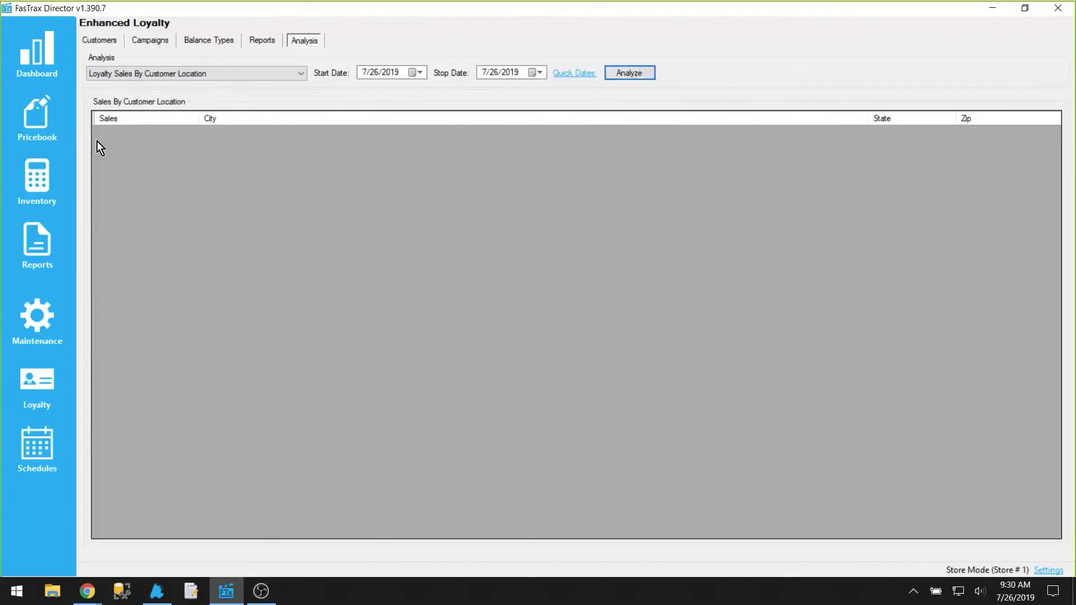
{"action": "left_click", "coordinate": [208, 74]}
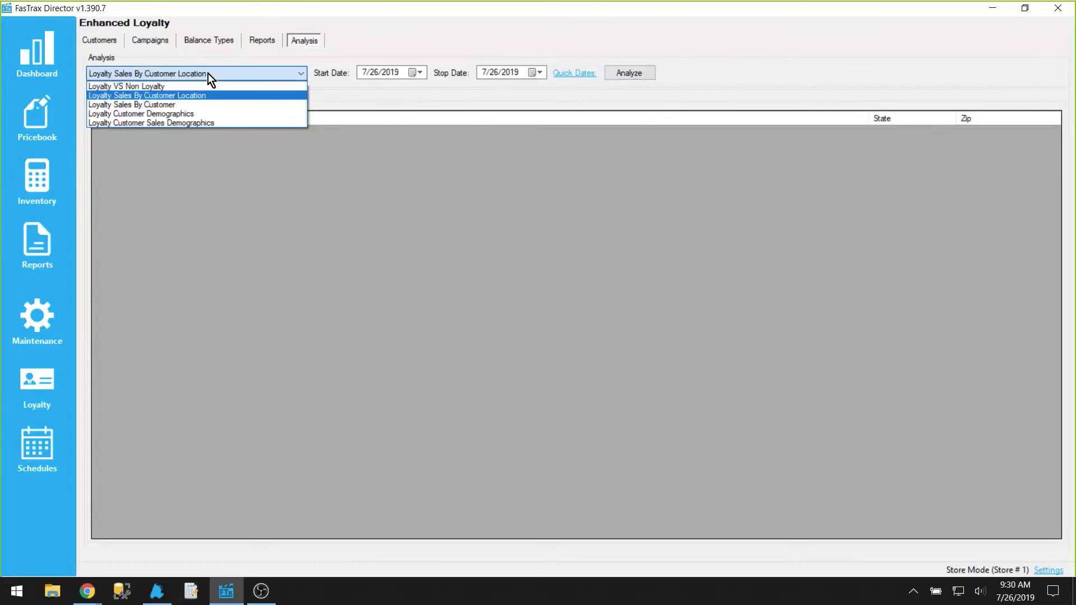
Step: Analyze Loyalty Sales By Customer for today, then run the Loyalty Customer Demographics analysis
{"action": "left_click", "coordinate": [186, 103]}
{"action": "left_click", "coordinate": [625, 74]}
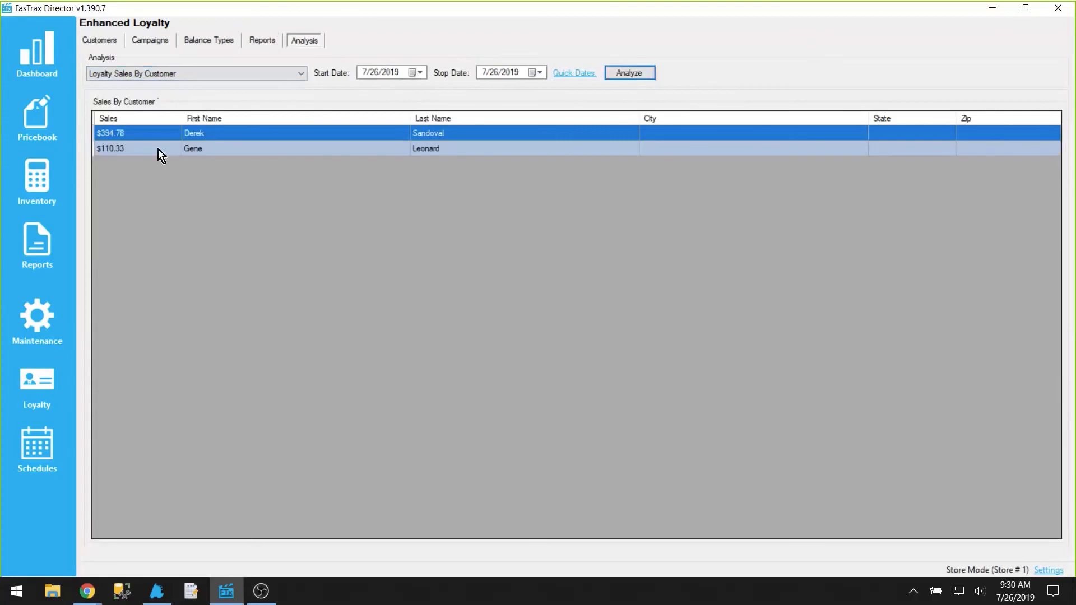
{"action": "left_click", "coordinate": [223, 77]}
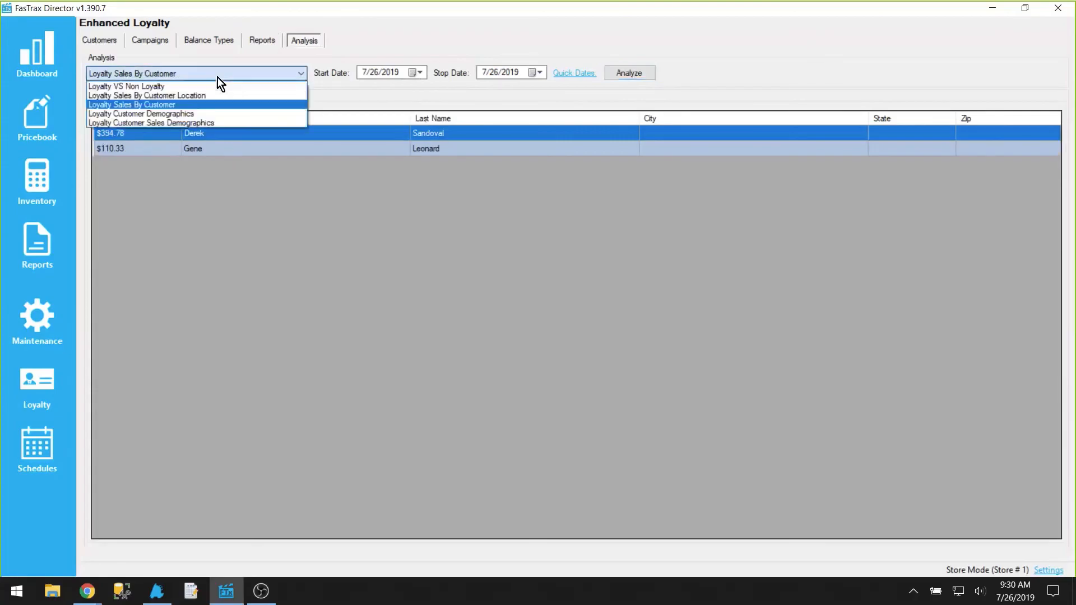
{"action": "left_click", "coordinate": [171, 113]}
{"action": "left_click", "coordinate": [618, 71]}
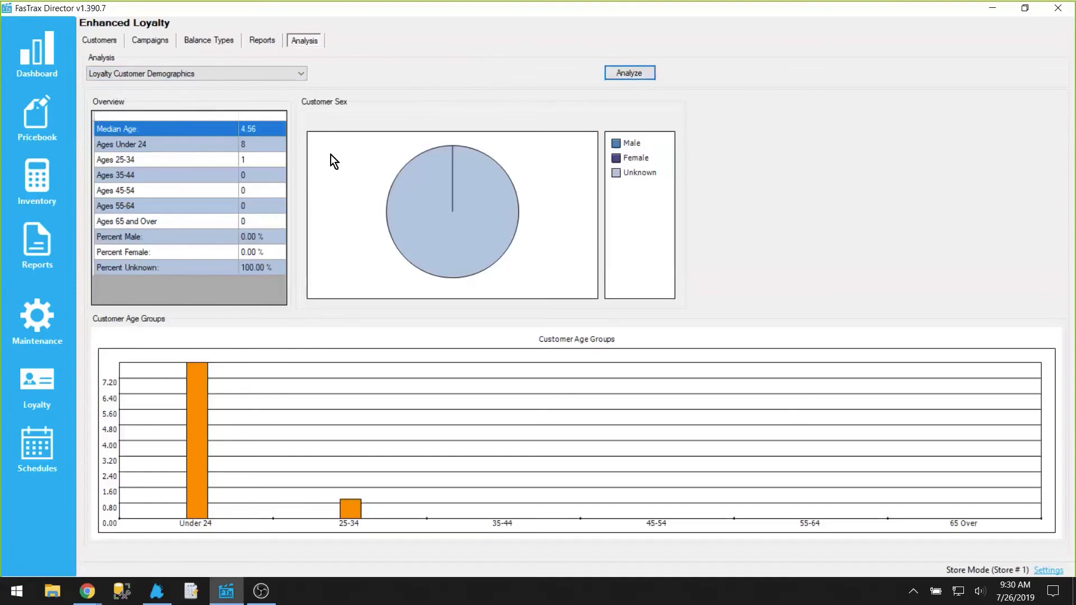
Step: Run the Loyalty Customer Sales Demographics analysis for today
{"action": "left_click", "coordinate": [297, 76]}
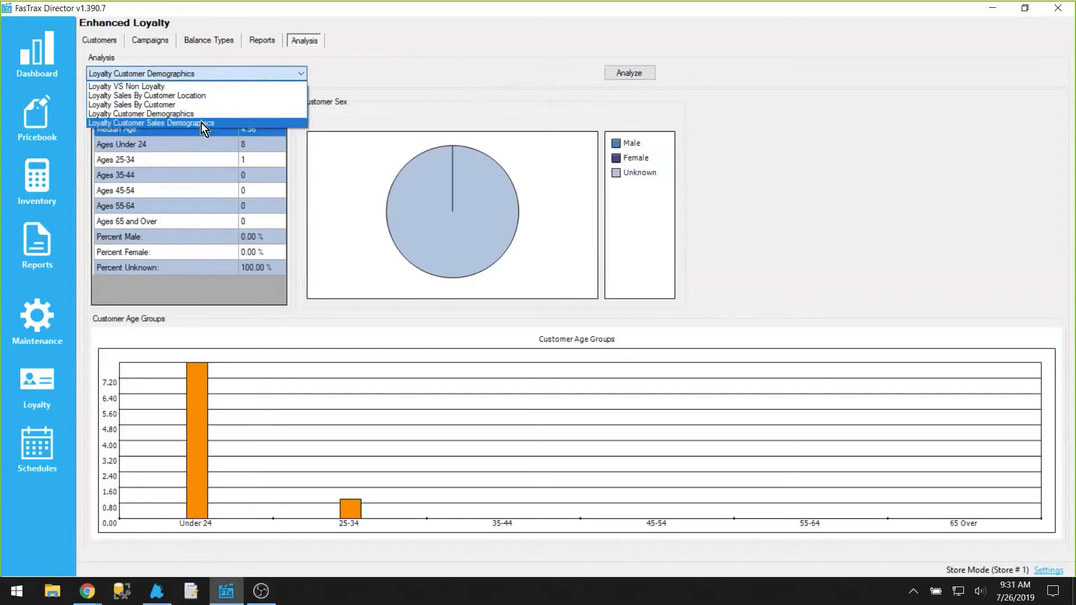
{"action": "left_click", "coordinate": [375, 127]}
{"action": "left_click", "coordinate": [636, 74]}
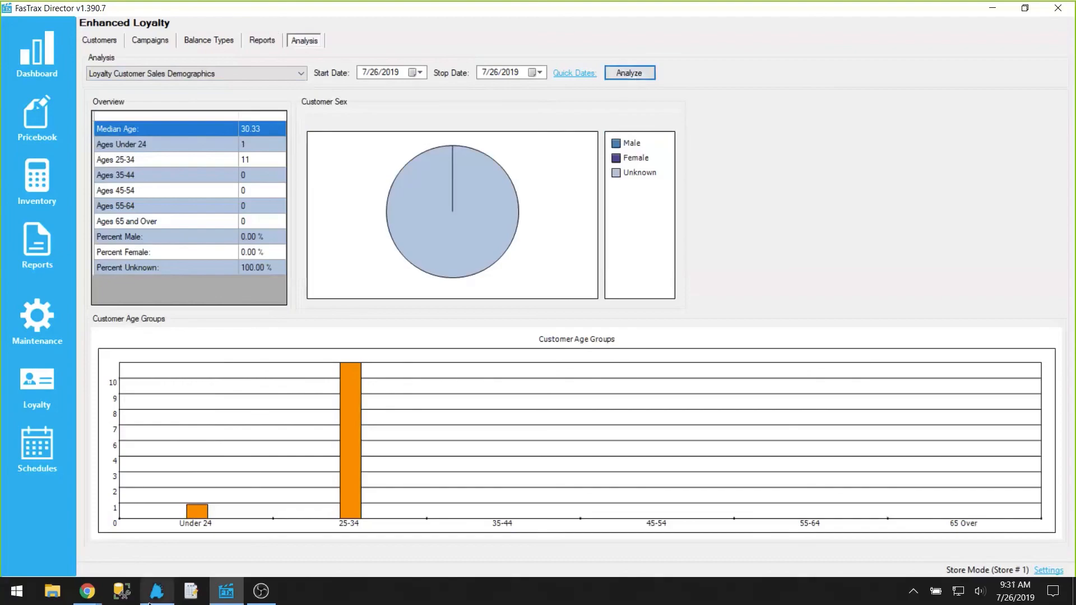
Step: Switch to the POS and ring up the Winston Lighter Uplift item, marking the customer's age as visually verified
{"action": "left_click", "coordinate": [152, 598]}
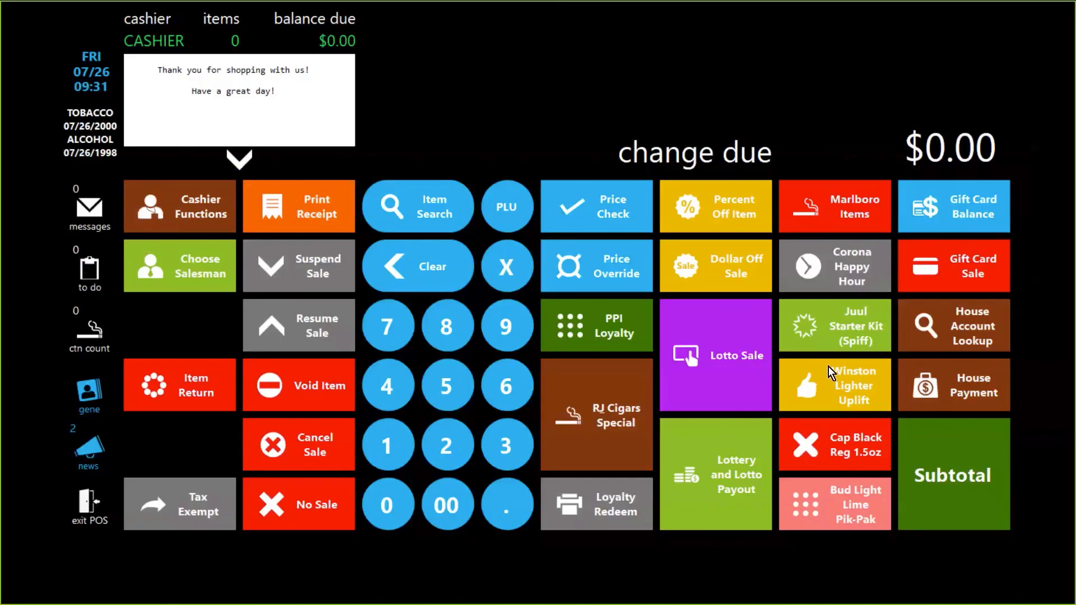
{"action": "left_click", "coordinate": [858, 386]}
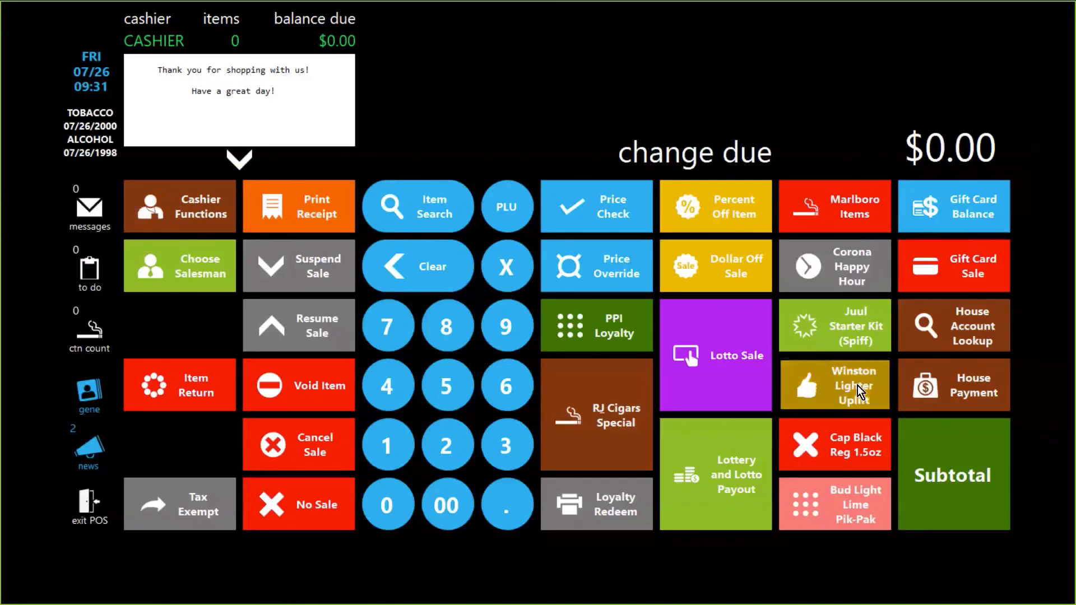
{"action": "left_click", "coordinate": [540, 55]}
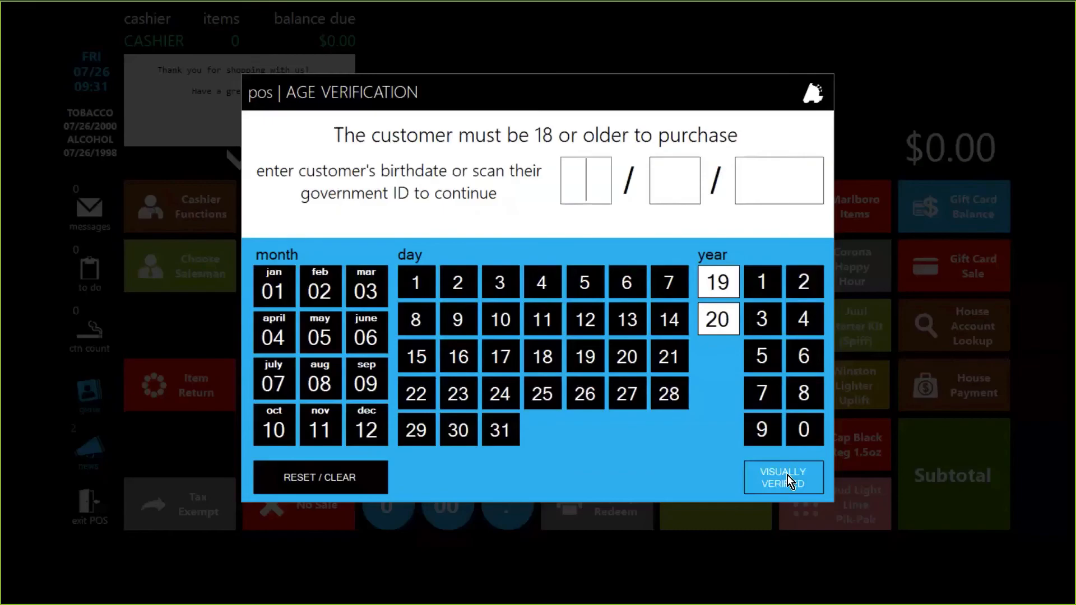
{"action": "left_click", "coordinate": [787, 475]}
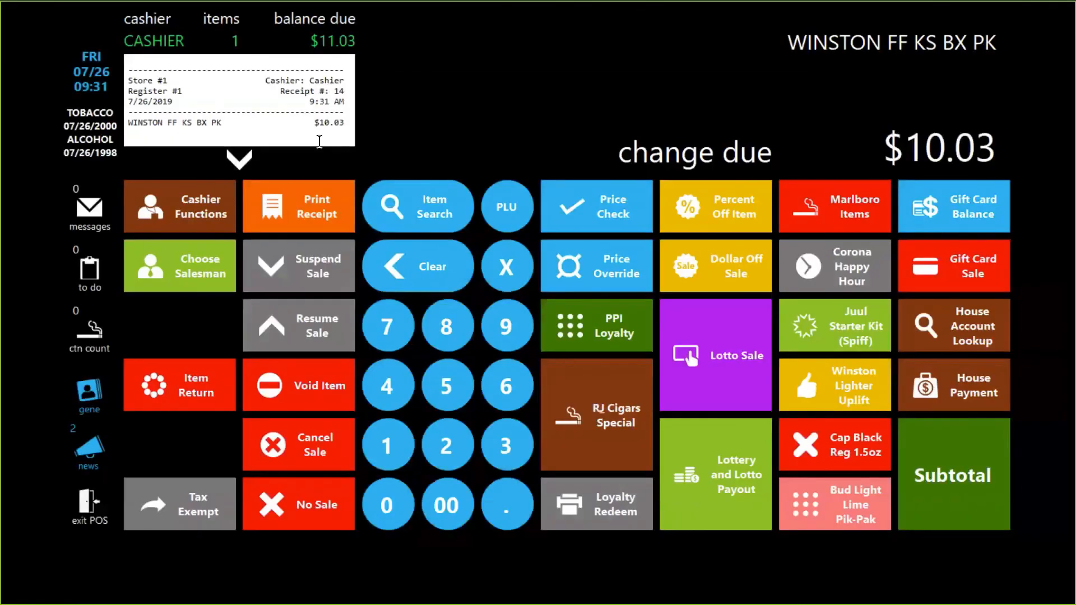
Step: Subtotal the sale and decline the free-lighter uplift offer
{"action": "left_click", "coordinate": [955, 490]}
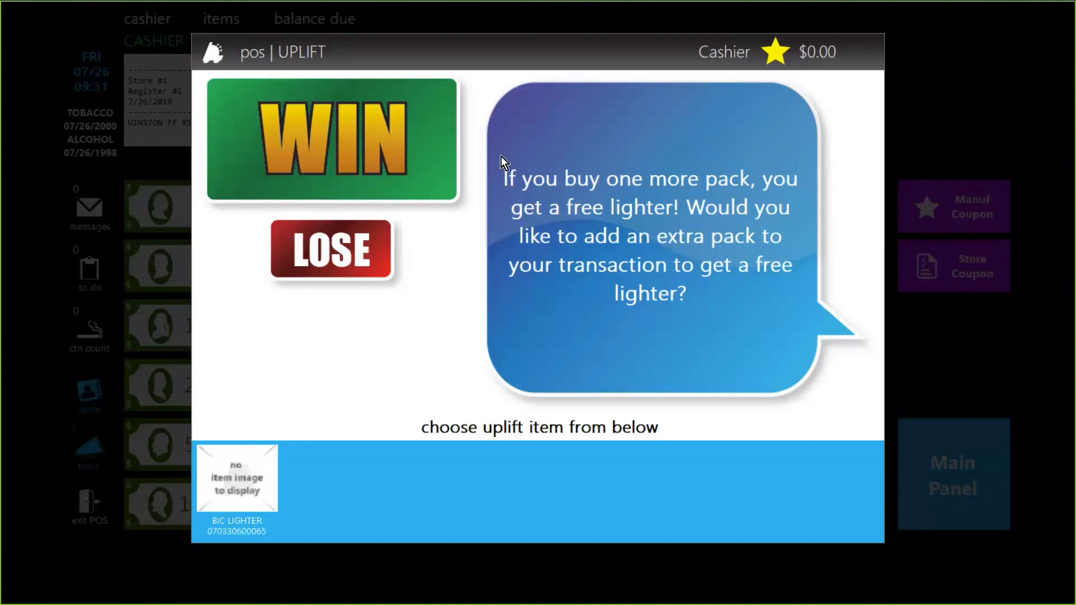
{"action": "left_click", "coordinate": [381, 257]}
Step: Switch to the browser and close the Webex window to reach the FasTrax weekly training webinars page
{"action": "key", "text": "alt+Tab"}
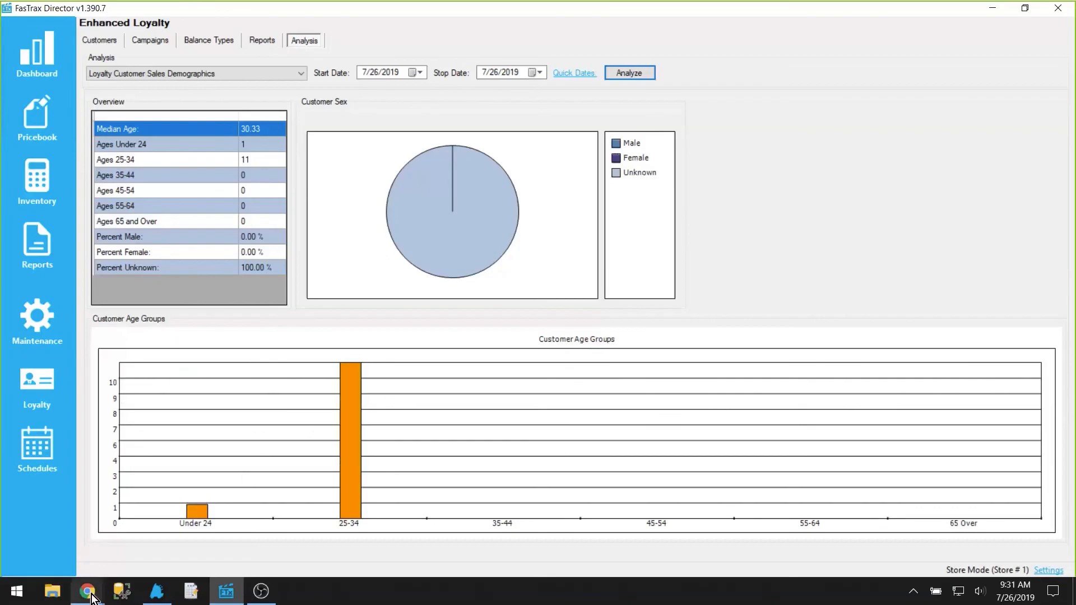
{"action": "mouse_move", "coordinate": [86, 591]}
{"action": "left_click", "coordinate": [79, 567]}
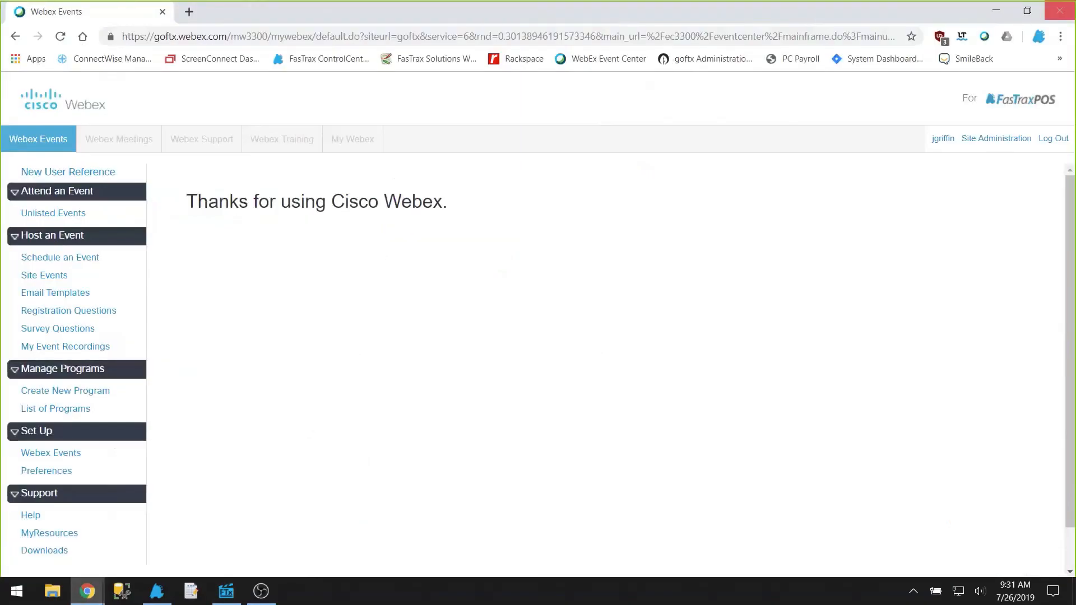
{"action": "left_click", "coordinate": [1059, 10]}
{"action": "left_click", "coordinate": [80, 603]}
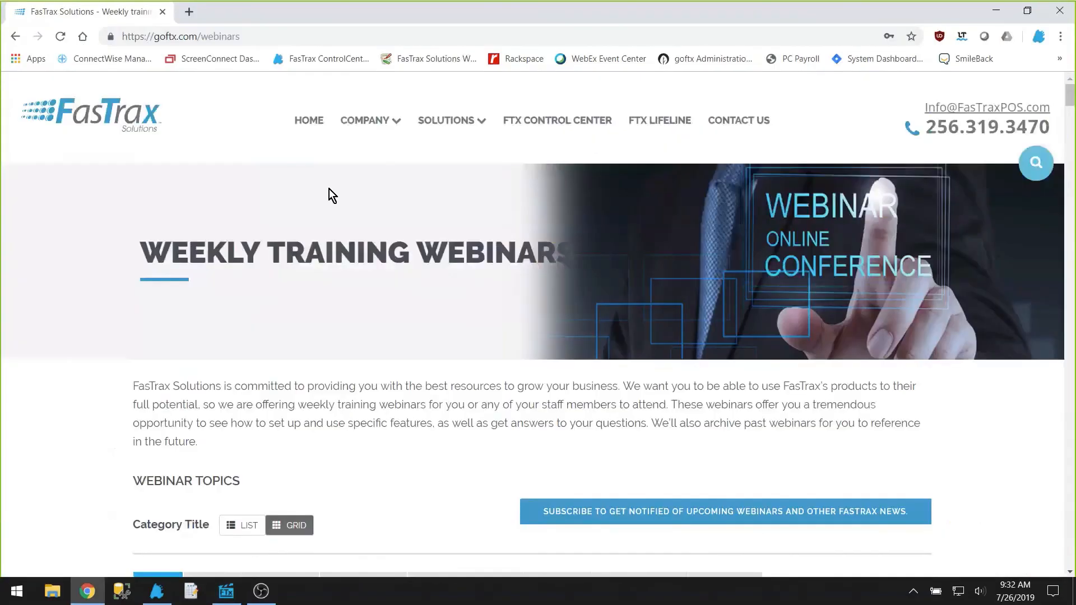
Step: Open the FTX Lifeline page, scroll through it, and return to the webinars page
{"action": "left_click", "coordinate": [679, 126]}
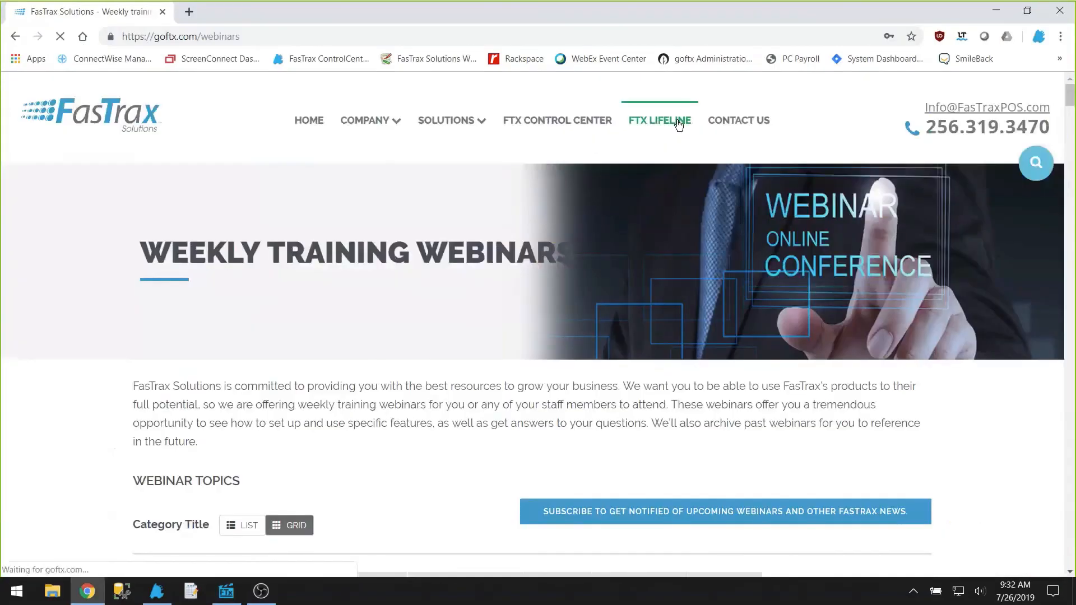
{"action": "scroll", "coordinate": [692, 316], "scroll_direction": "down", "scroll_amount": 10}
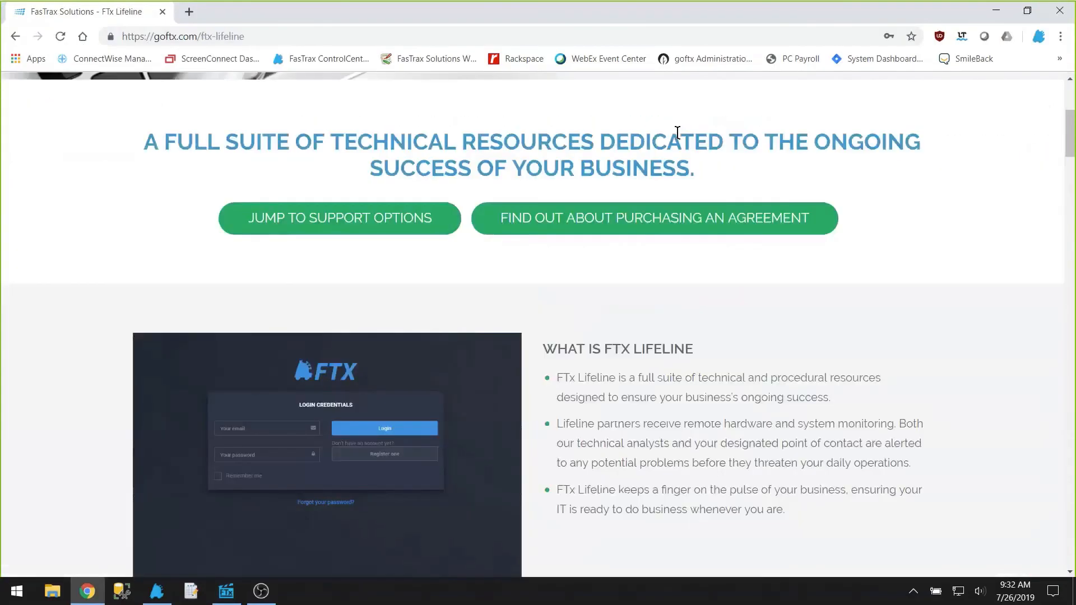
{"action": "scroll", "coordinate": [692, 317], "scroll_direction": "down", "scroll_amount": 10}
{"action": "scroll", "coordinate": [662, 349], "scroll_direction": "down", "scroll_amount": 6}
{"action": "left_click", "coordinate": [448, 174]}
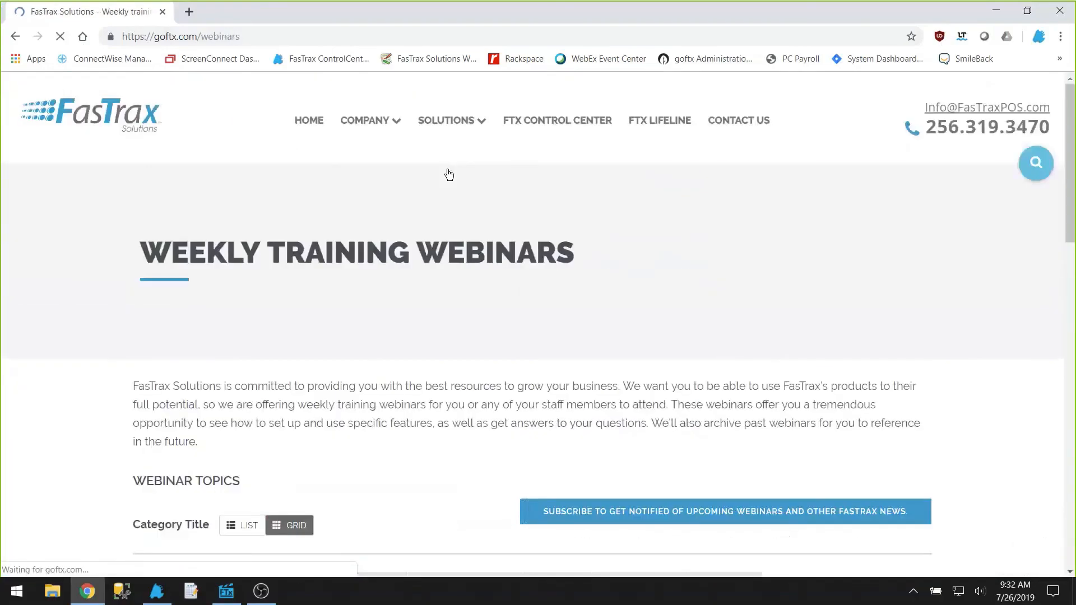
Step: Scroll through the webinar listings on the Weekly Training Webinars page and back to the top
{"action": "scroll", "coordinate": [479, 196], "scroll_direction": "down", "scroll_amount": 4}
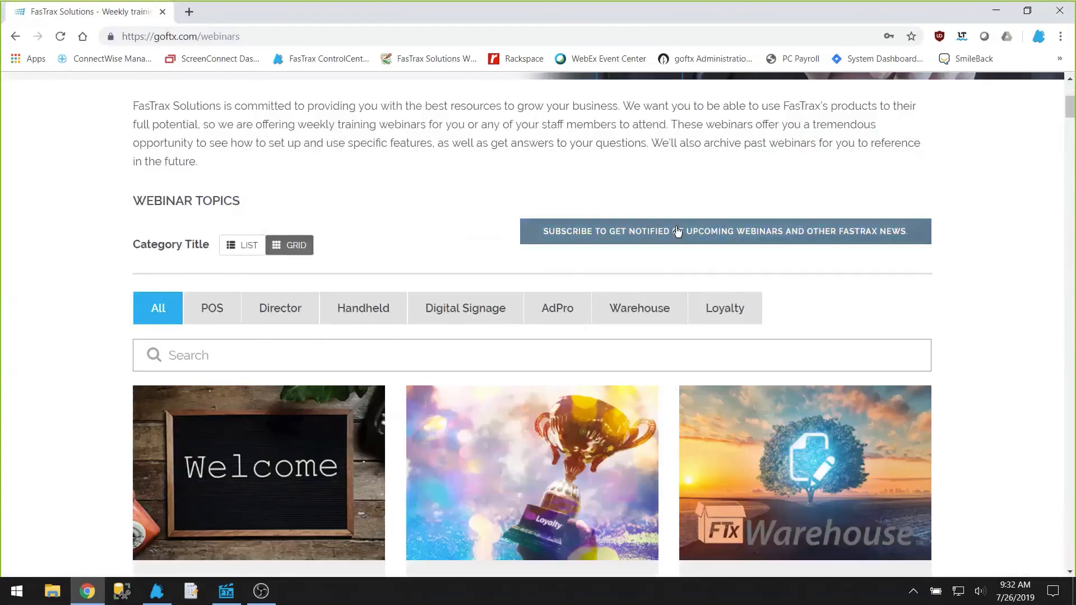
{"action": "scroll", "coordinate": [684, 253], "scroll_direction": "down", "scroll_amount": 5}
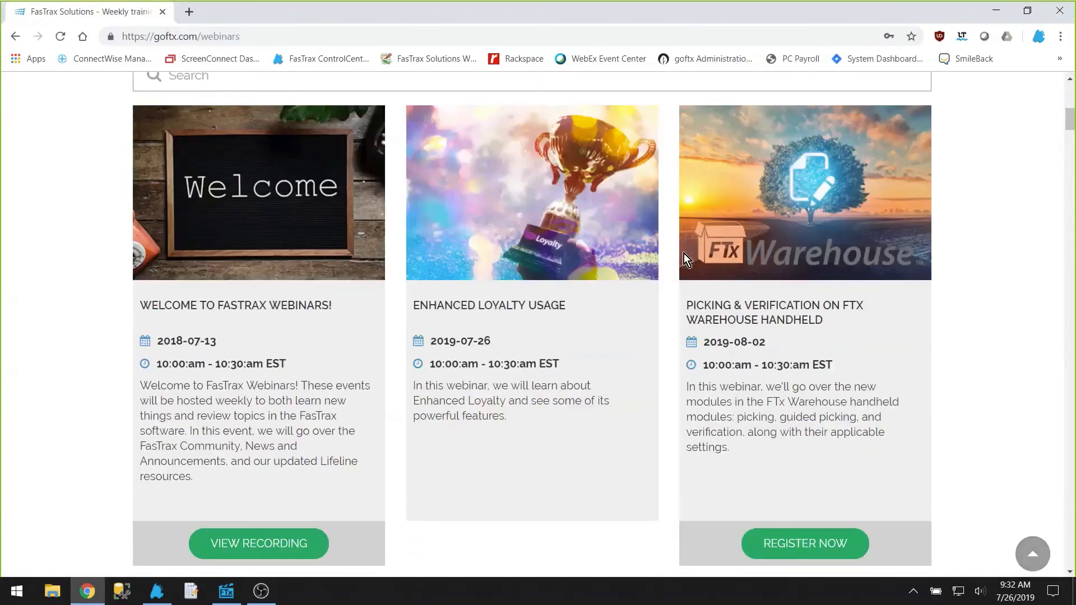
{"action": "scroll", "coordinate": [645, 348], "scroll_direction": "down", "scroll_amount": 10}
{"action": "scroll", "coordinate": [602, 448], "scroll_direction": "down", "scroll_amount": 8}
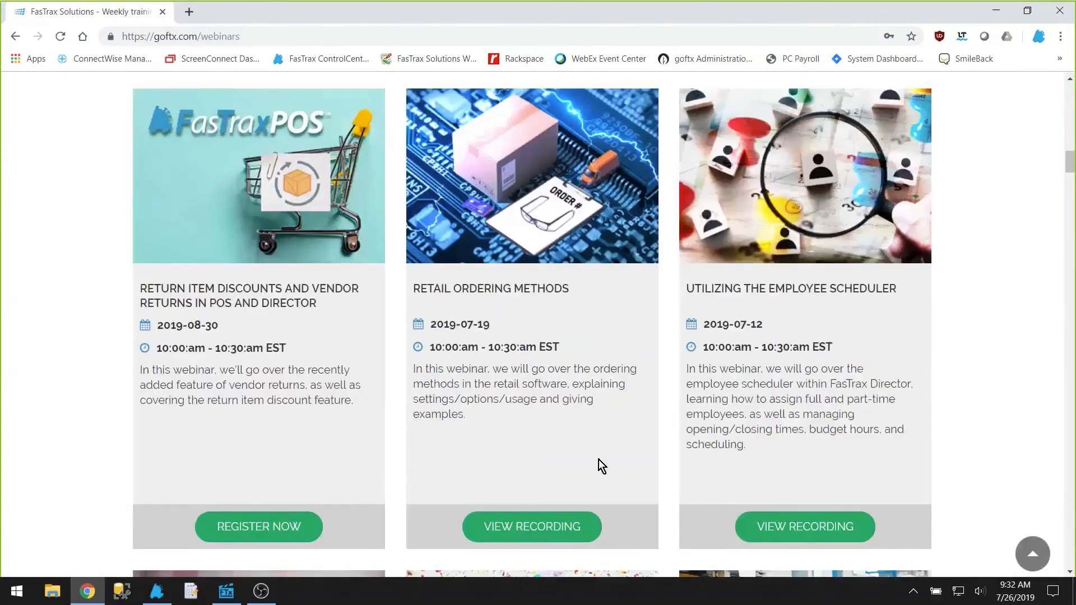
{"action": "scroll", "coordinate": [596, 458], "scroll_direction": "up", "scroll_amount": 16}
{"action": "scroll", "coordinate": [594, 456], "scroll_direction": "up", "scroll_amount": 11}
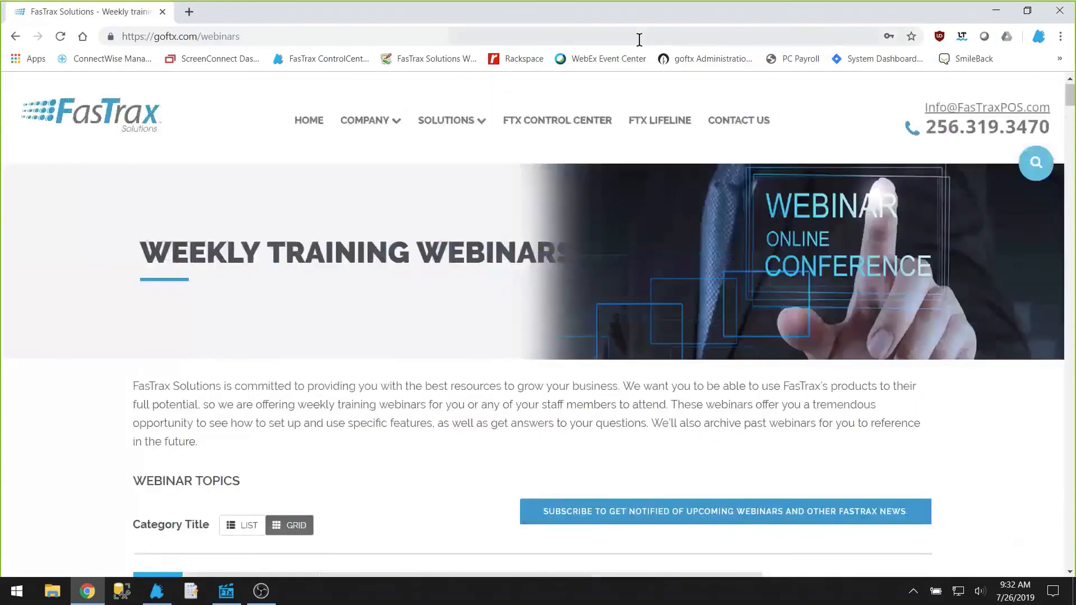